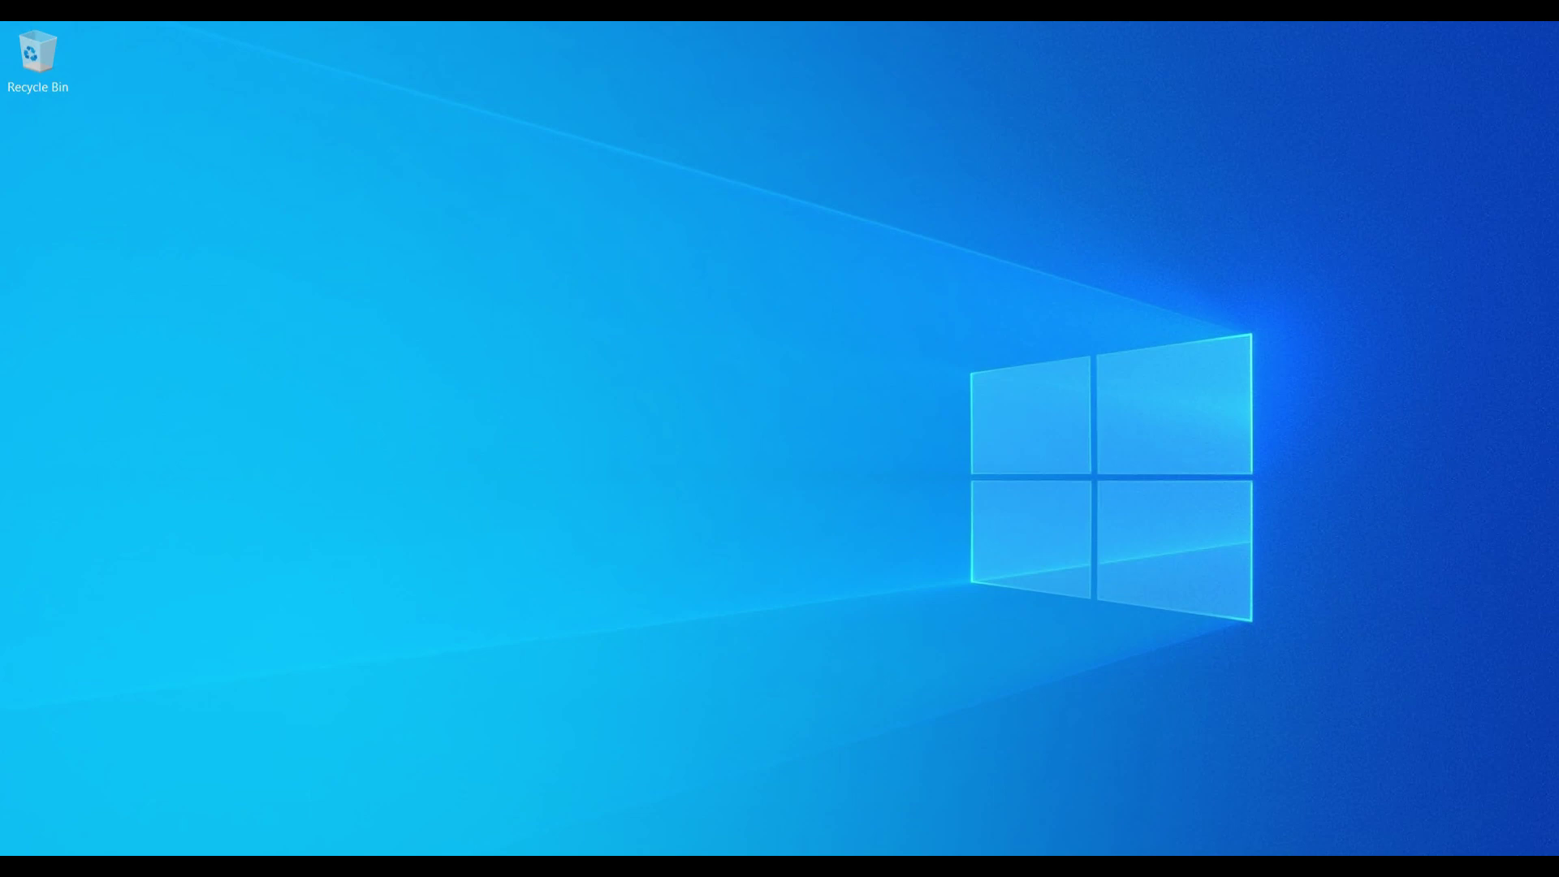
Open Server Manager and dismiss its startup notice about Azure Arc.
{"action": "key", "text": "super"}
{"action": "left_click", "coordinate": [379, 309]}
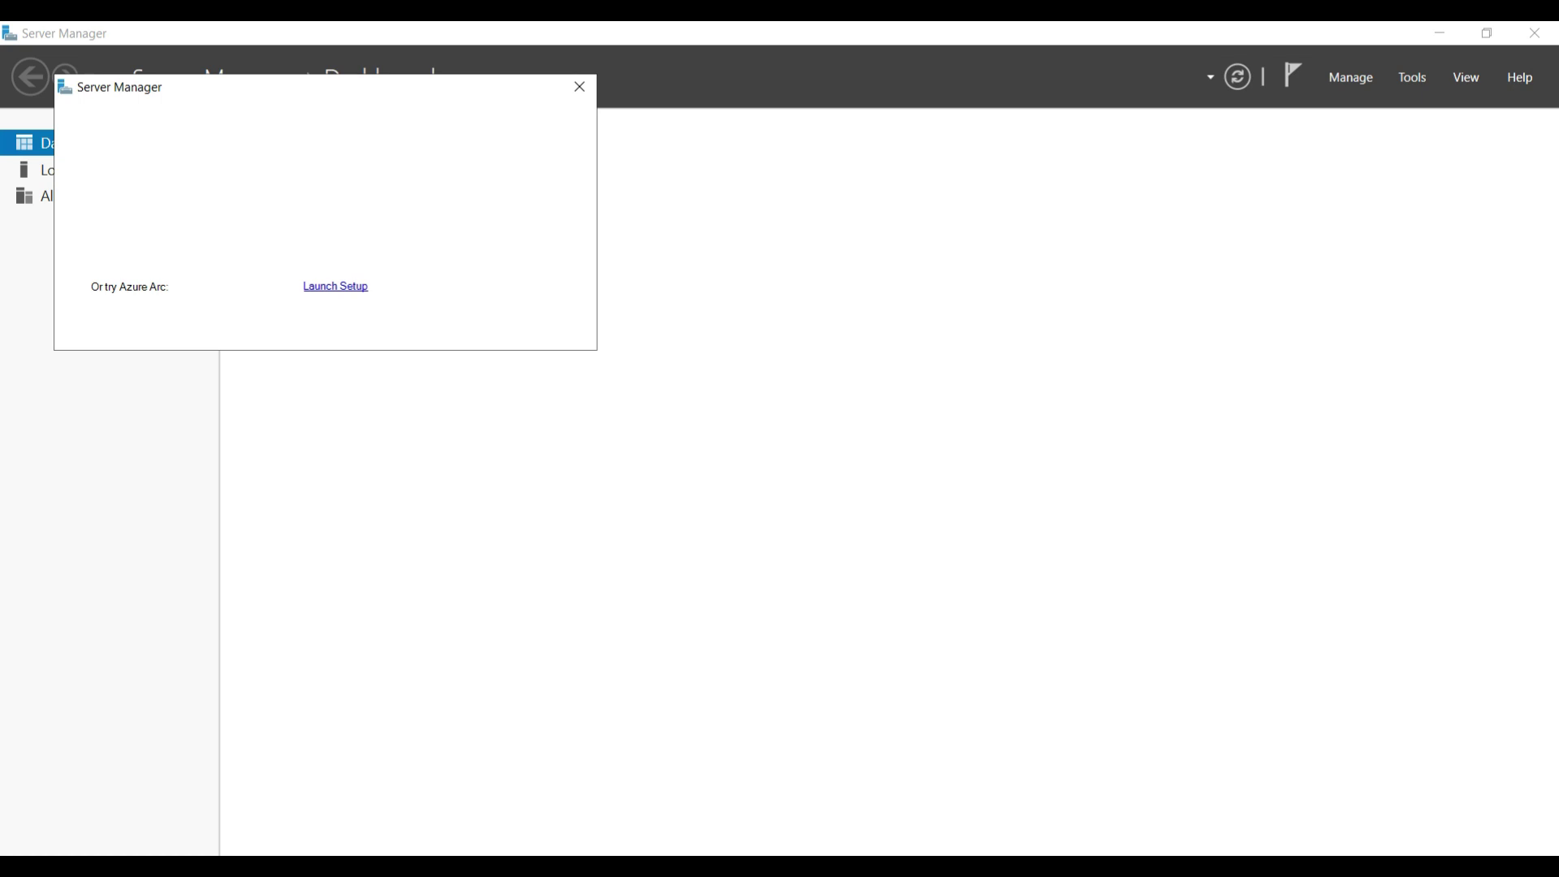
{"action": "left_click", "coordinate": [580, 86]}
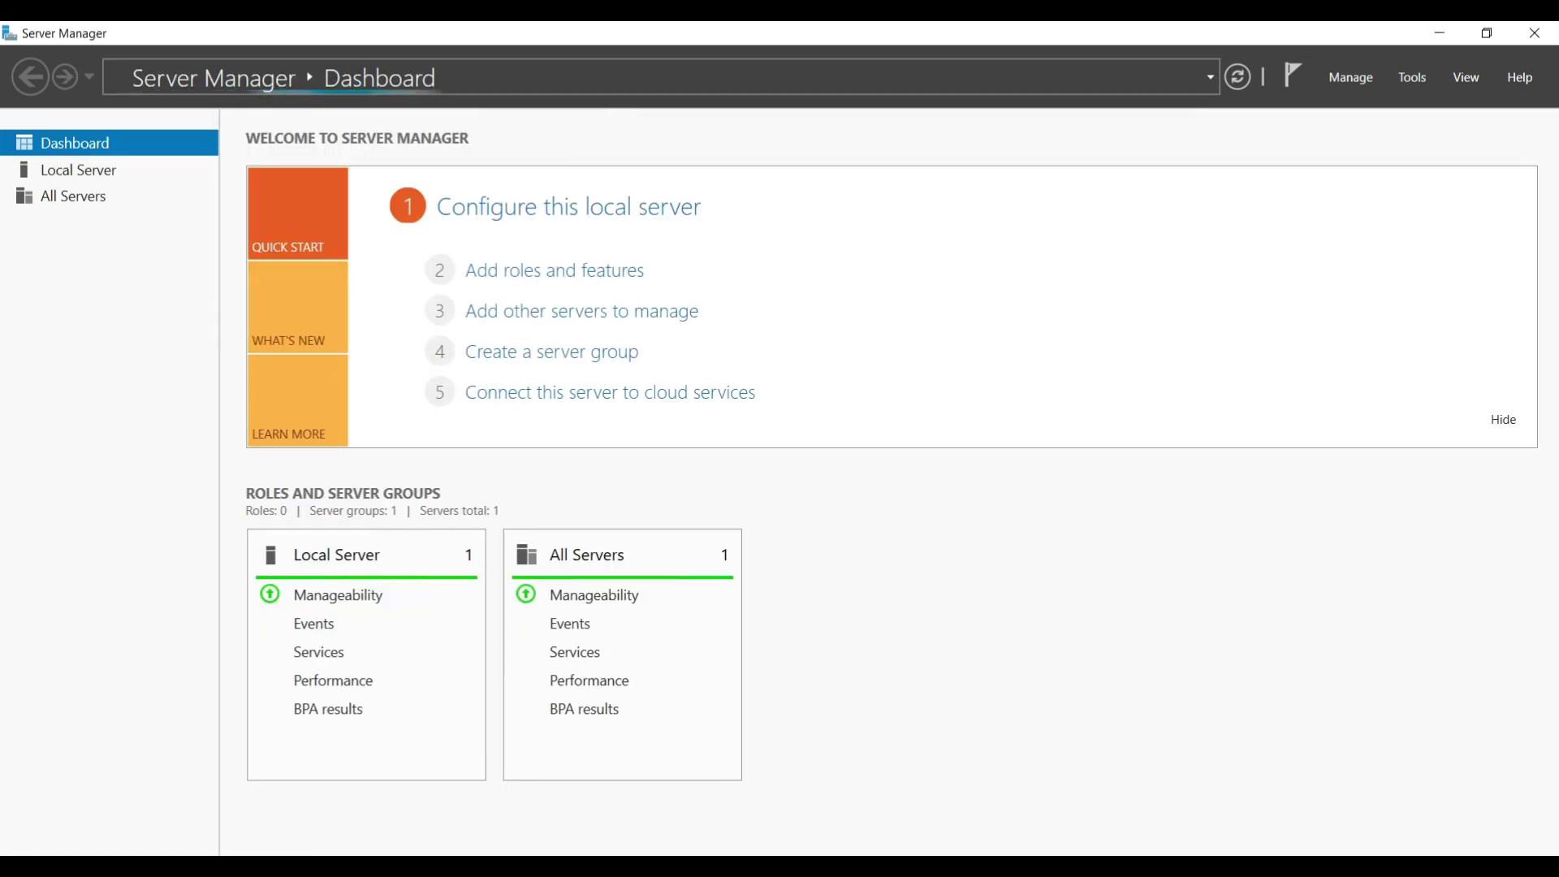
In the Server Manager properties, turn off the data refresh period and enable "Do not start Server Manager automatically at logon".
{"action": "left_click", "coordinate": [1351, 77]}
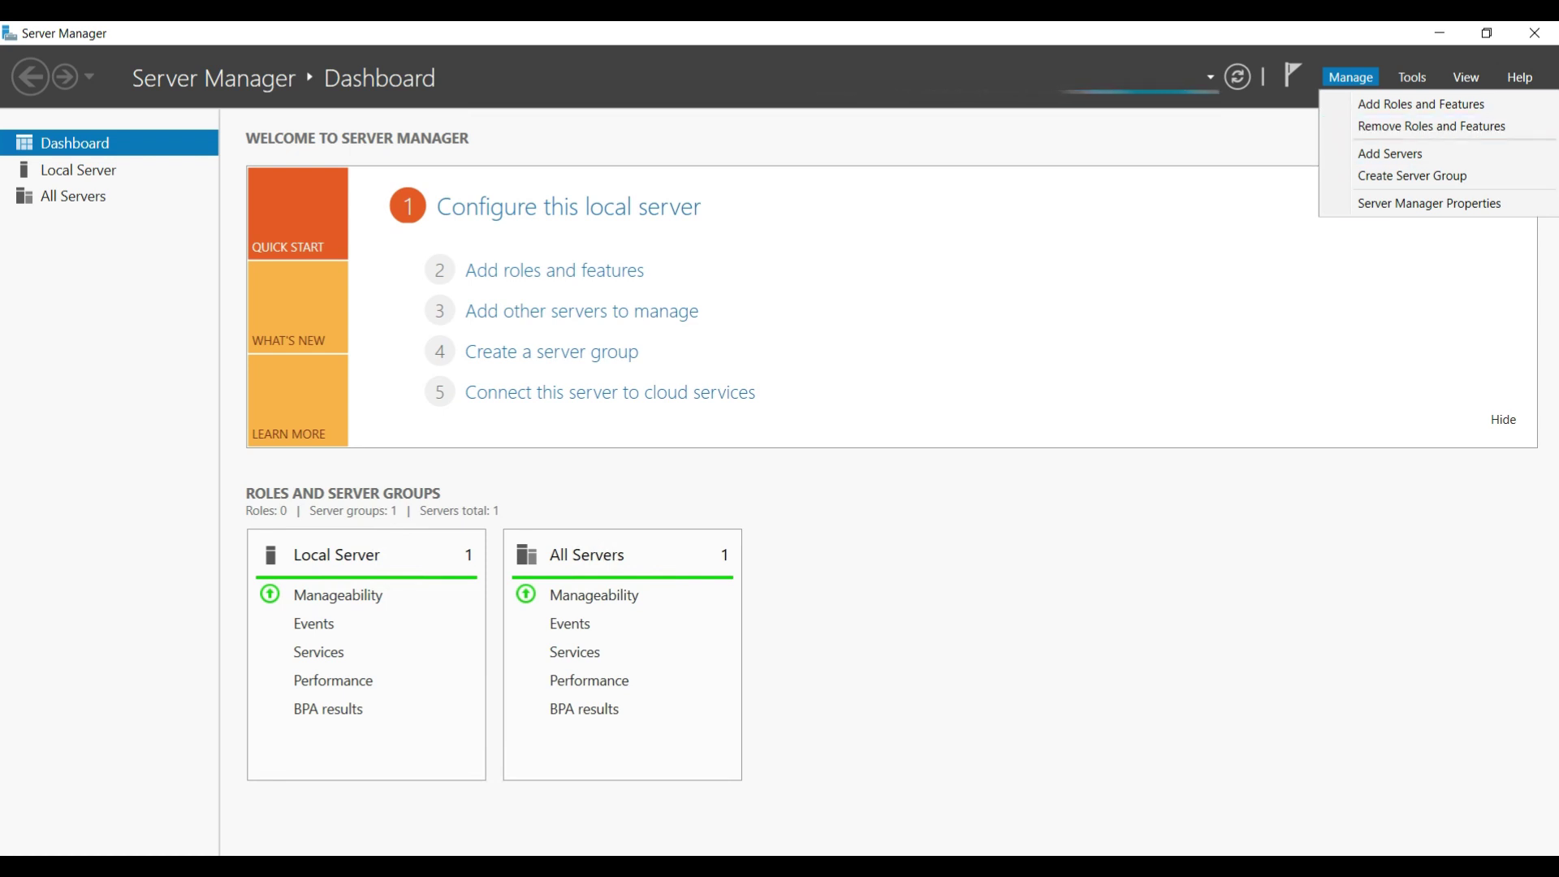
{"action": "left_click", "coordinate": [1429, 203]}
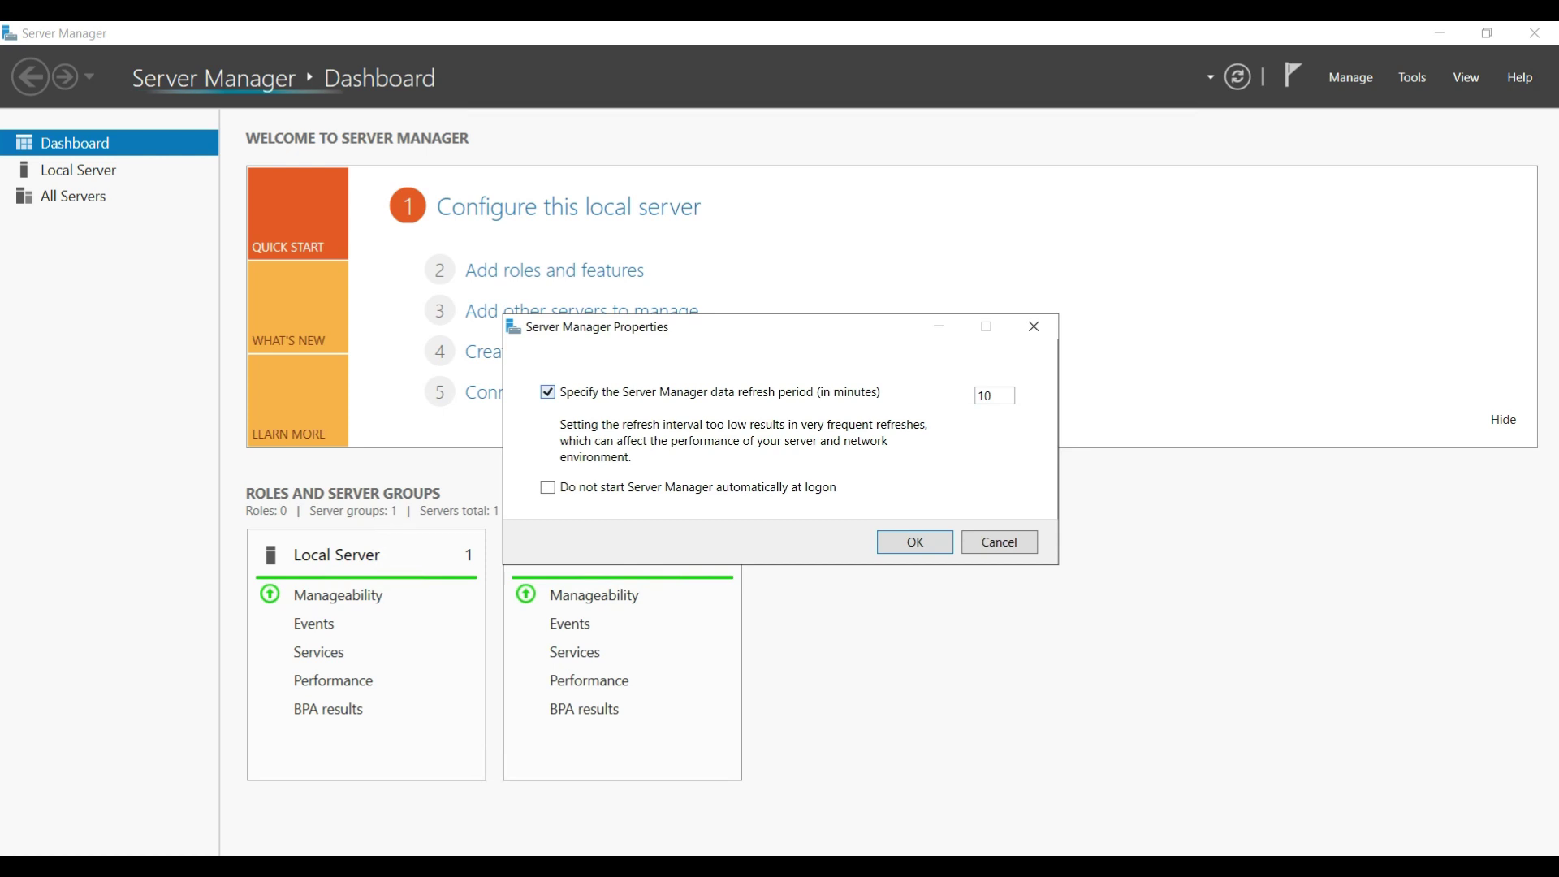
{"action": "left_click", "coordinate": [547, 391]}
{"action": "left_click", "coordinate": [547, 487]}
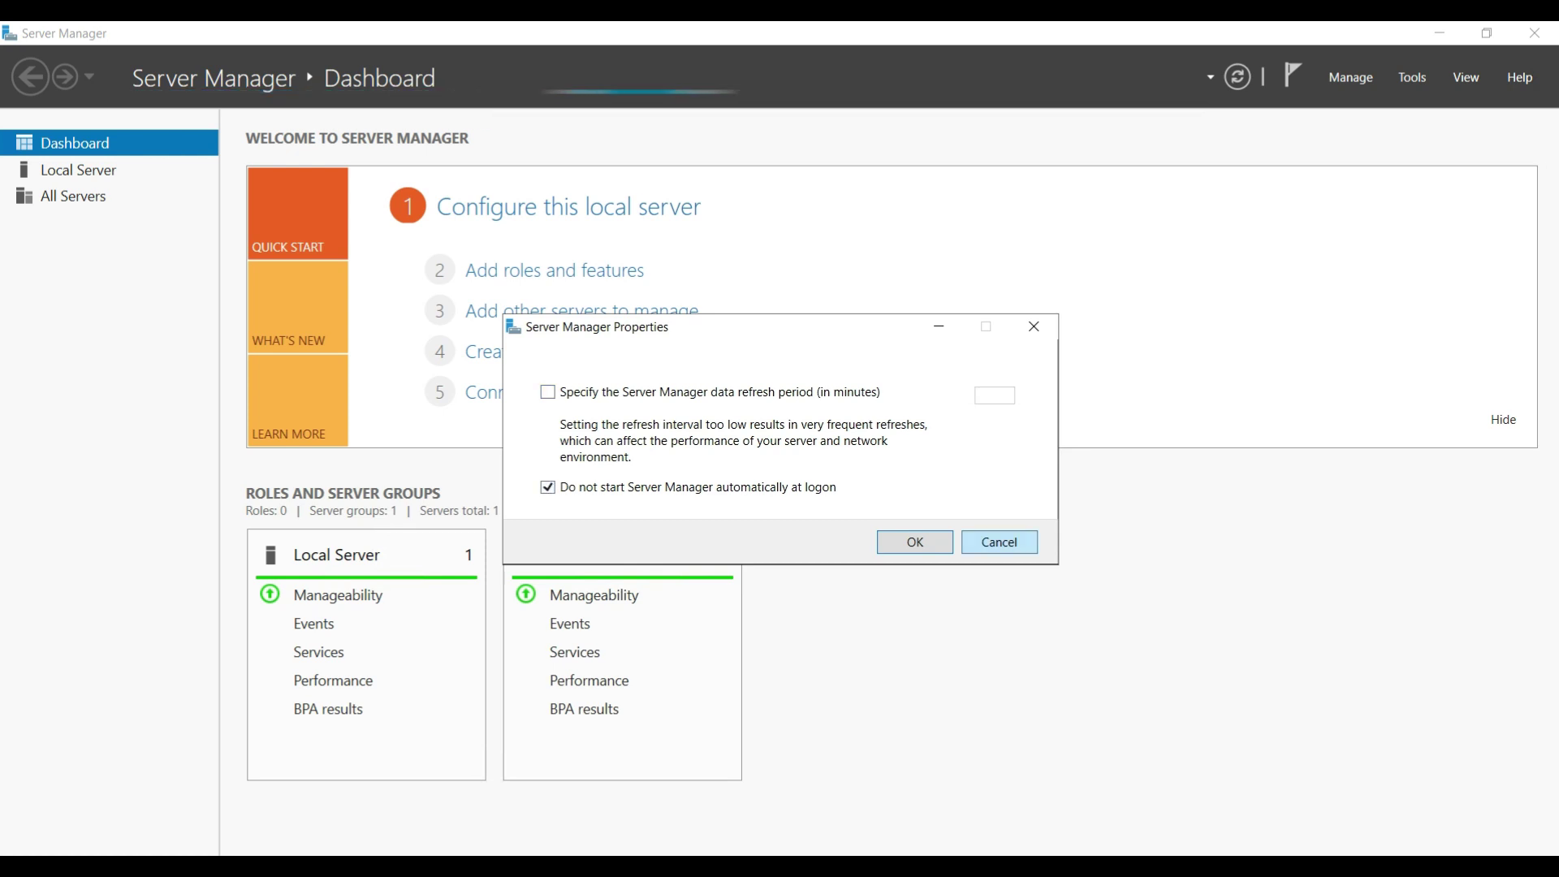
{"action": "key", "text": "Return"}
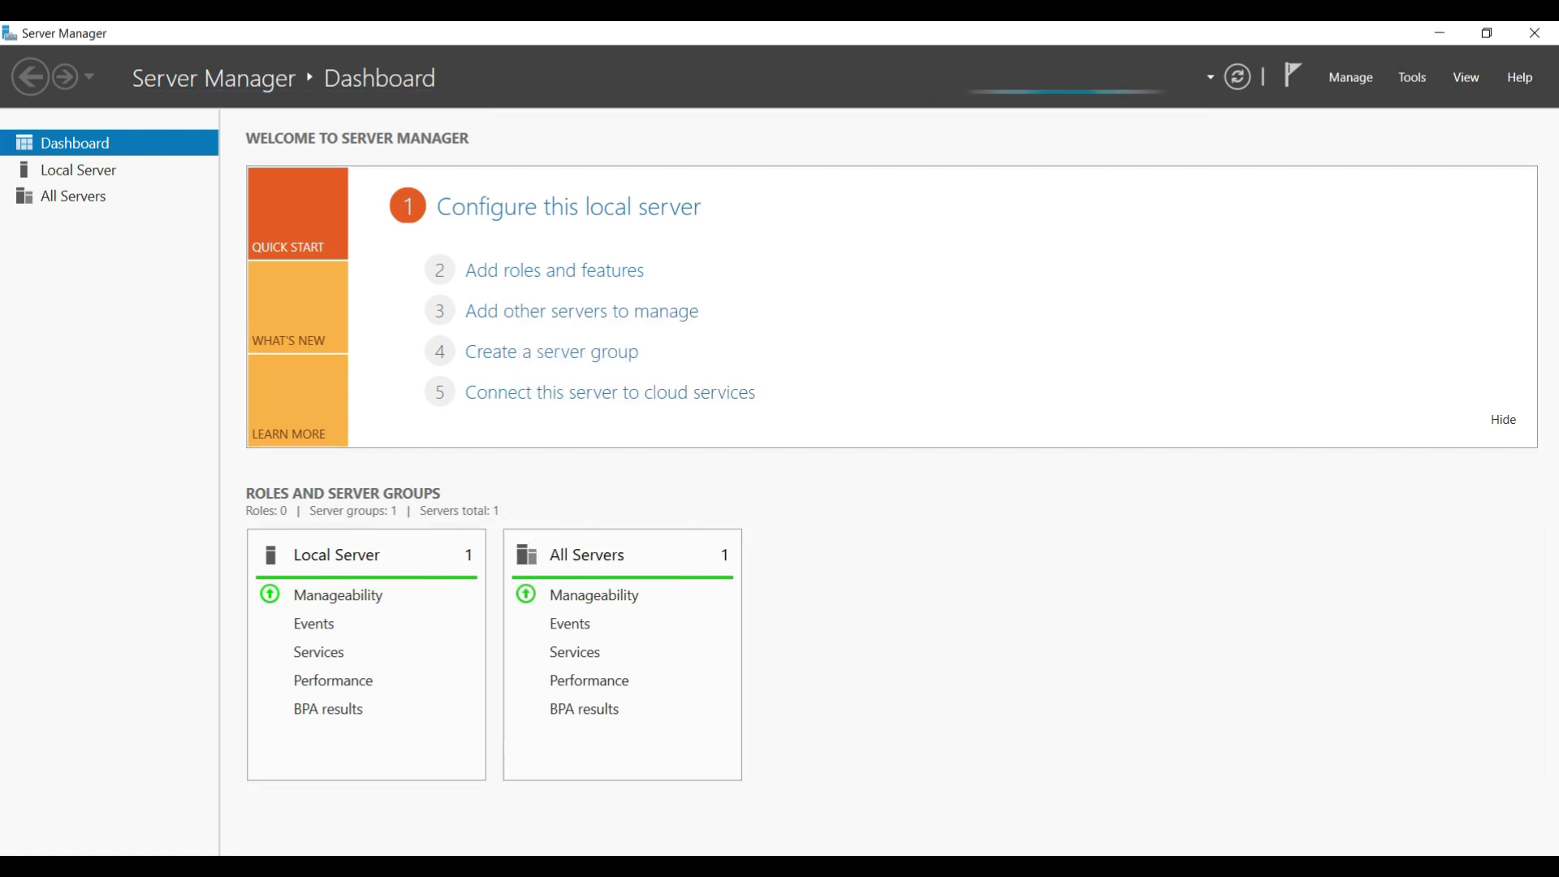
Examine the All Servers overview and the local server's properties, including its network adapters and NIC Teaming status.
{"action": "left_click", "coordinate": [73, 196]}
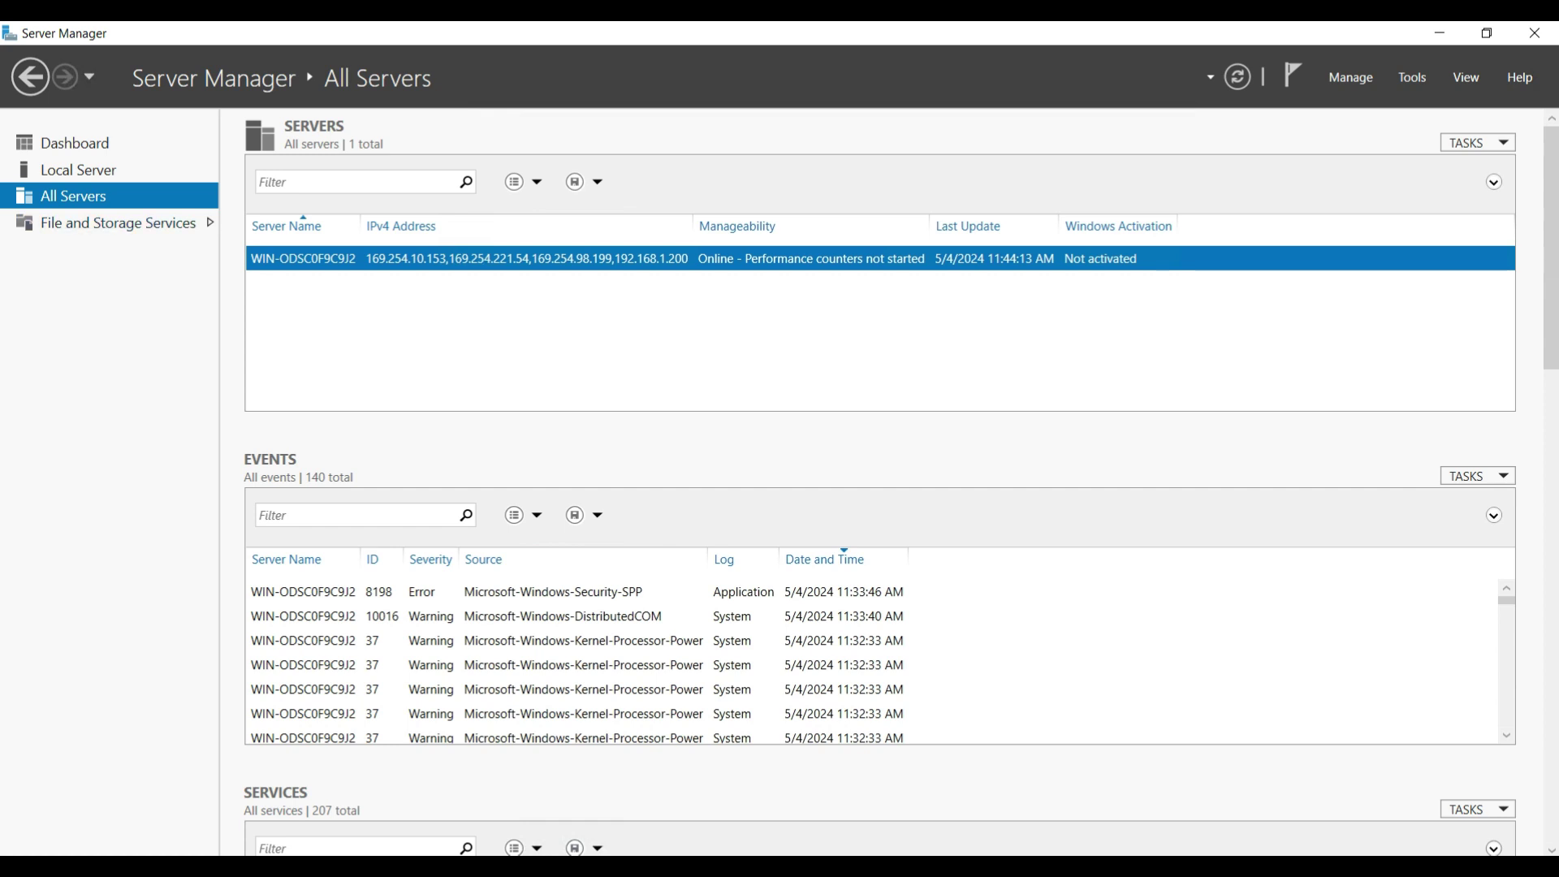
{"action": "left_click", "coordinate": [78, 170]}
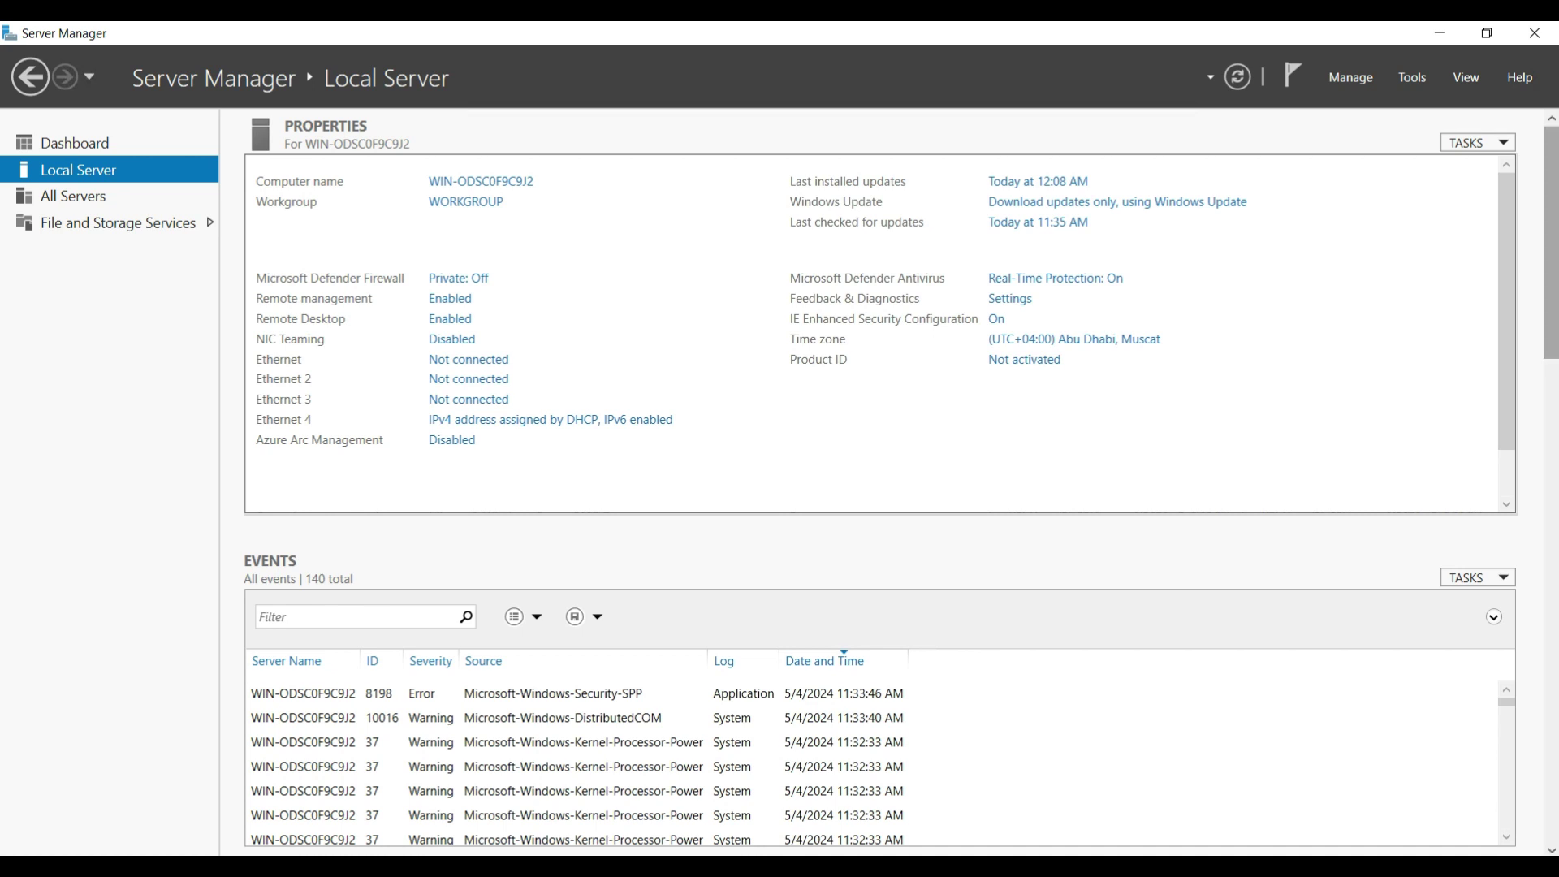
{"action": "left_click_drag", "start_coordinate": [1550, 243], "coordinate": [1550, 539]}
{"action": "scroll", "coordinate": [894, 479], "scroll_direction": "up", "scroll_amount": 10}
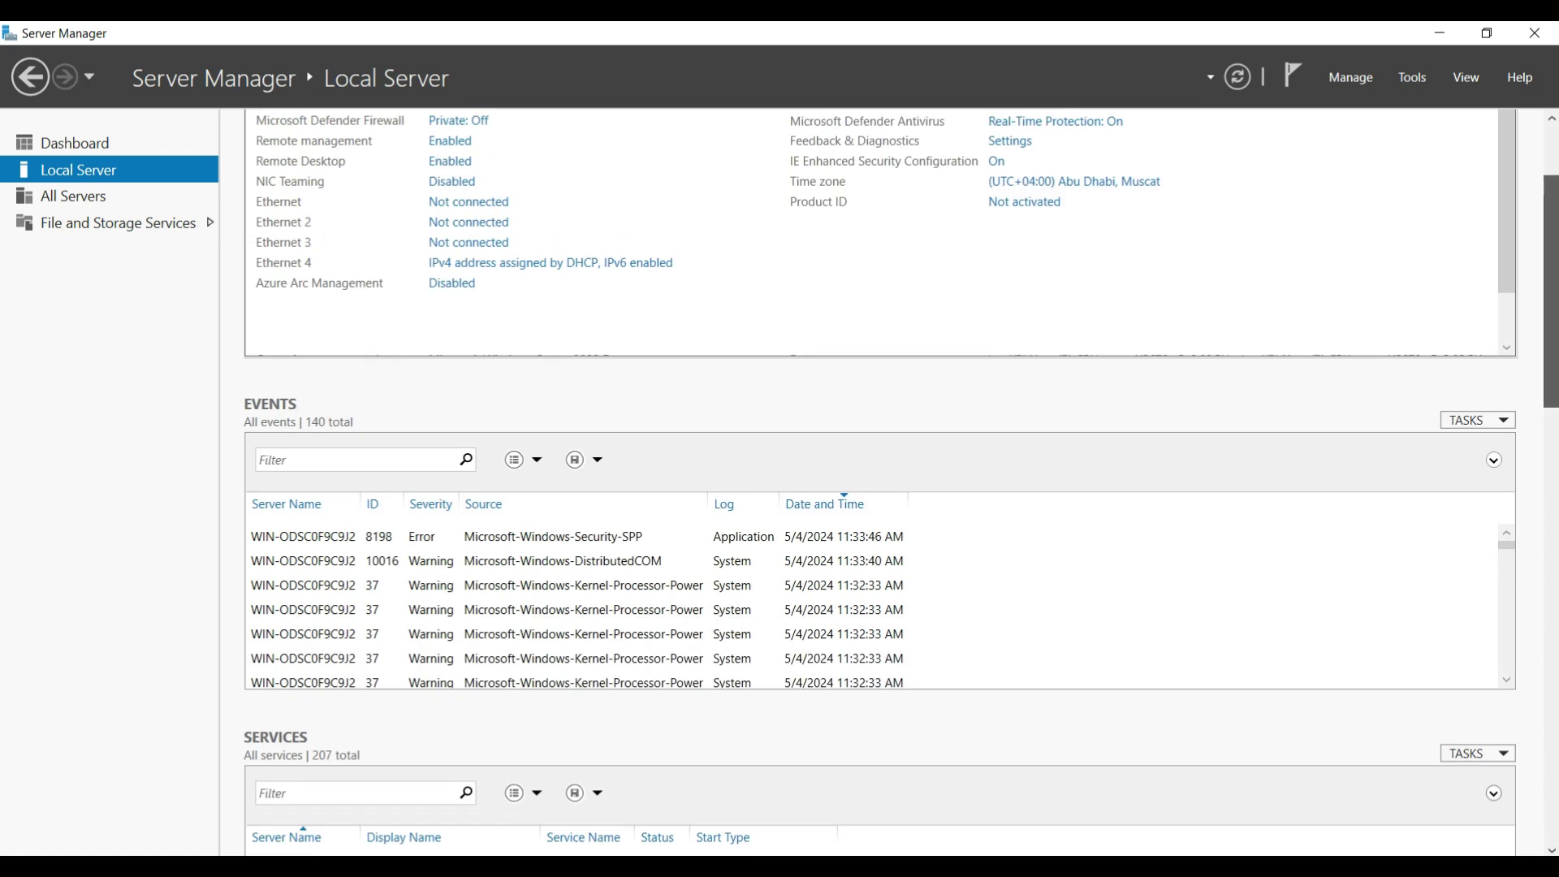
{"action": "scroll", "coordinate": [881, 488], "scroll_direction": "up", "scroll_amount": 4}
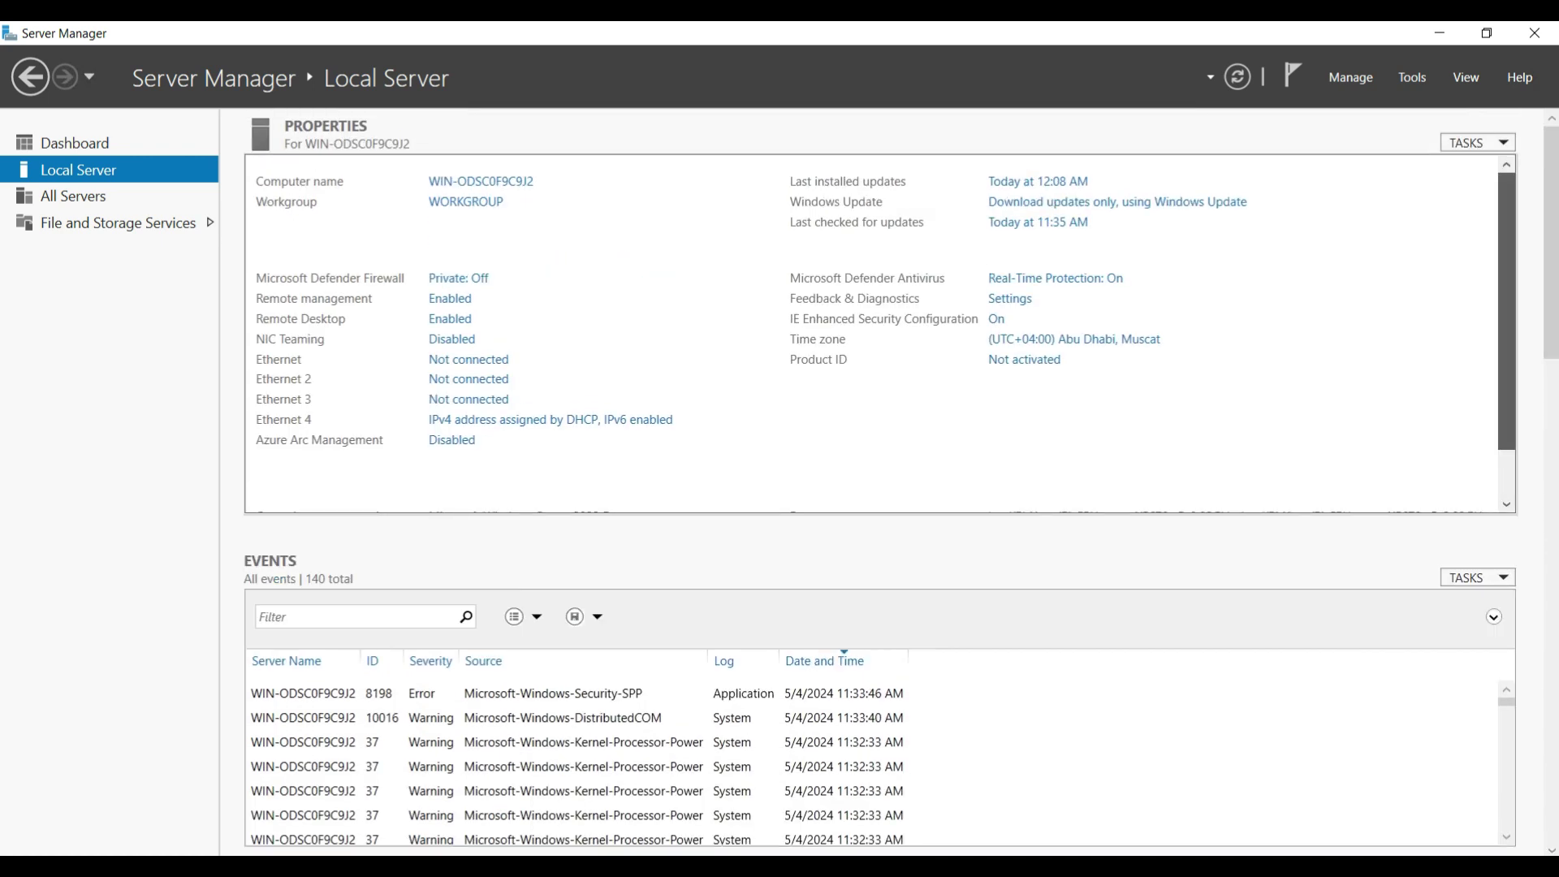
{"action": "scroll", "coordinate": [881, 333], "scroll_direction": "down", "scroll_amount": 1}
{"action": "mouse_move", "coordinate": [1506, 344]}
{"action": "left_mouse_down"}
{"action": "mouse_move", "coordinate": [1507, 357]}
{"action": "mouse_move", "coordinate": [1506, 336]}
{"action": "left_mouse_up"}
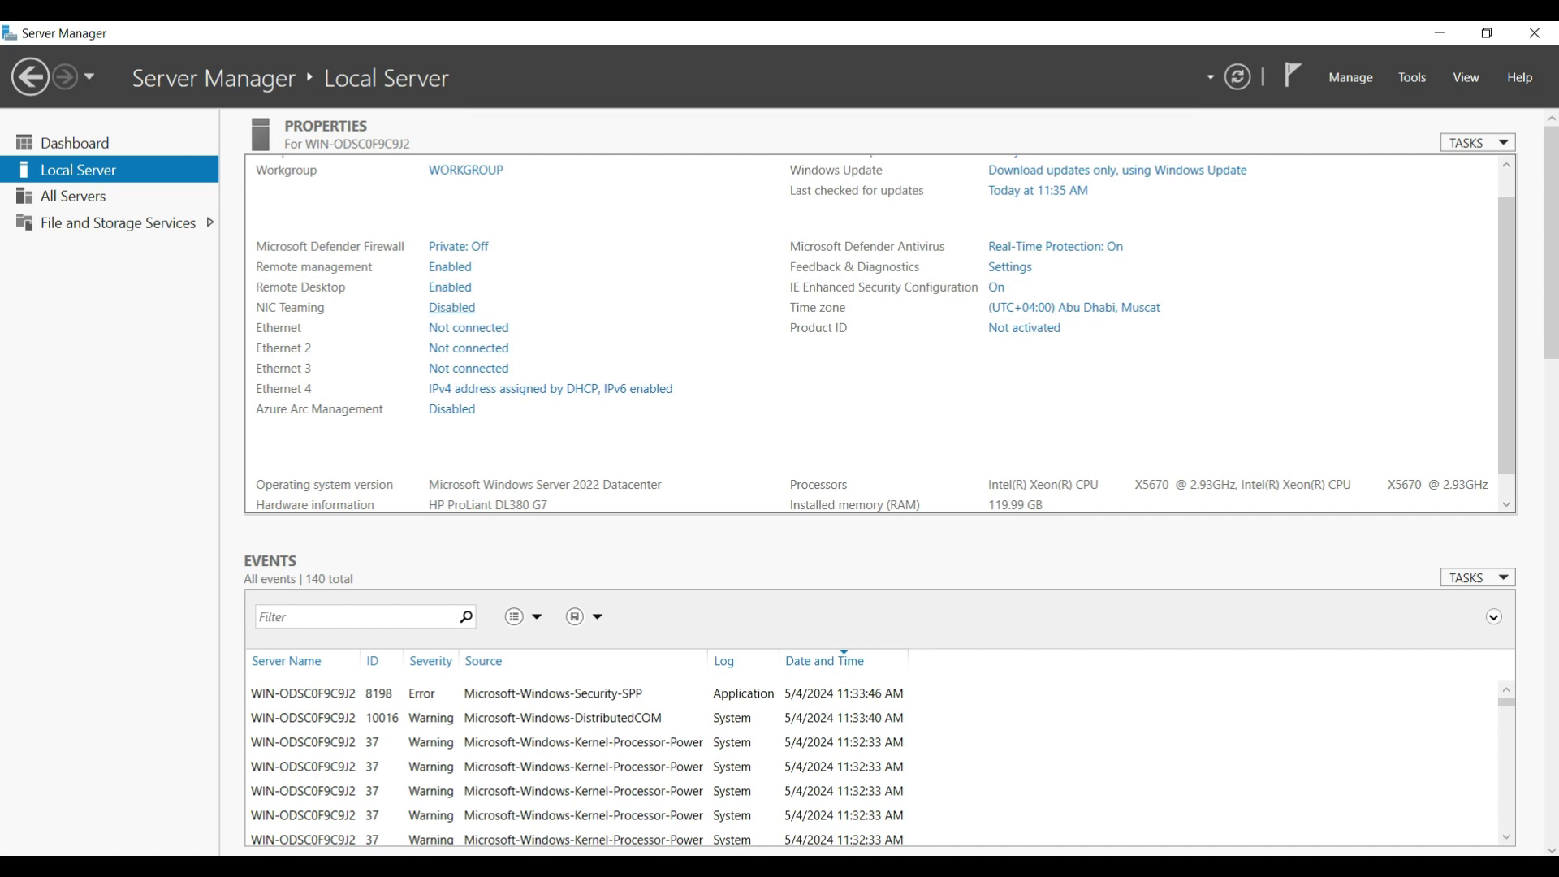
From the local server's NIC Teaming setting, start a new team named NIC-TEAM.
{"action": "left_click", "coordinate": [451, 307]}
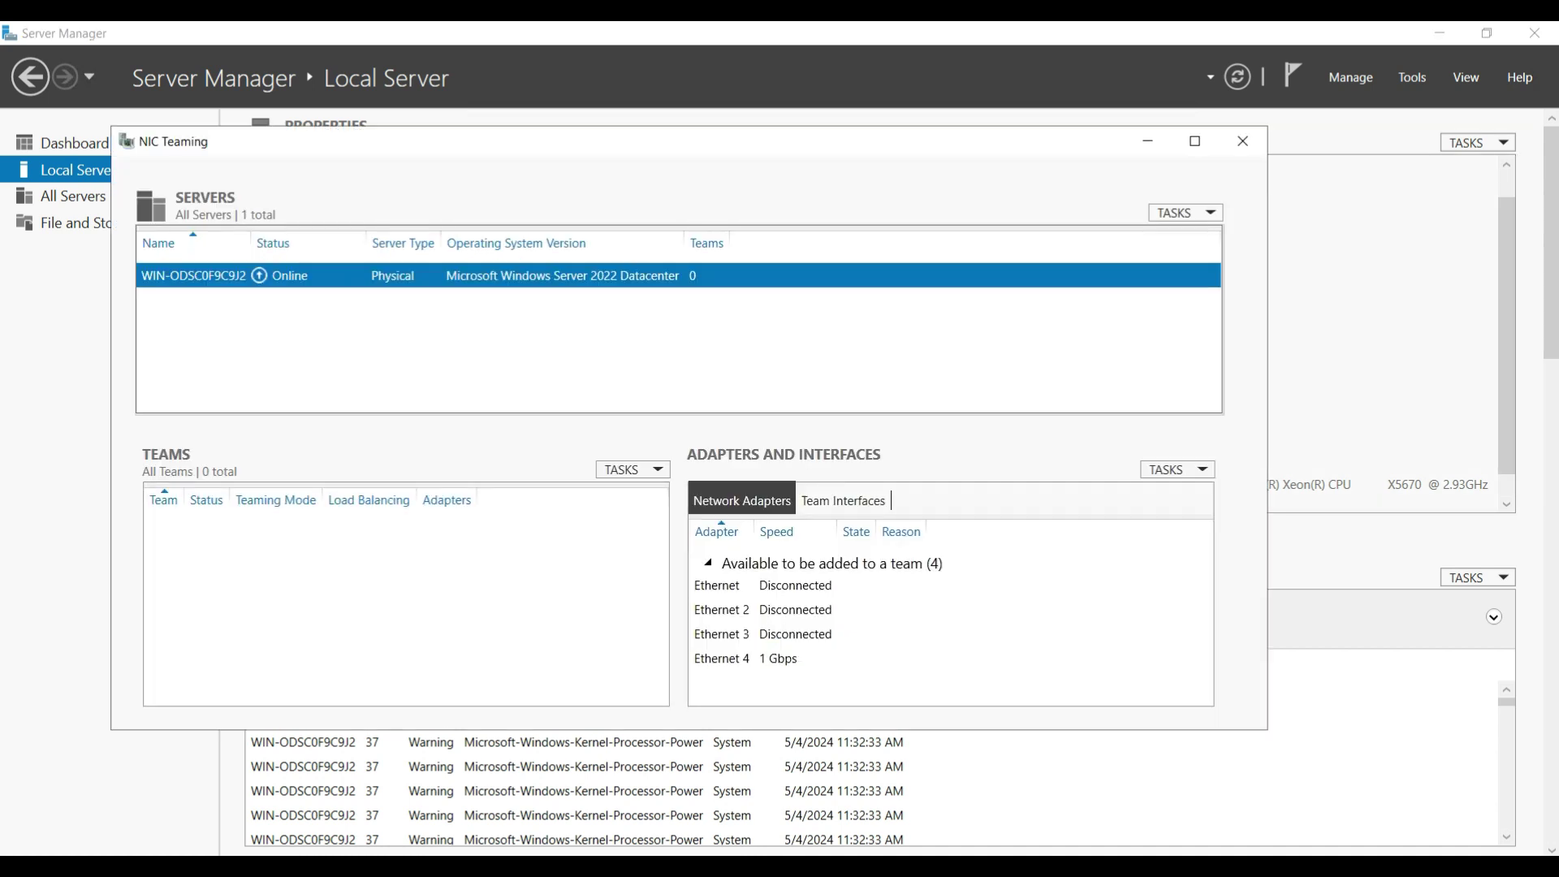
{"action": "left_click", "coordinate": [632, 469]}
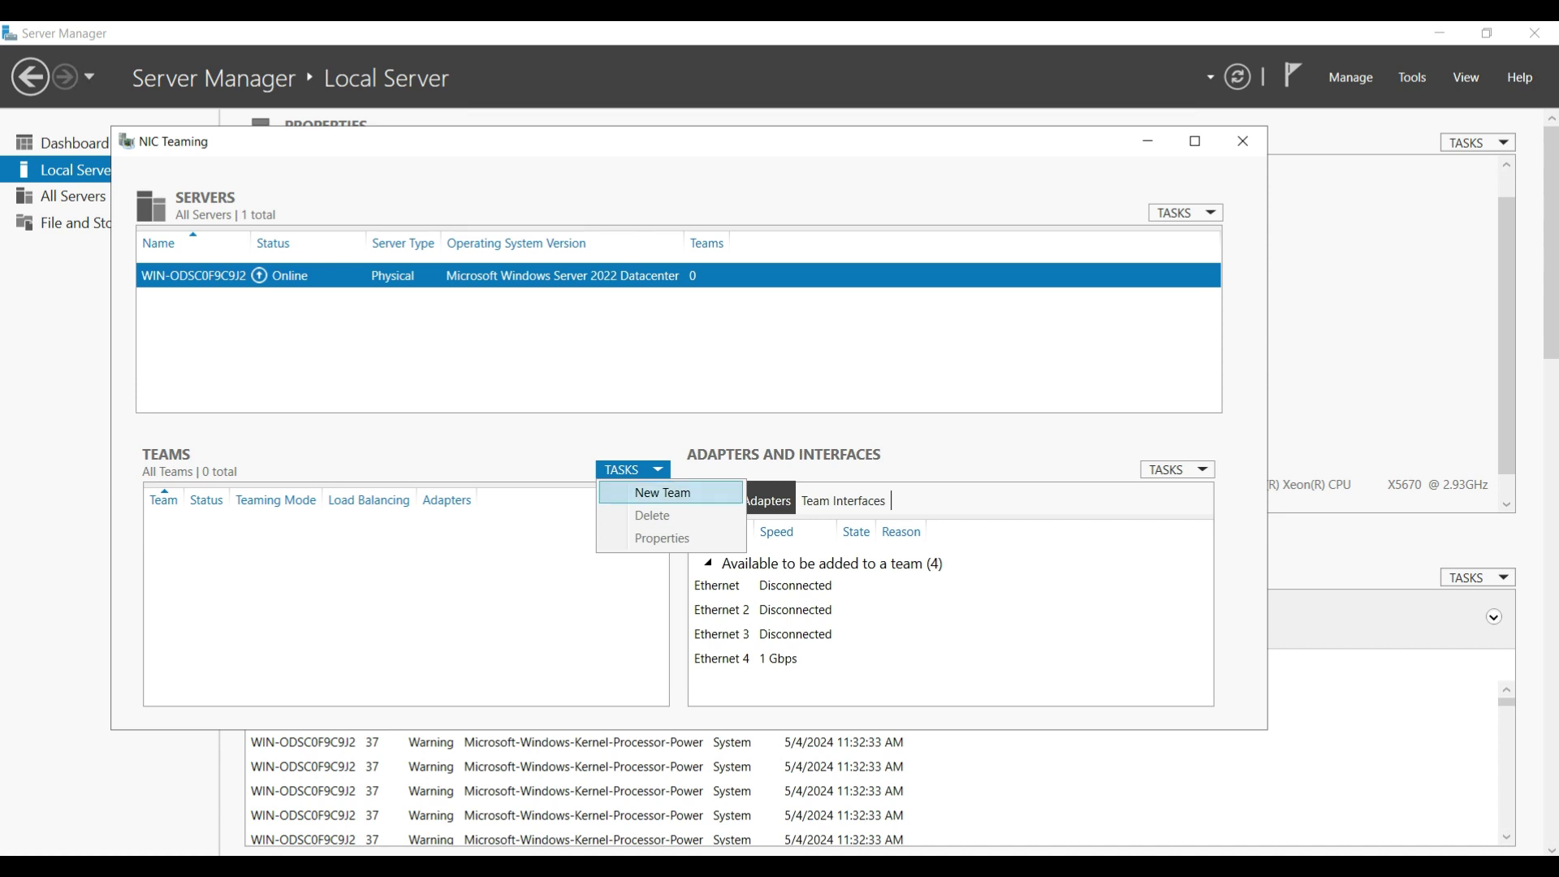
{"action": "left_click", "coordinate": [662, 492]}
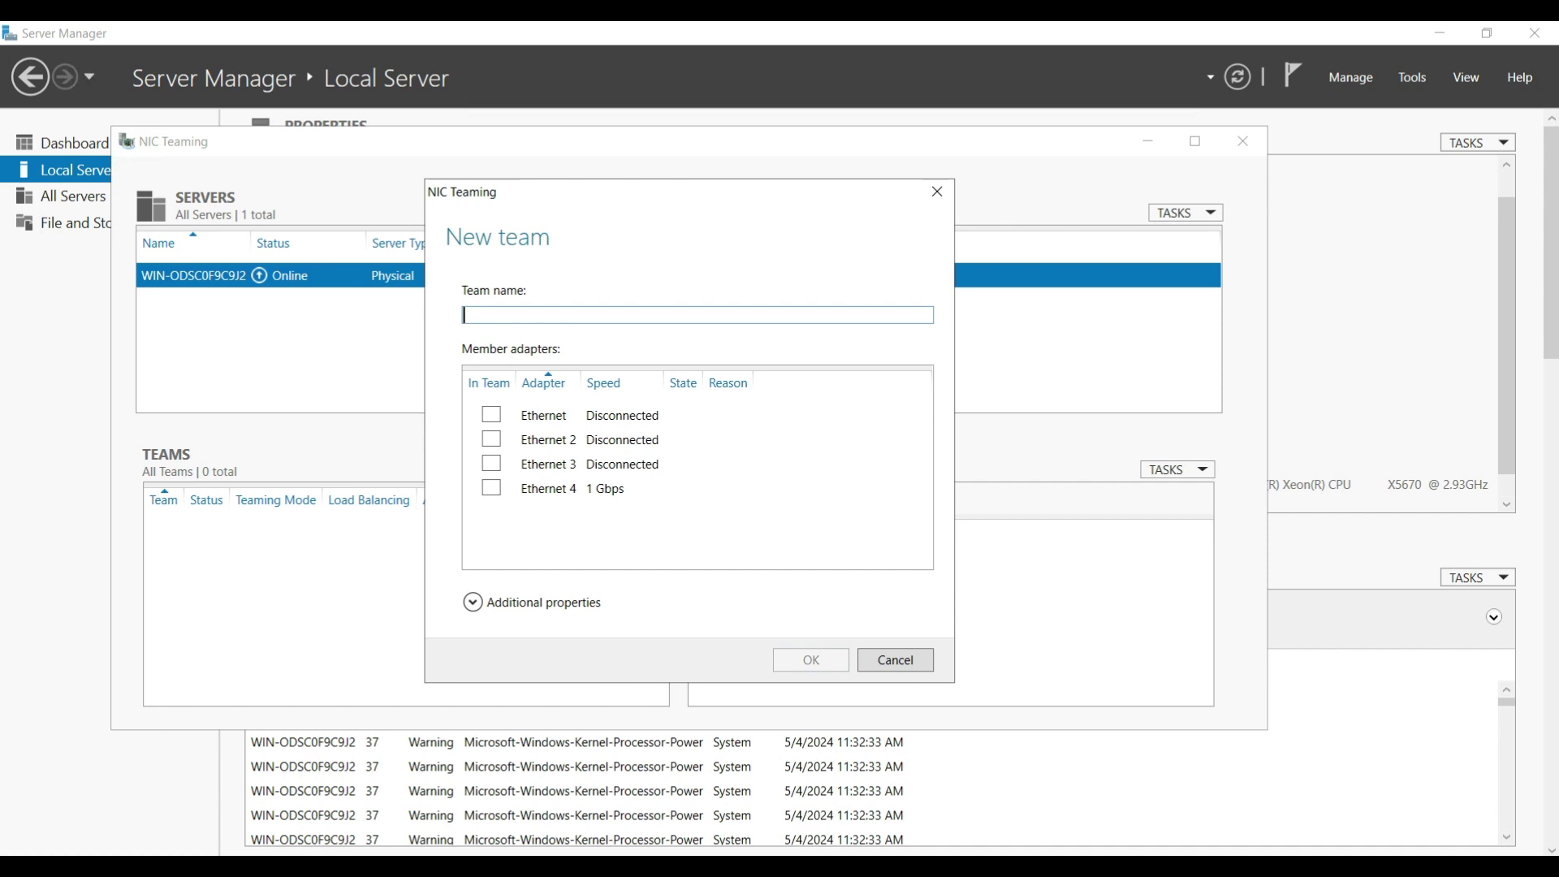
{"action": "type", "text": "NIC-TEAM"}
Include the adapters Ethernet, Ethernet 2 and Ethernet 3 as members of the new team.
{"action": "left_click", "coordinate": [492, 415]}
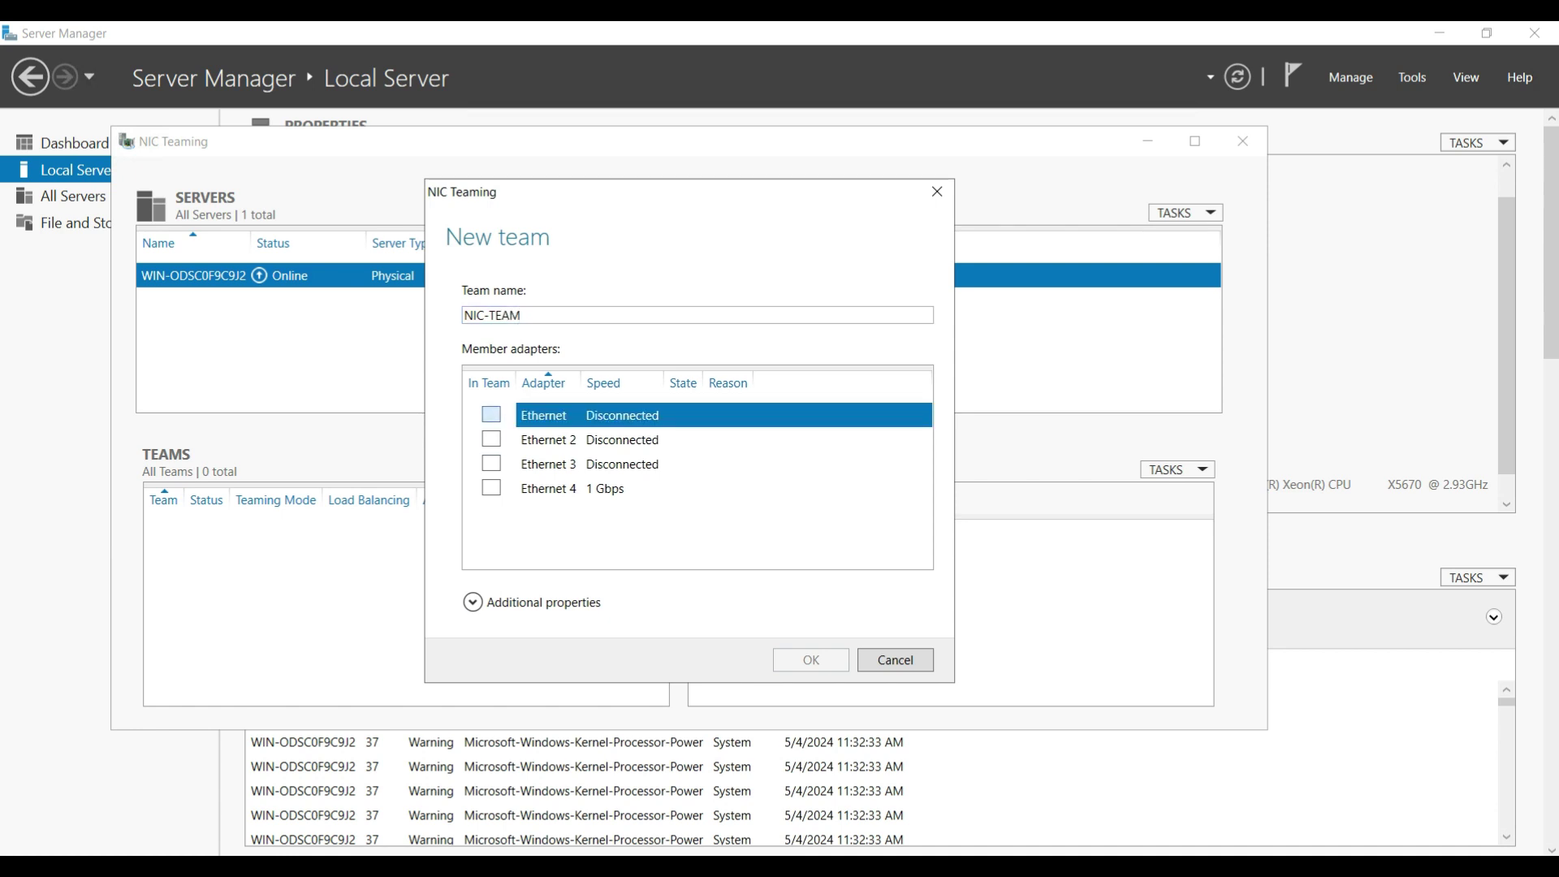
{"action": "left_click", "coordinate": [491, 415]}
{"action": "left_click", "coordinate": [491, 439]}
{"action": "left_click", "coordinate": [491, 440]}
{"action": "left_click", "coordinate": [491, 464]}
{"action": "left_click", "coordinate": [491, 463]}
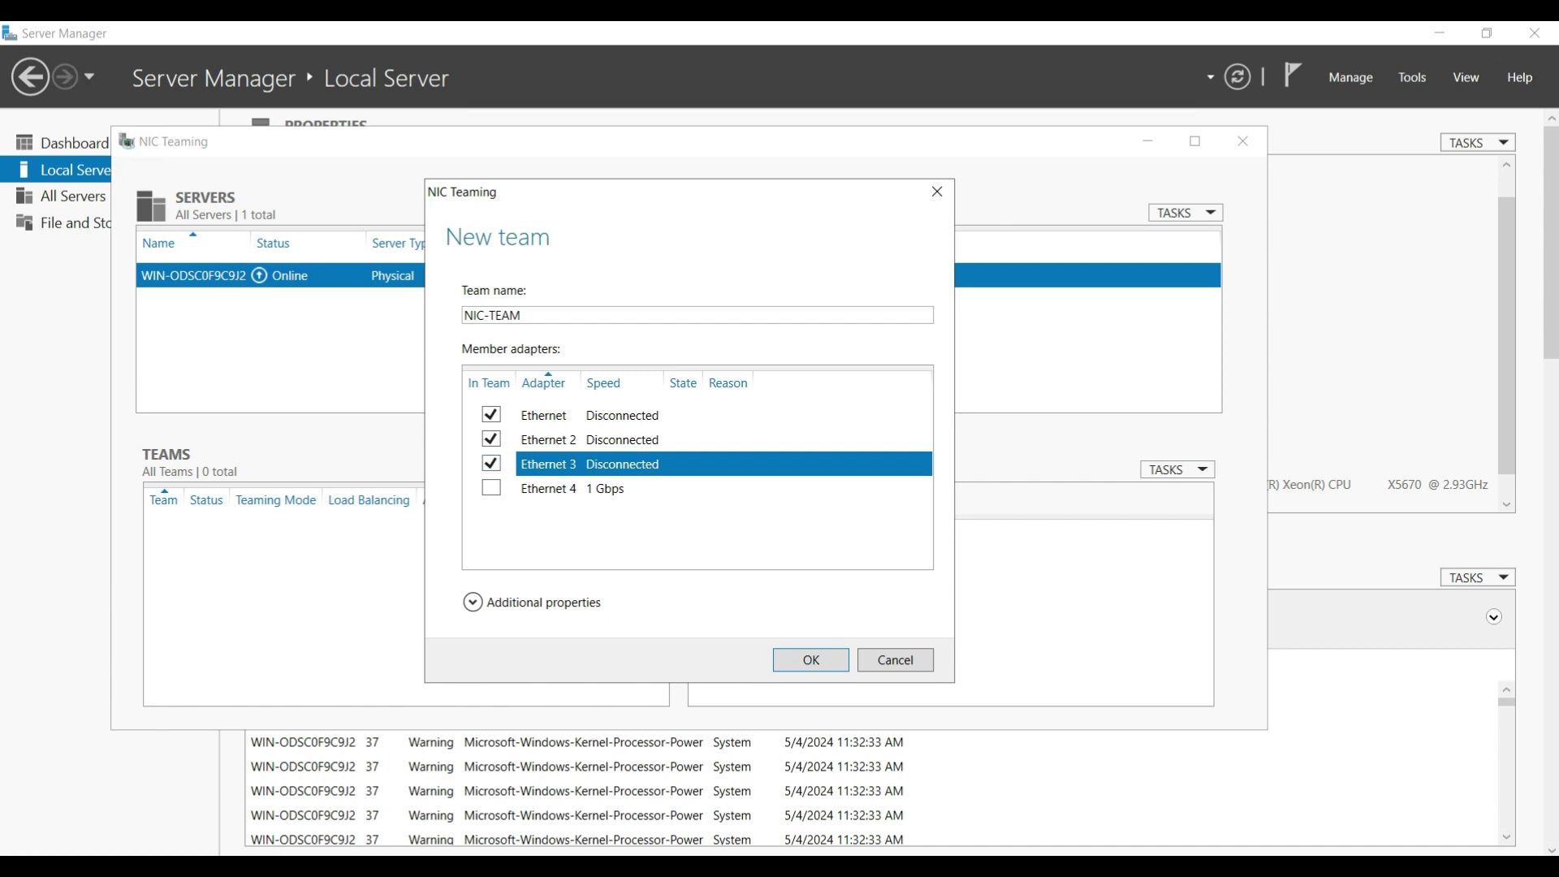
Review the available teaming modes in the additional properties, keep Switch Independent with Dynamic load balancing, and create the team.
{"action": "left_click", "coordinate": [473, 602]}
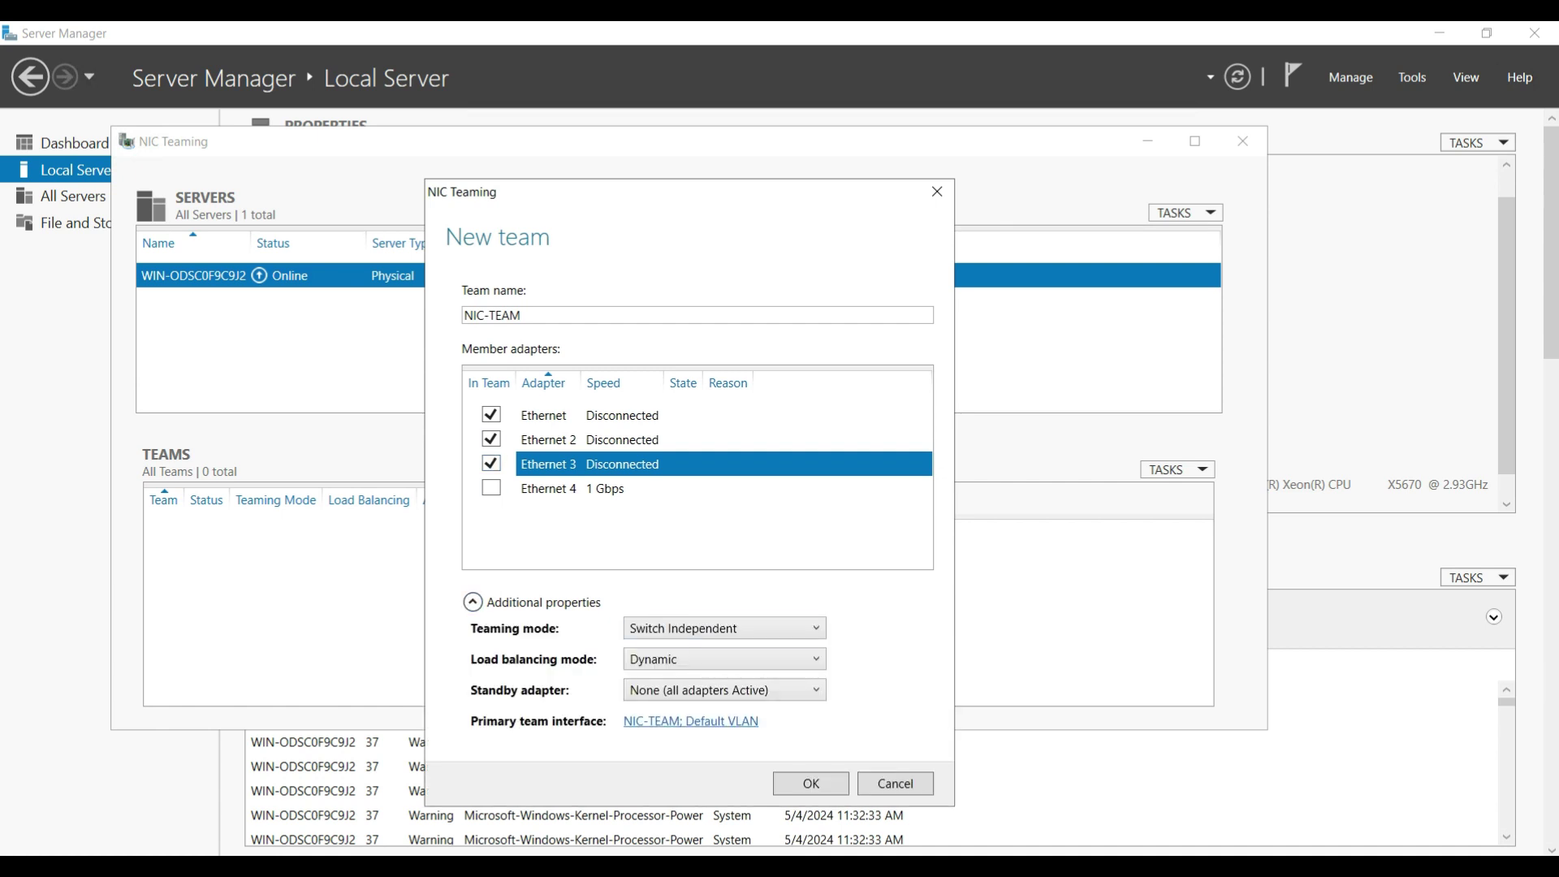
{"action": "left_click", "coordinate": [723, 627]}
{"action": "key", "text": "Down"}
{"action": "key", "text": "Up"}
{"action": "key", "text": "Up"}
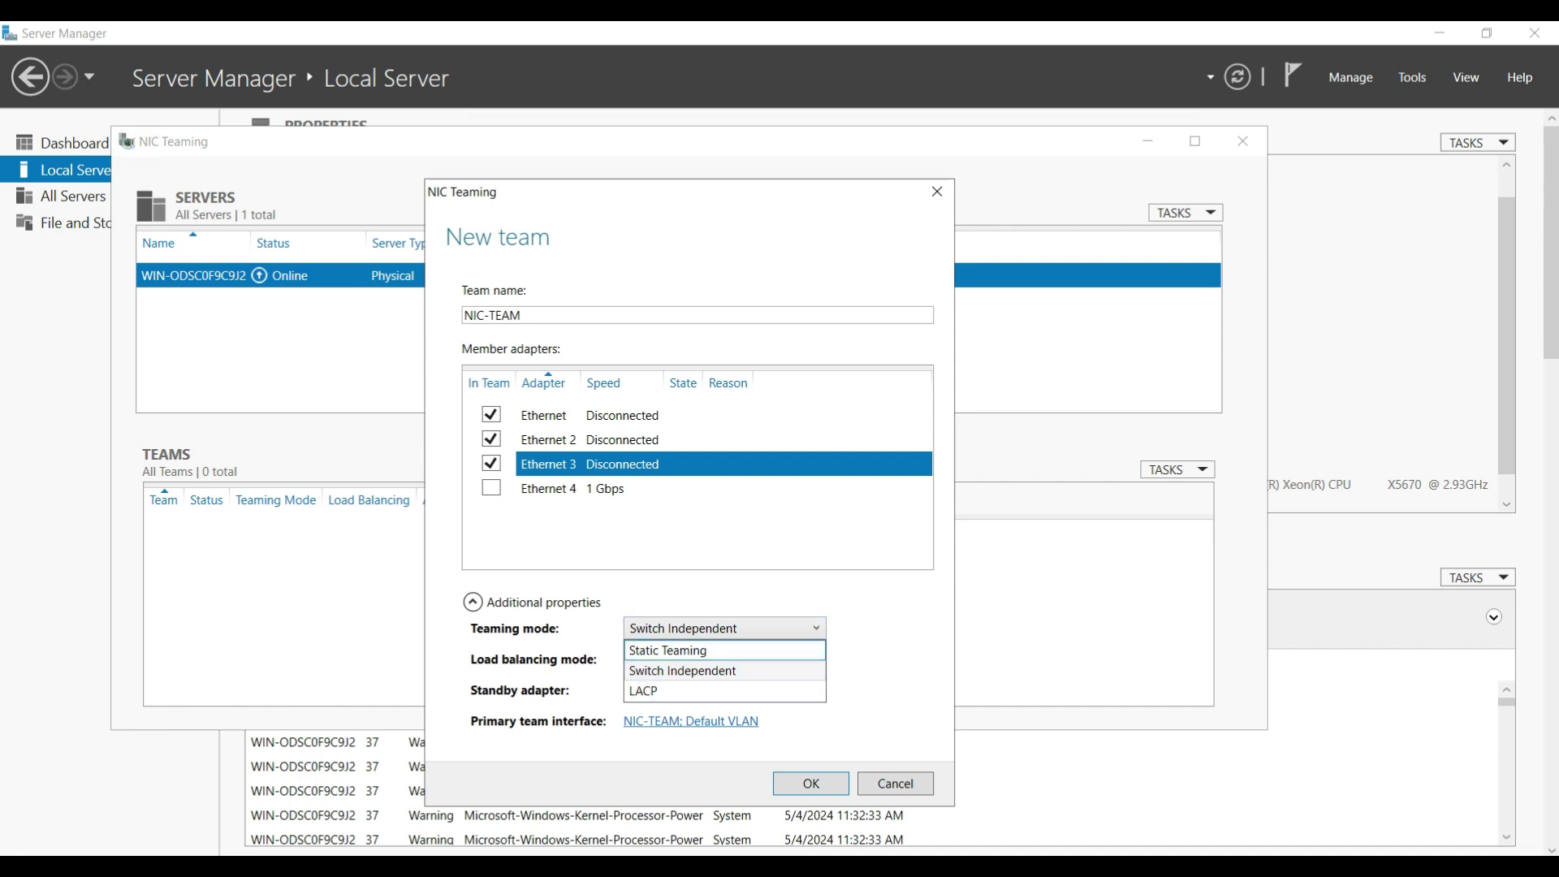
{"action": "key", "text": "Escape"}
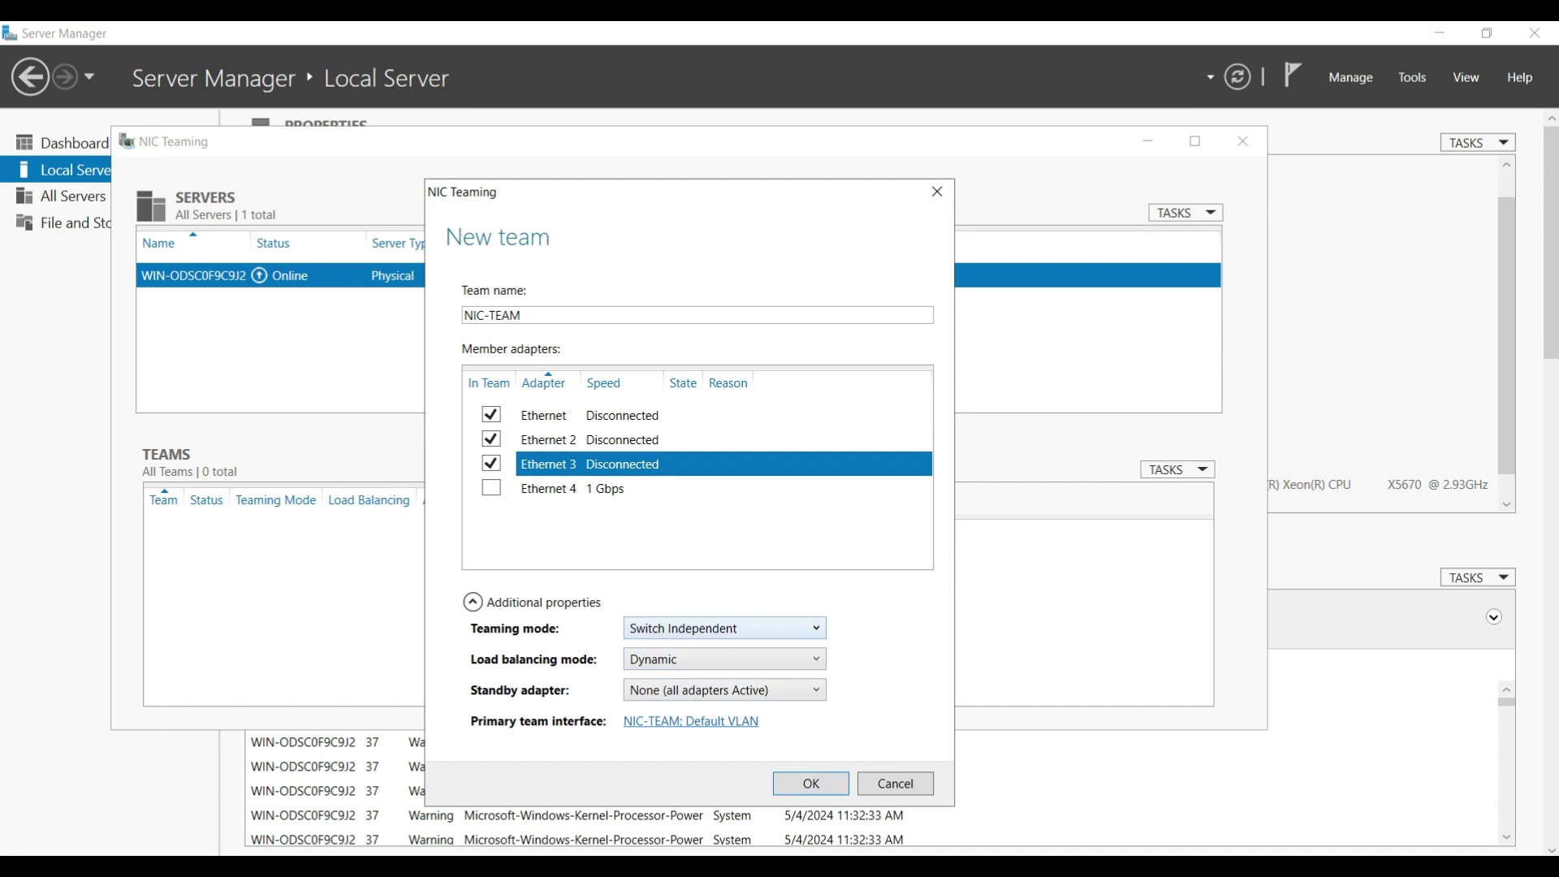
{"action": "left_click", "coordinate": [723, 627]}
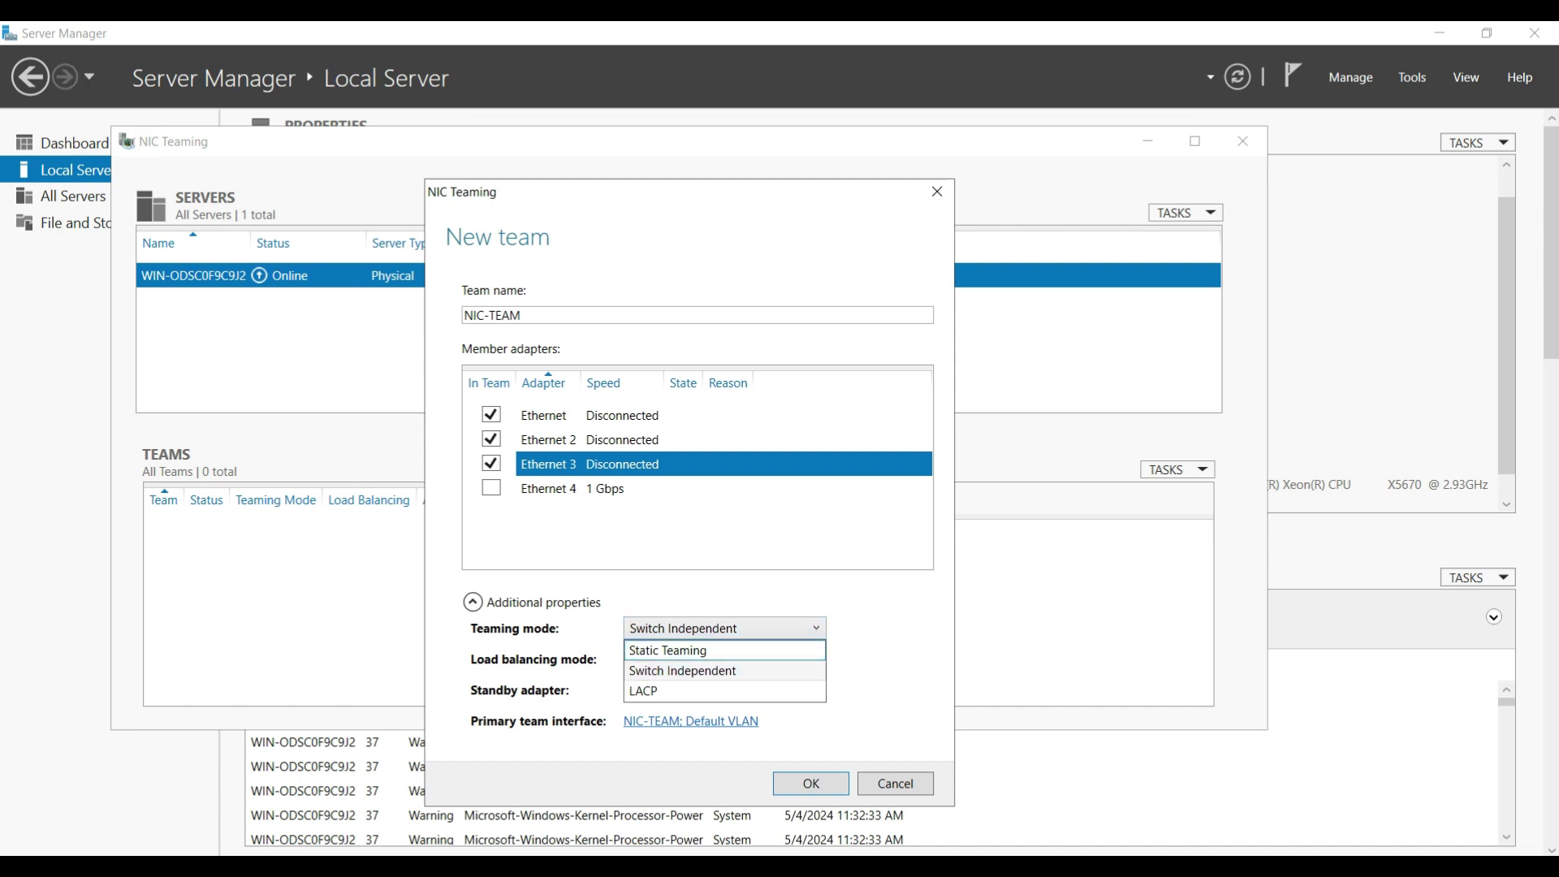
{"action": "key", "text": "Escape"}
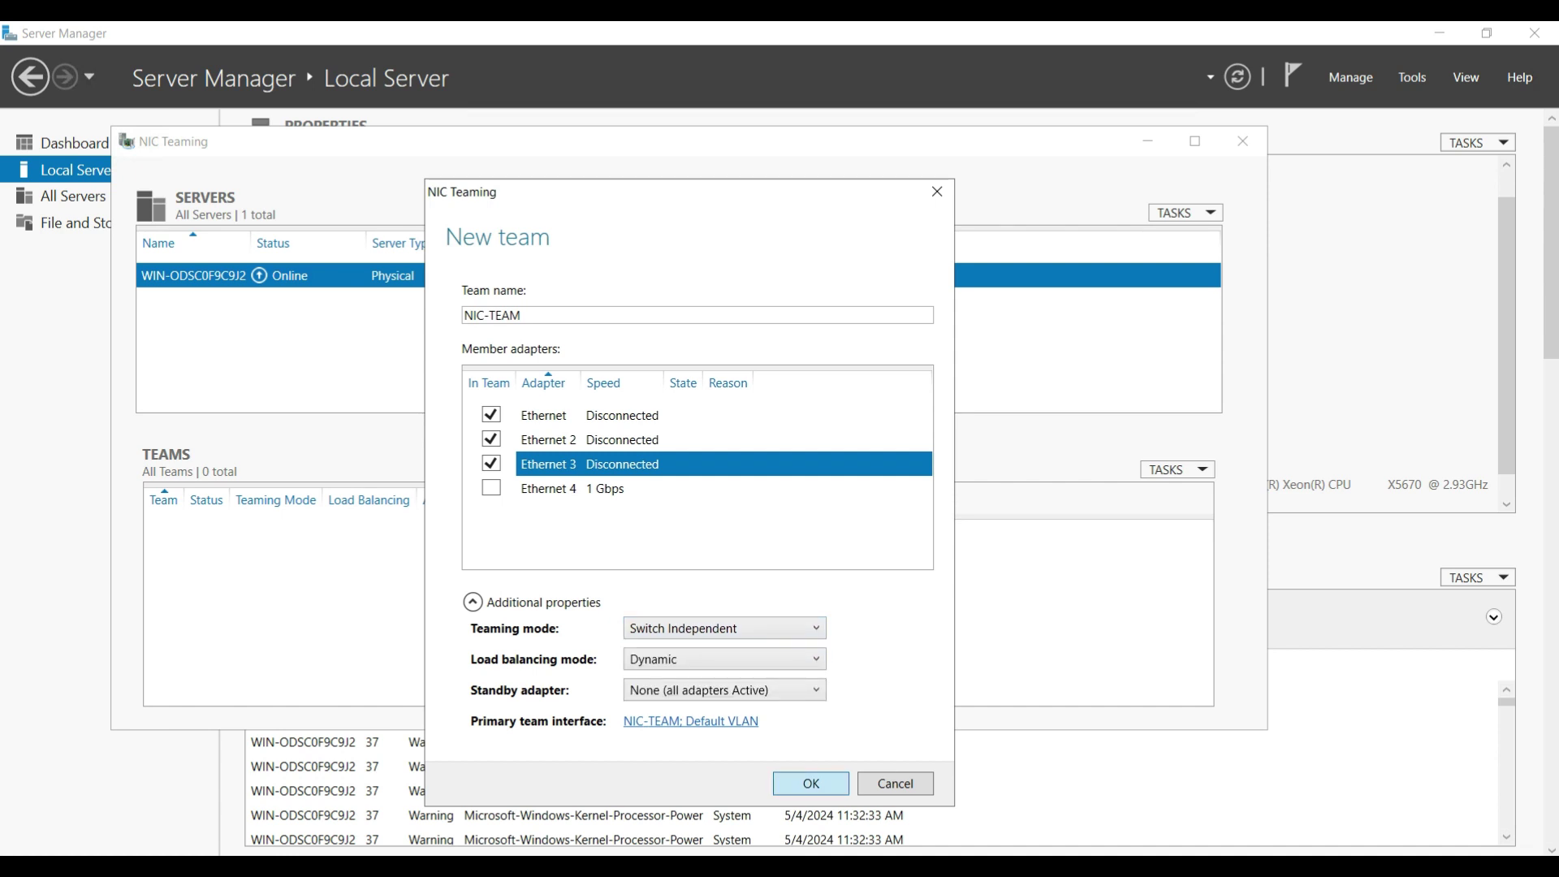
{"action": "key", "text": "Return"}
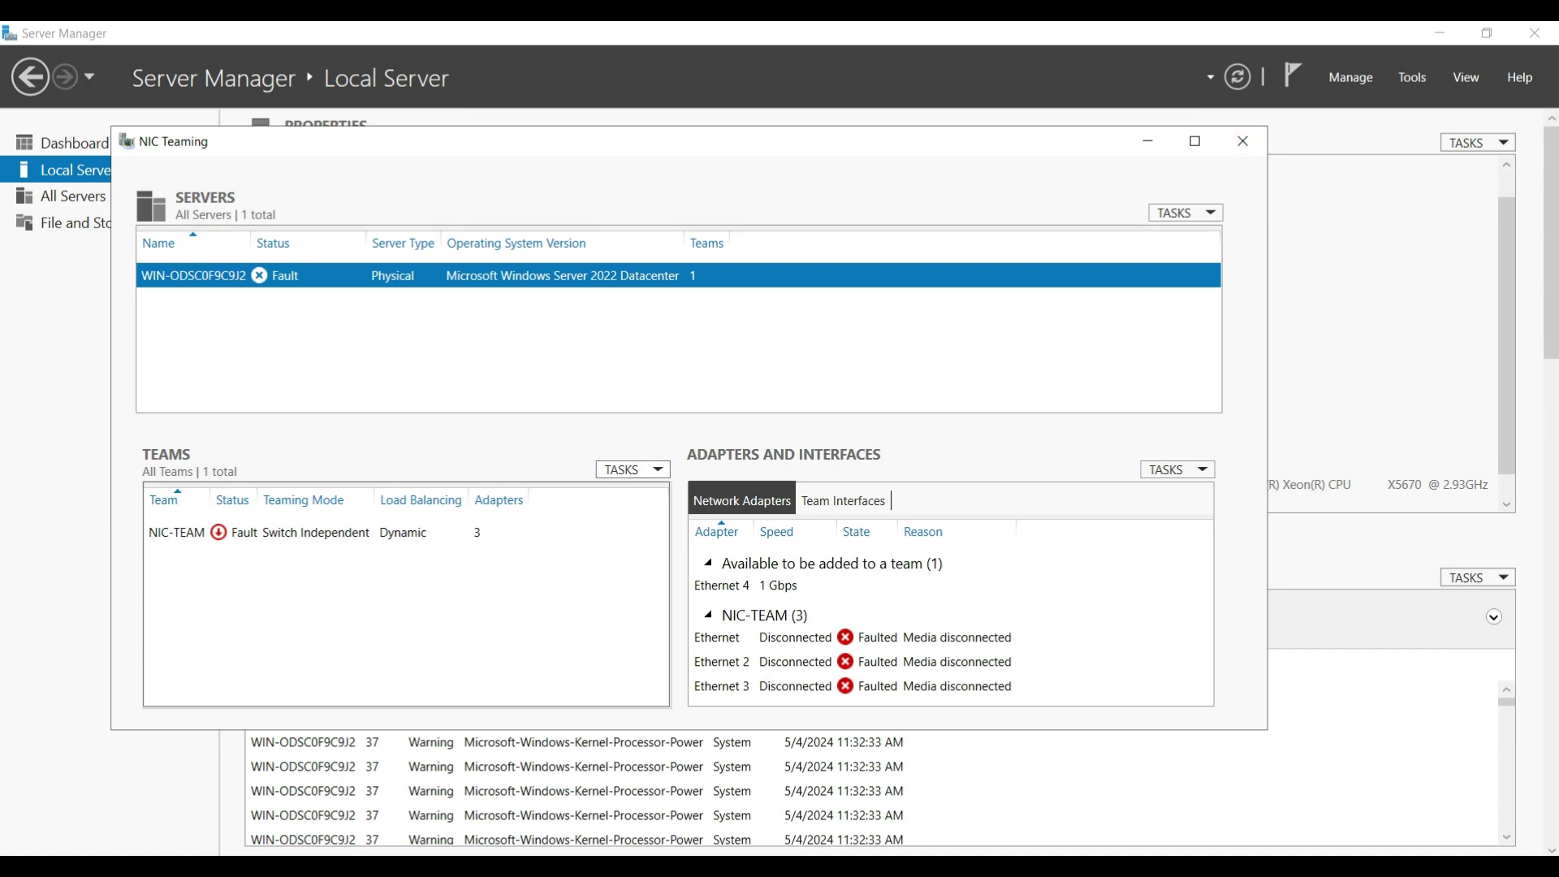
{"action": "left_click", "coordinate": [632, 469]}
{"action": "key", "text": "Escape"}
{"action": "left_click", "coordinate": [1177, 470]}
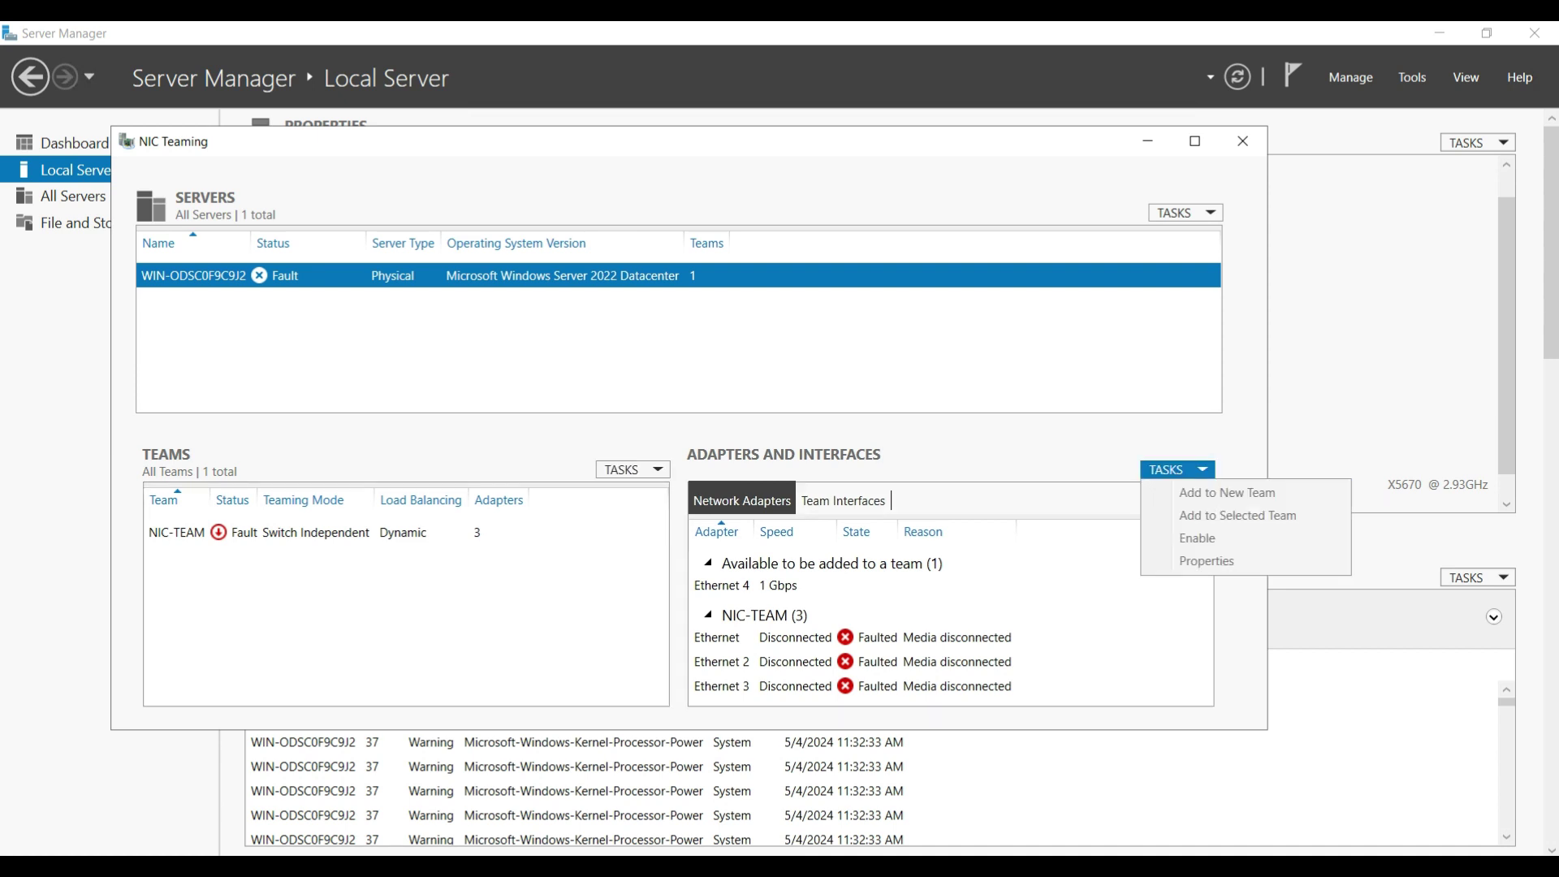
{"action": "key", "text": "Escape"}
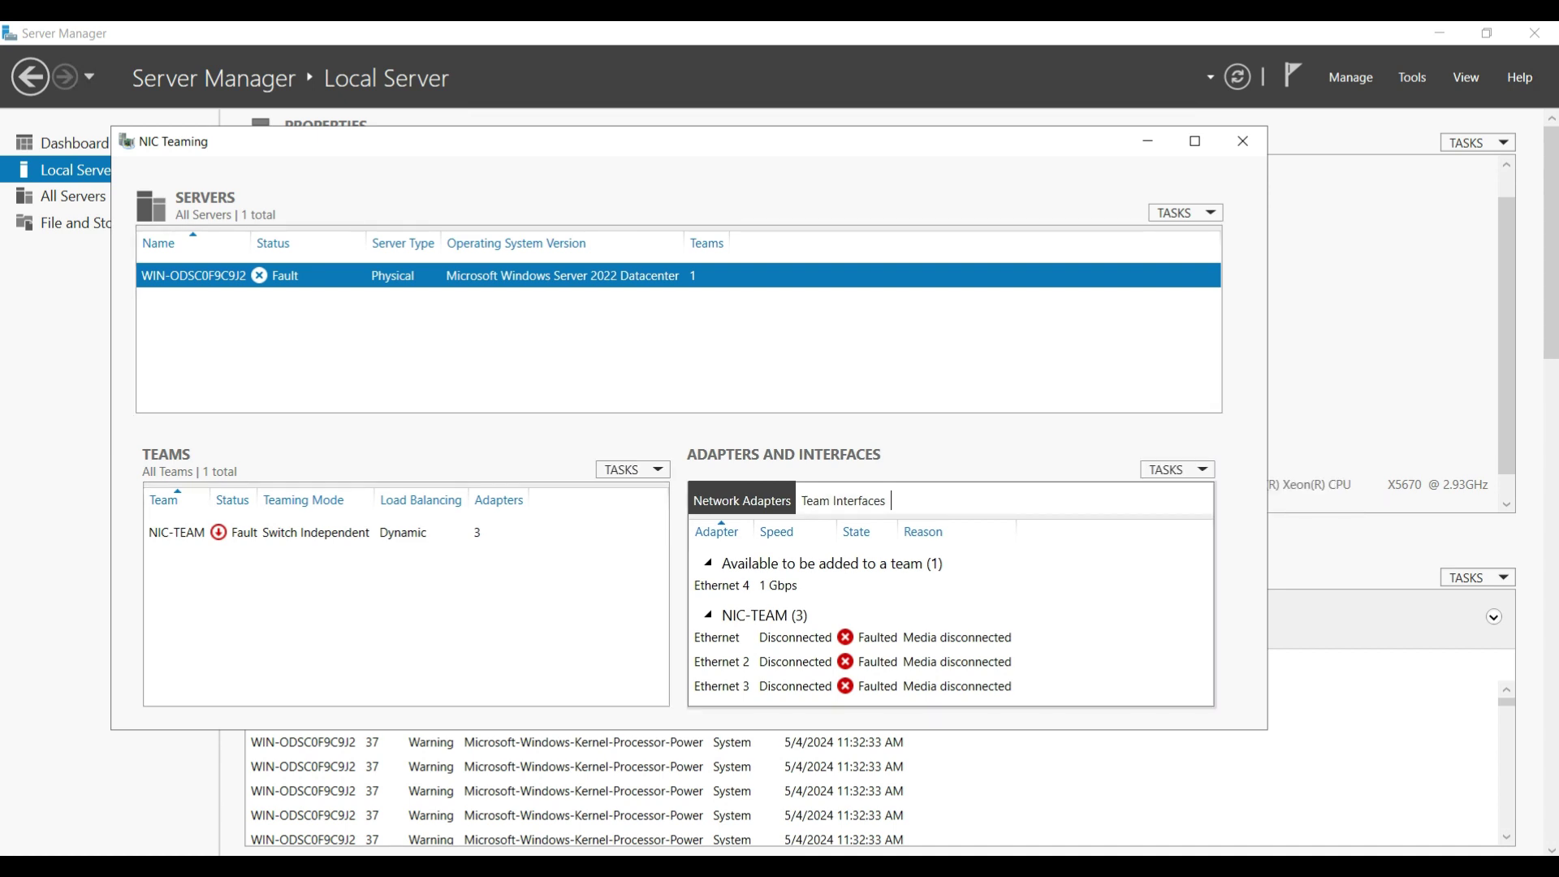
Refresh all servers in NIC Teaming, then close it and refresh the local server's properties.
{"action": "left_click", "coordinate": [1184, 213]}
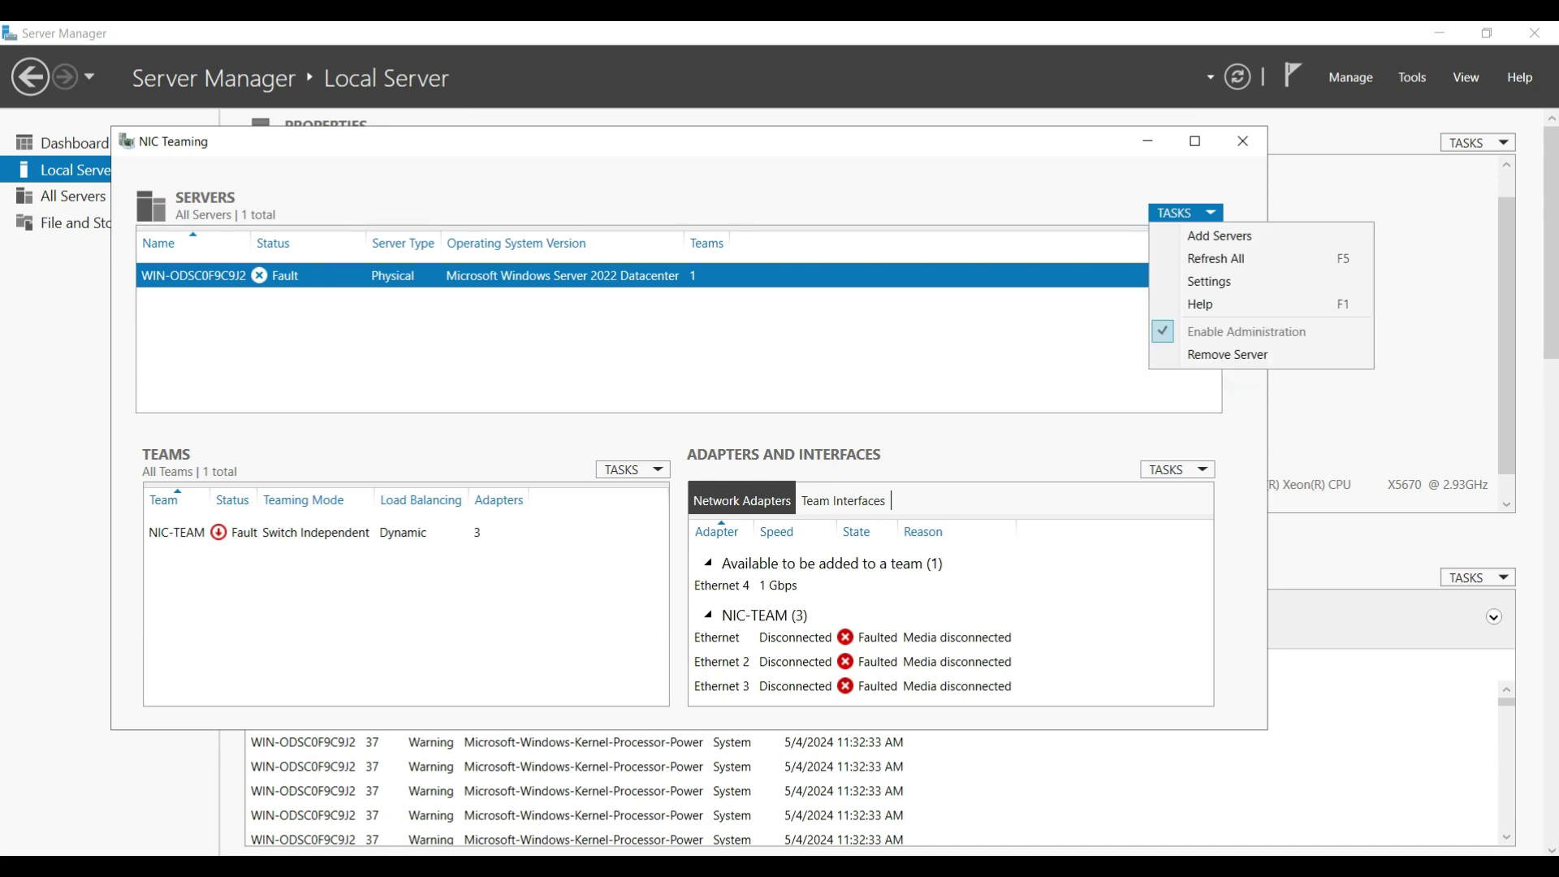
{"action": "key", "text": "Down"}
{"action": "key", "text": "Down"}
{"action": "key", "text": "Return"}
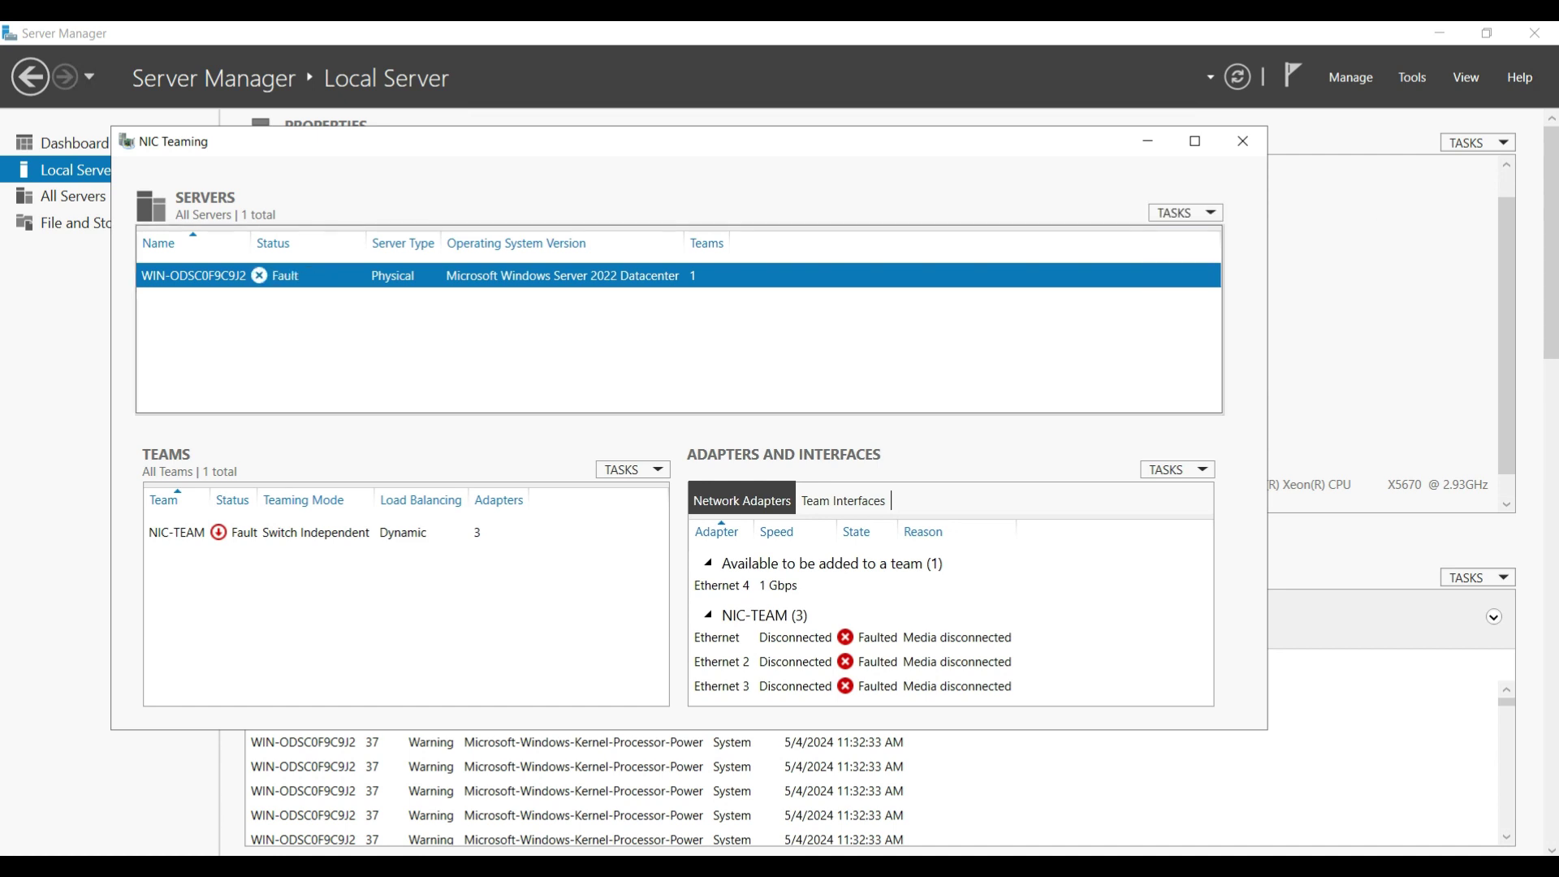
{"action": "left_click", "coordinate": [1242, 141]}
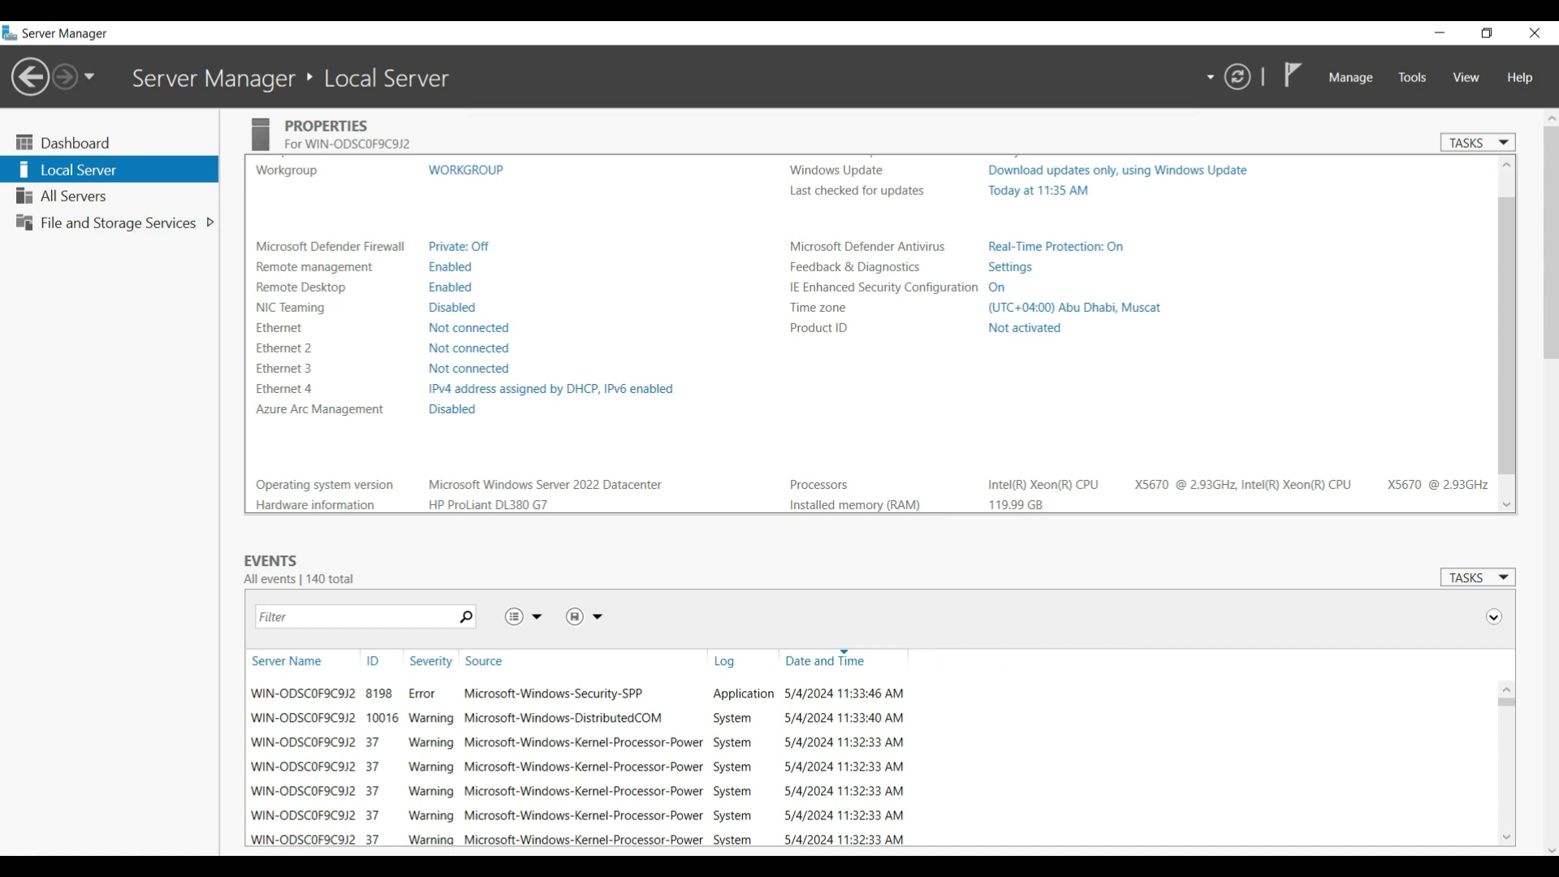
{"action": "left_click", "coordinate": [1238, 77]}
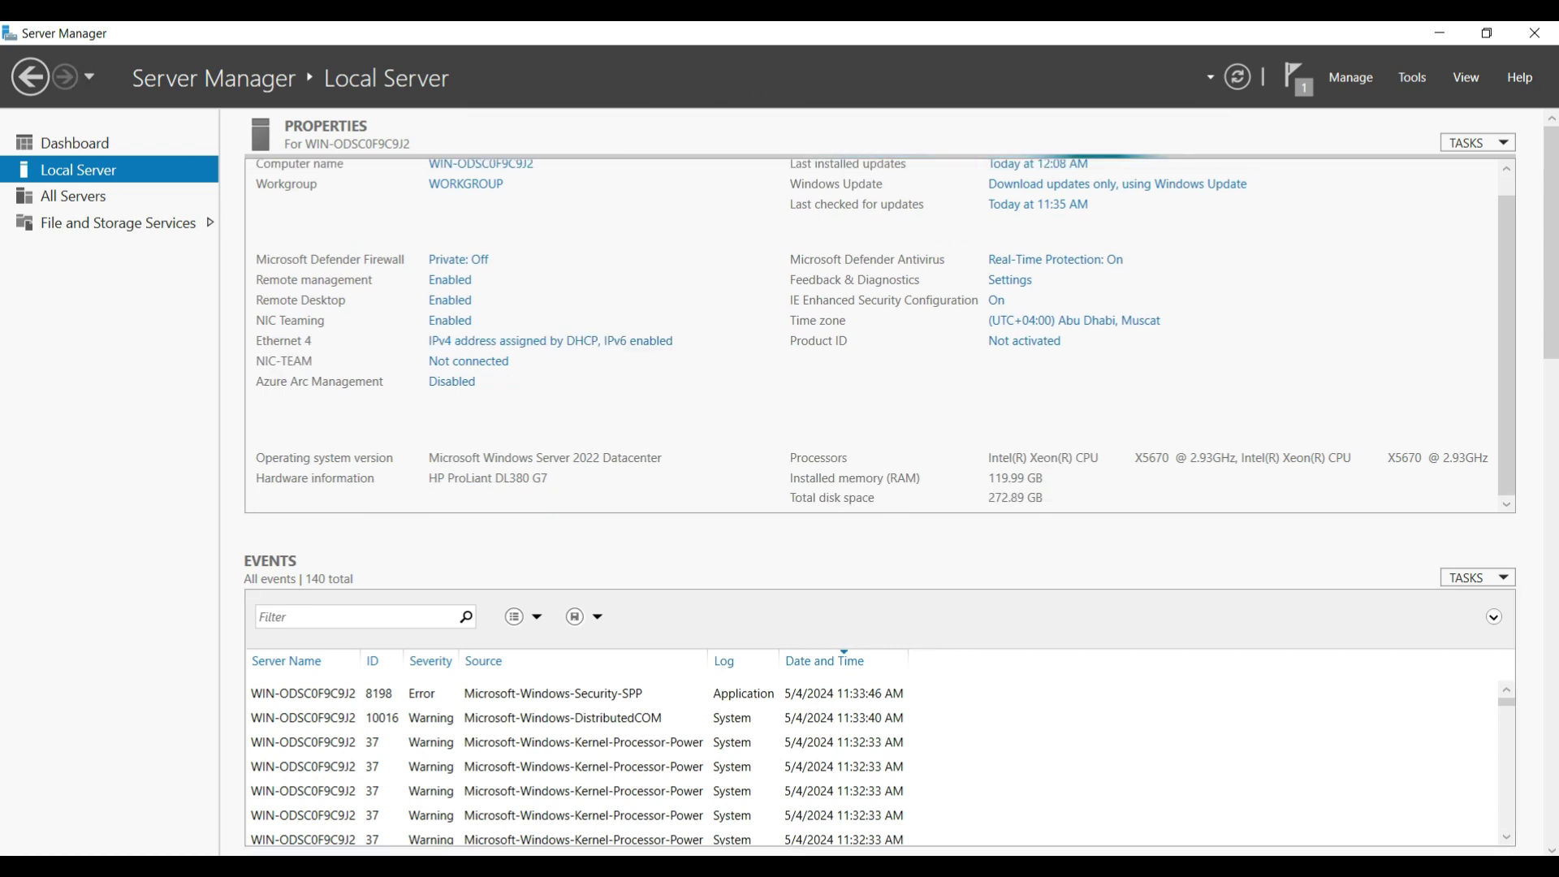
Run ncpa.cpl to check the team adapter in Network Connections, then minimize that window.
{"action": "left_click", "coordinate": [16, 864]}
{"action": "key", "text": "super+x"}
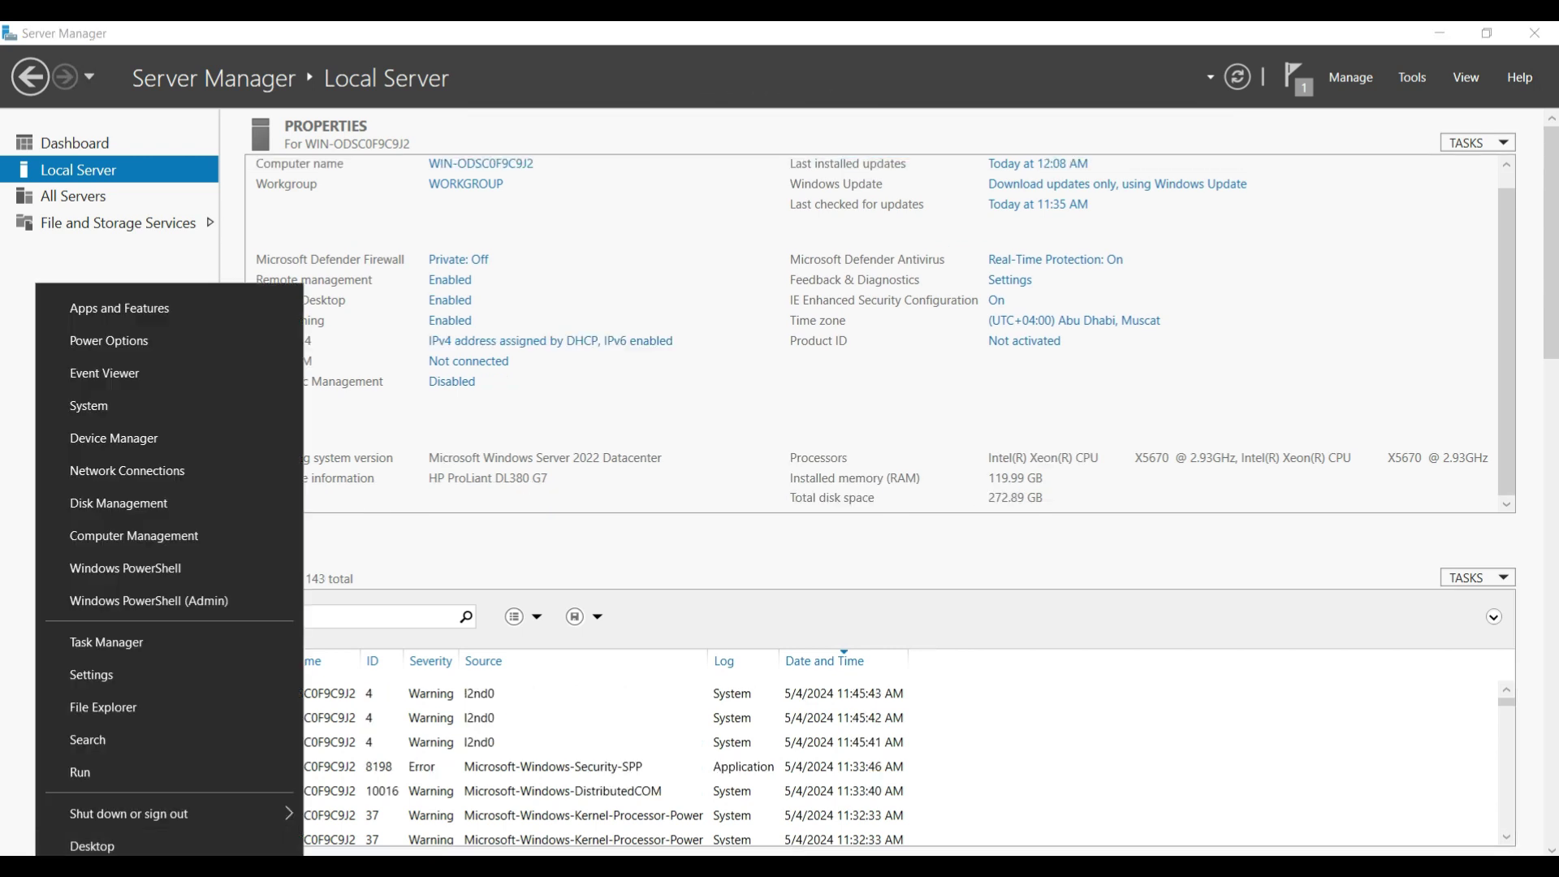
{"action": "type", "text": "r"}
{"action": "type", "text": "ncpa."}
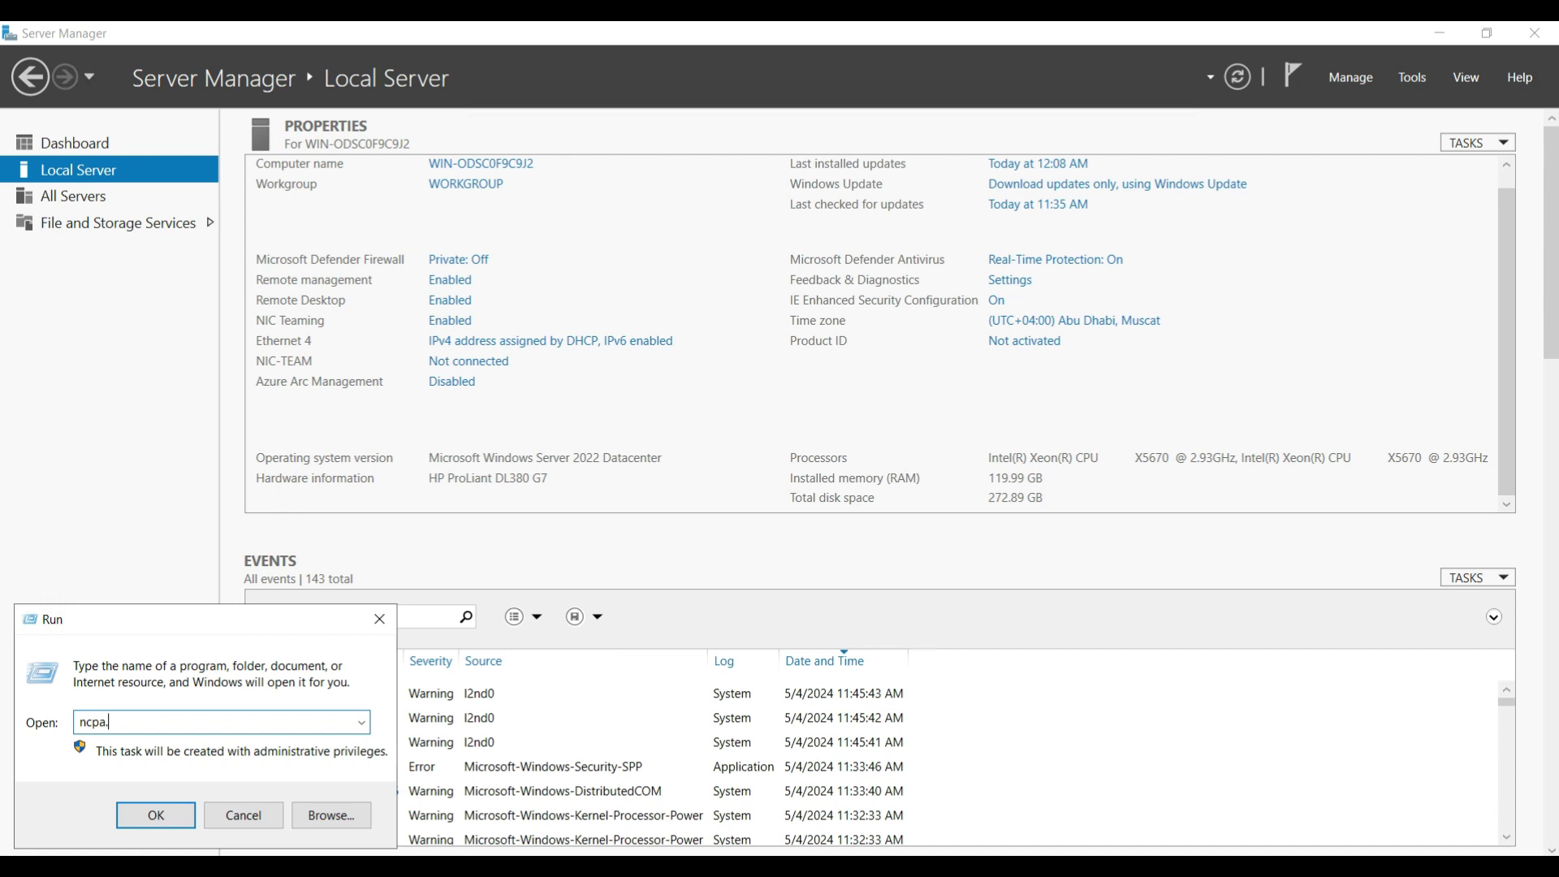
{"action": "type", "text": "cpl"}
{"action": "key", "text": "Return"}
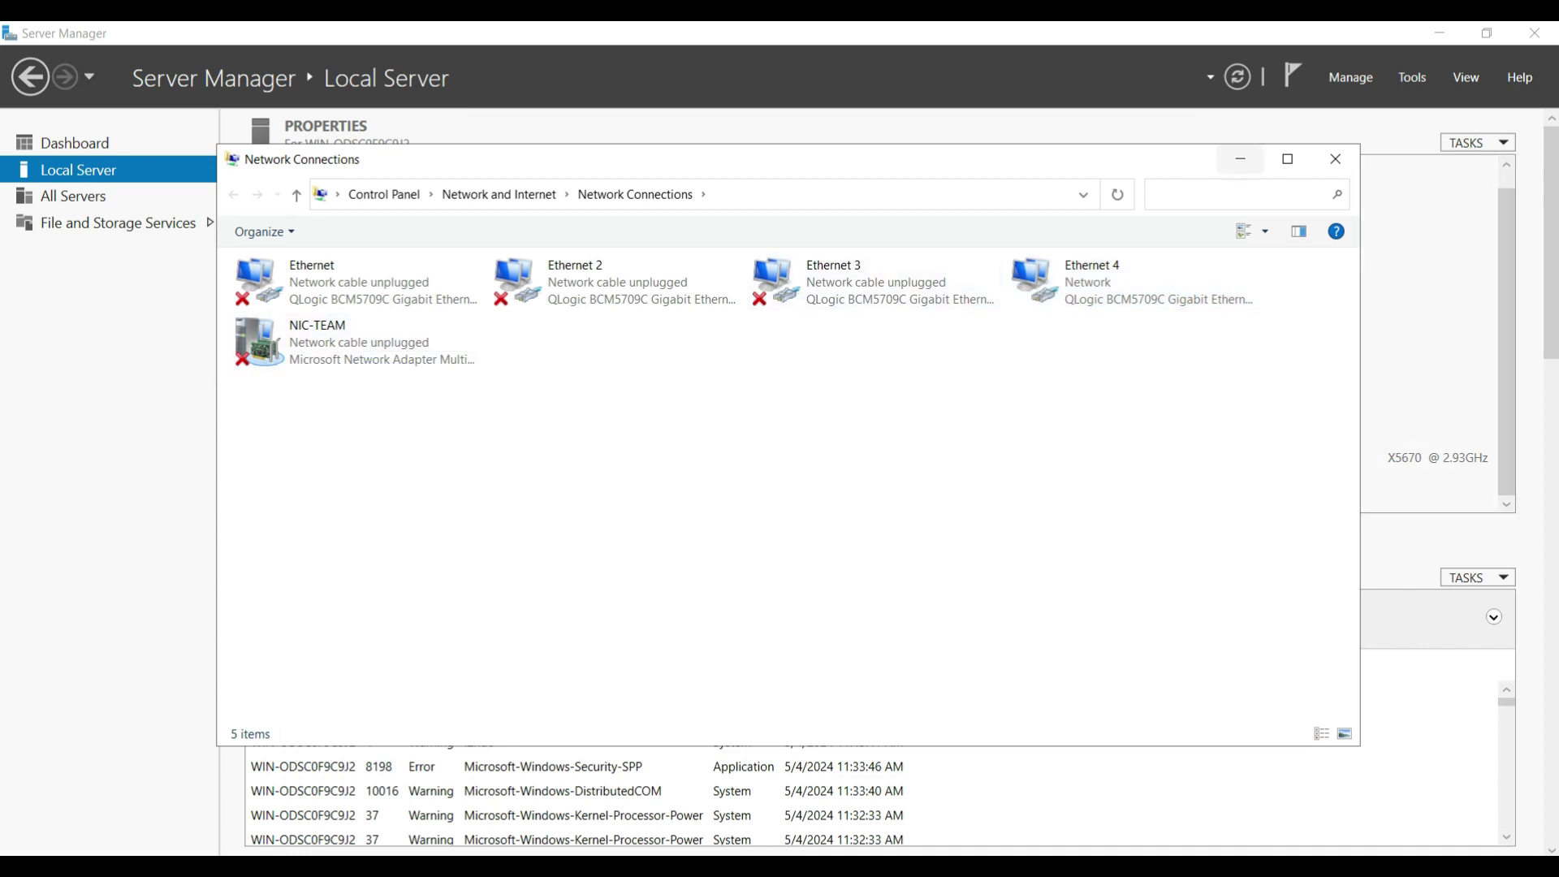
{"action": "left_click", "coordinate": [1240, 158]}
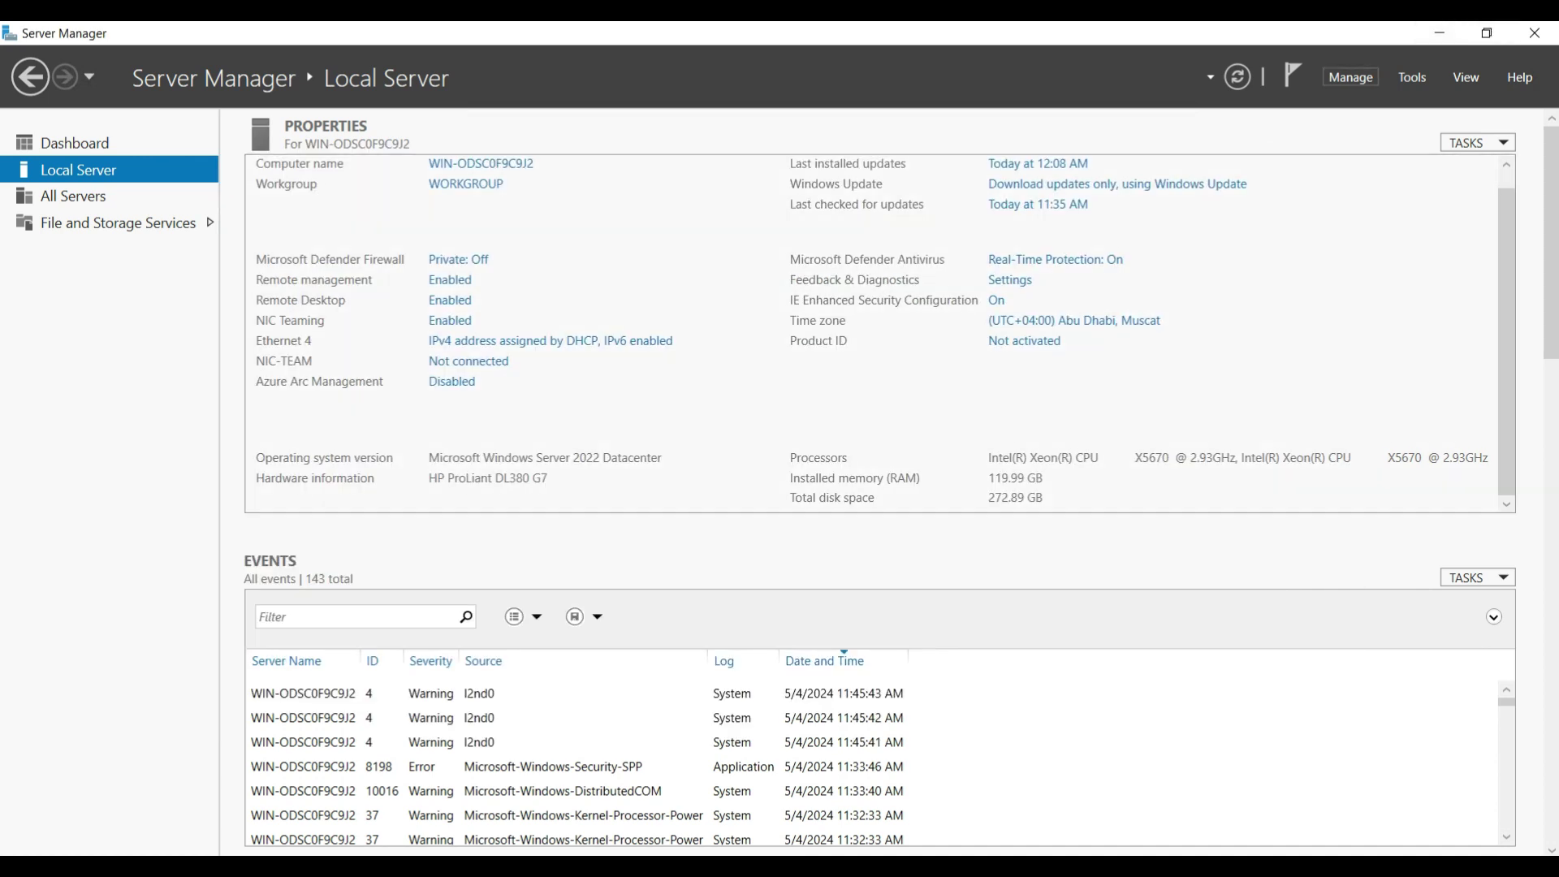
Start the Add Roles and Features Wizard and continue with the role-based or feature-based installation to server selection.
{"action": "left_click", "coordinate": [1351, 77]}
{"action": "left_click", "coordinate": [1381, 103]}
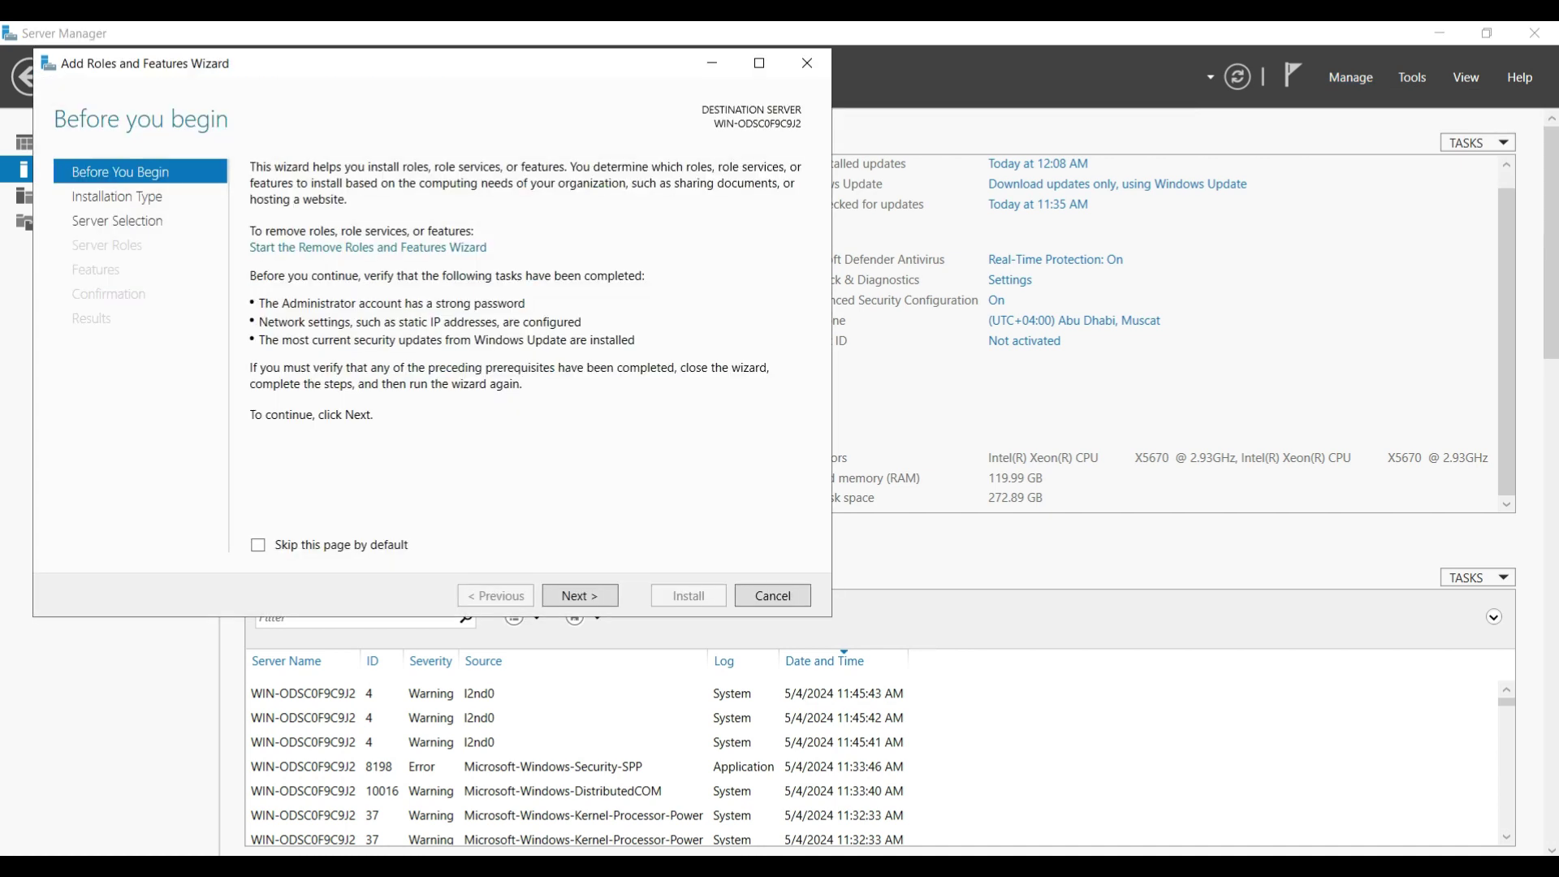
{"action": "left_click", "coordinate": [579, 595]}
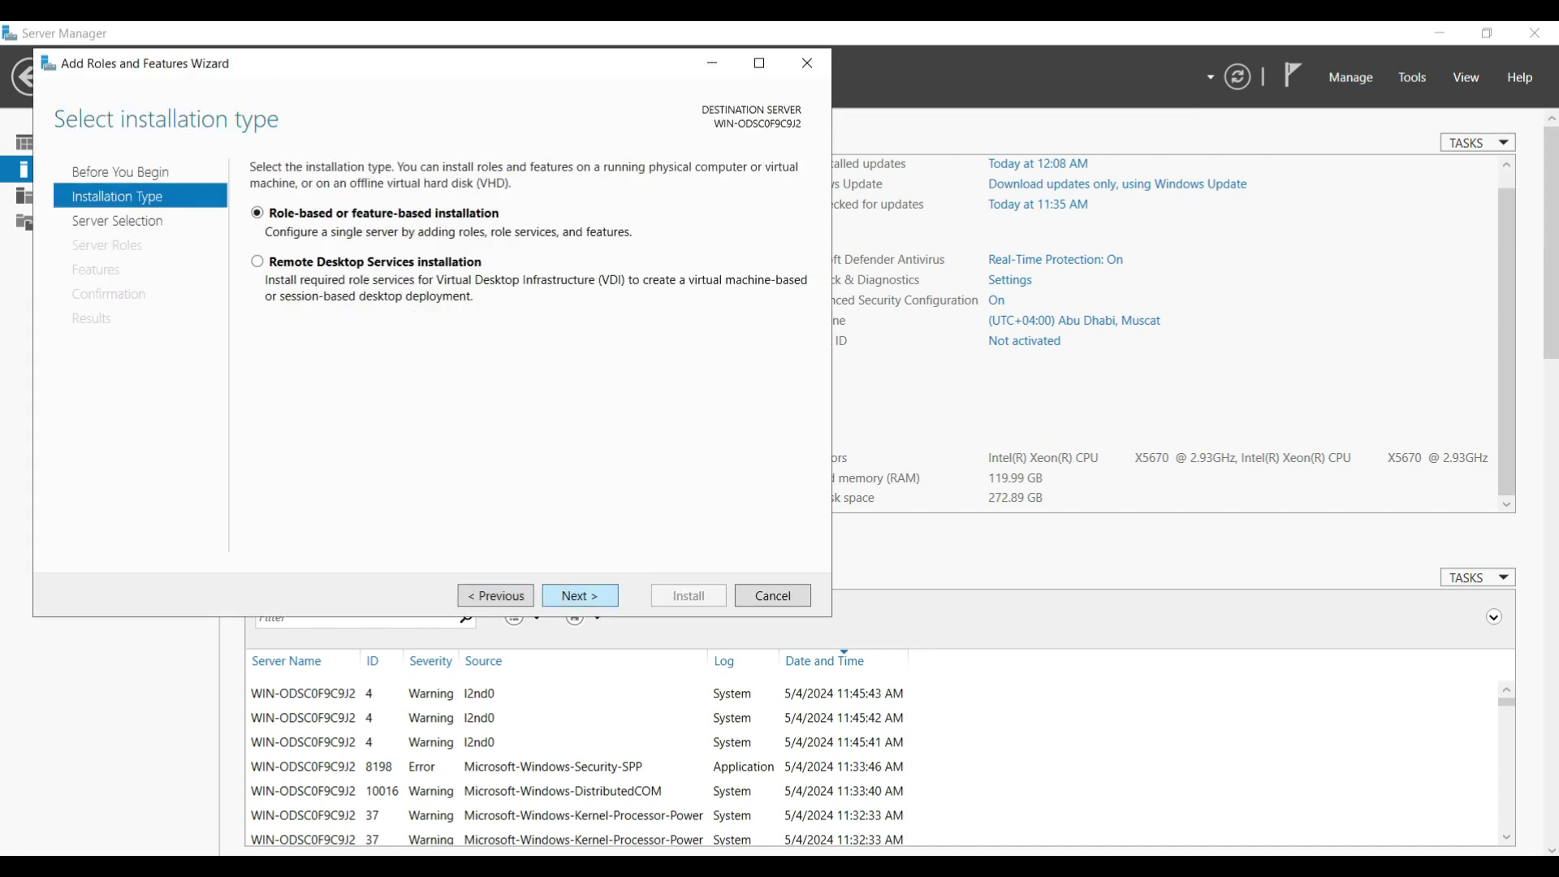
{"action": "key", "text": "Return"}
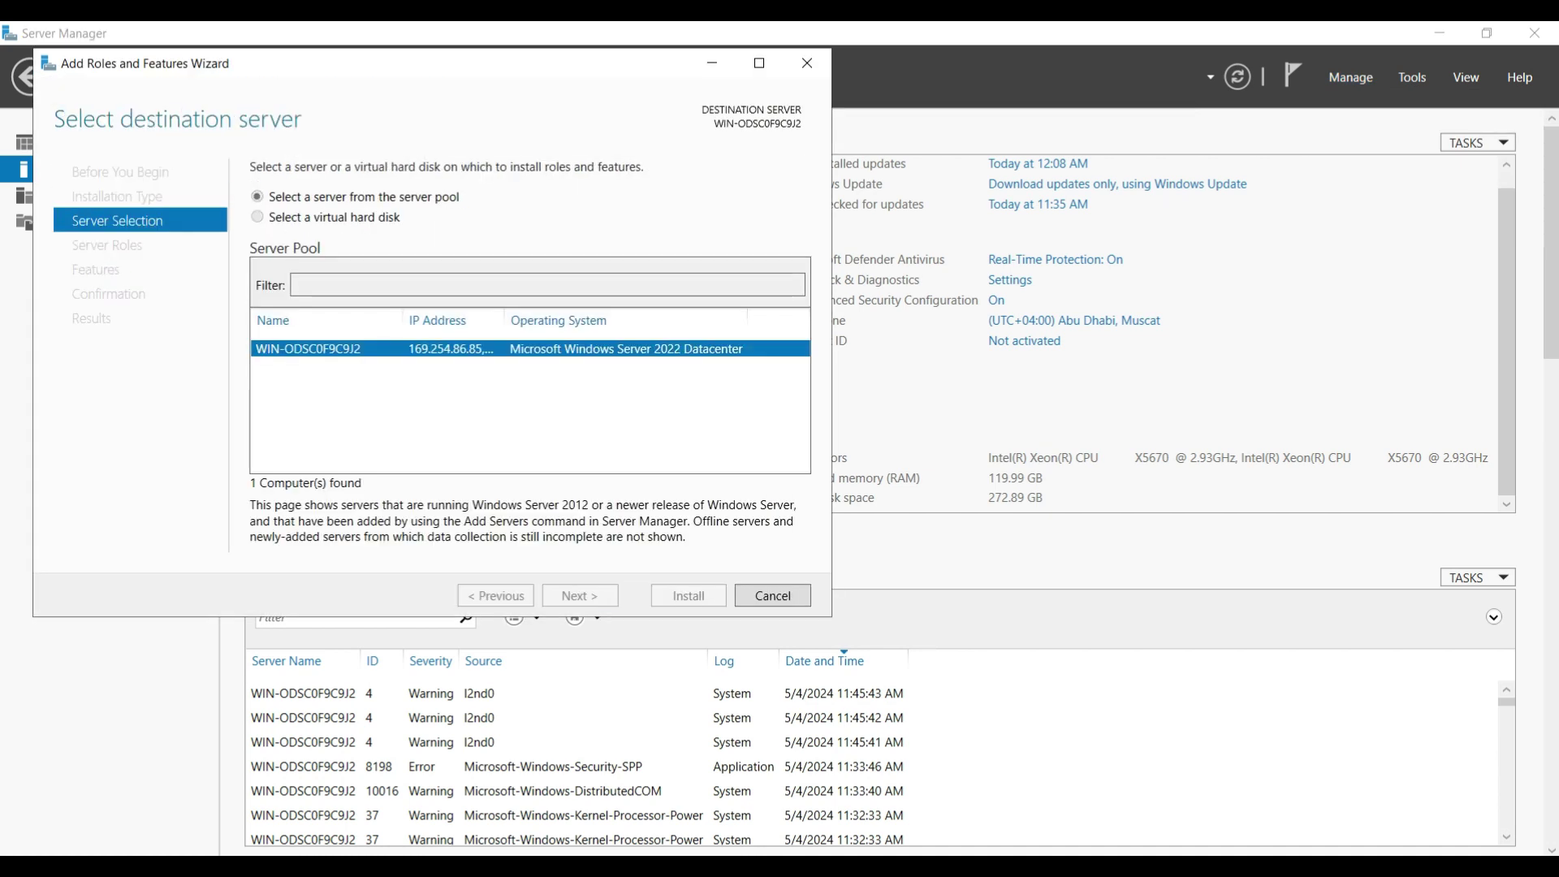
Keep the selected destination server, add the Hyper-V role with its management tools, and continue to feature selection.
{"action": "key", "text": "Return"}
{"action": "left_click", "coordinate": [279, 407]}
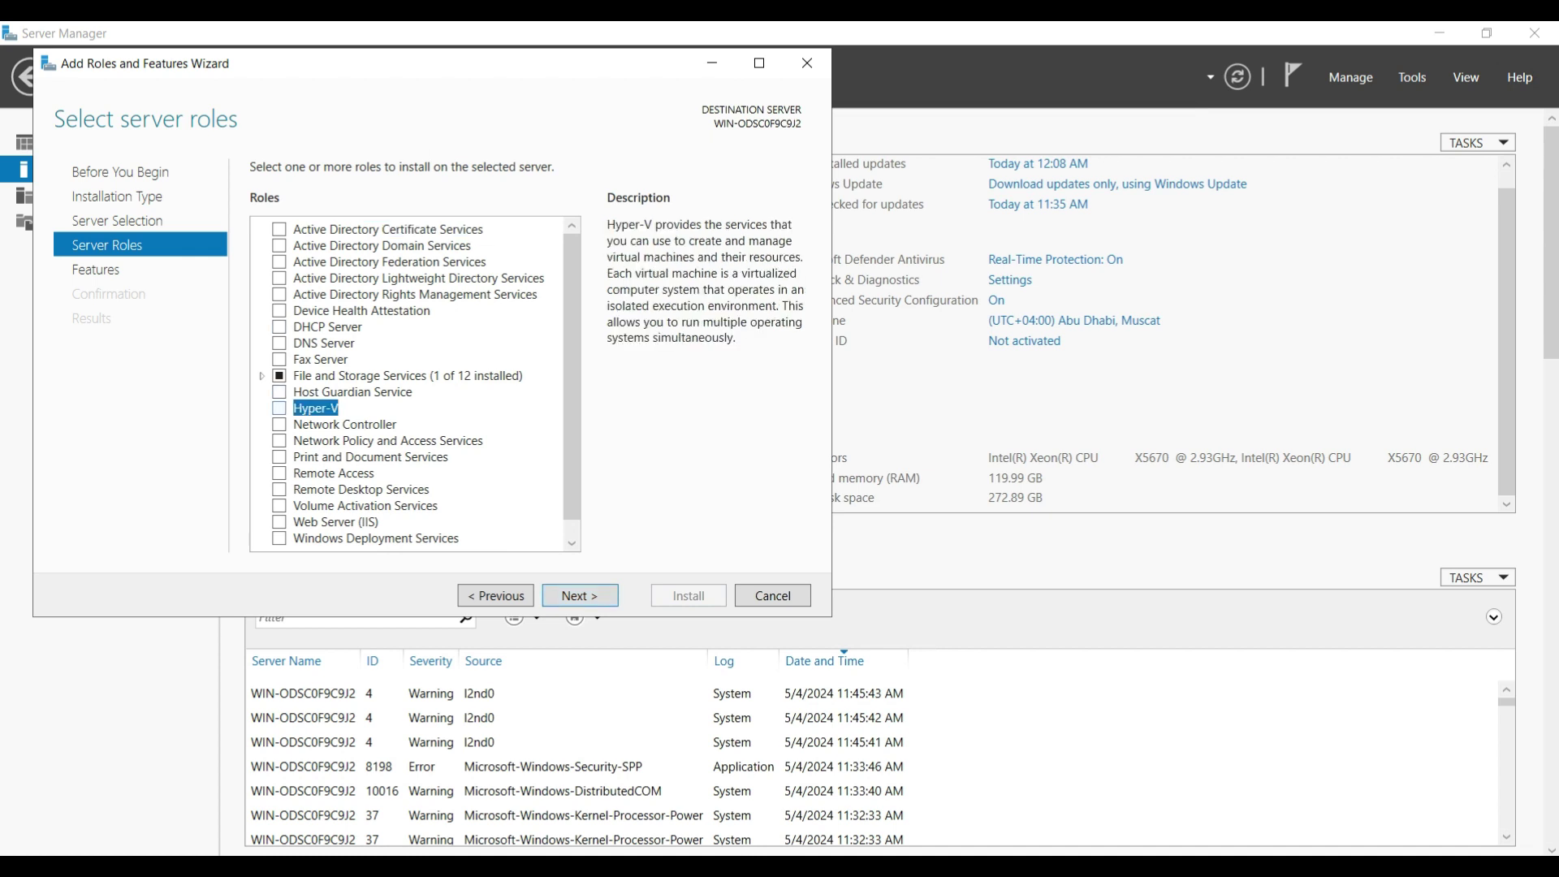
{"action": "key", "text": "Escape"}
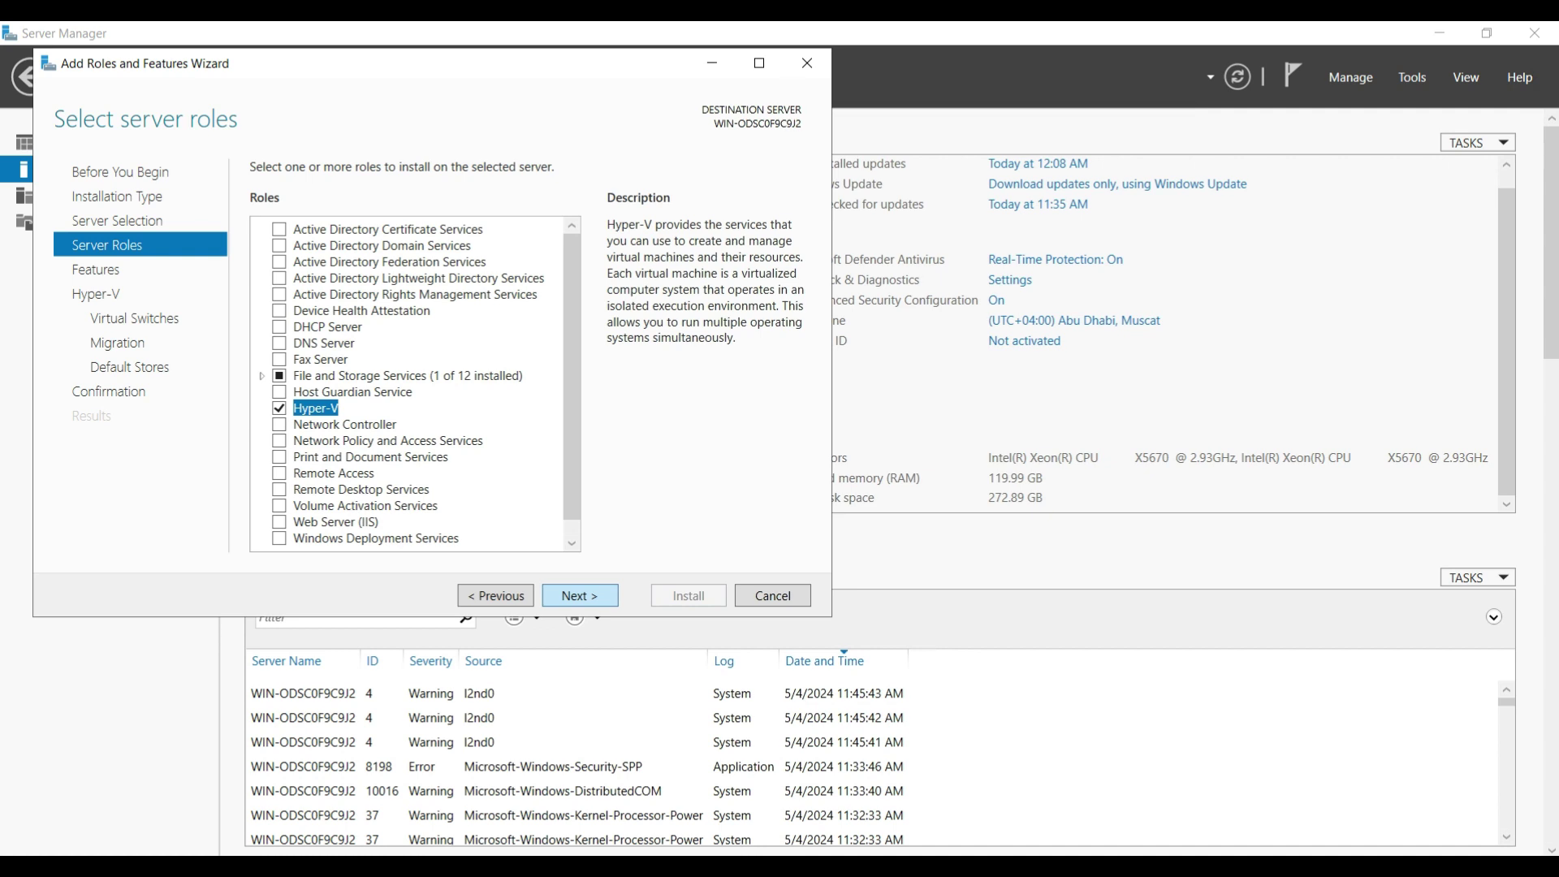
{"action": "left_click", "coordinate": [580, 595]}
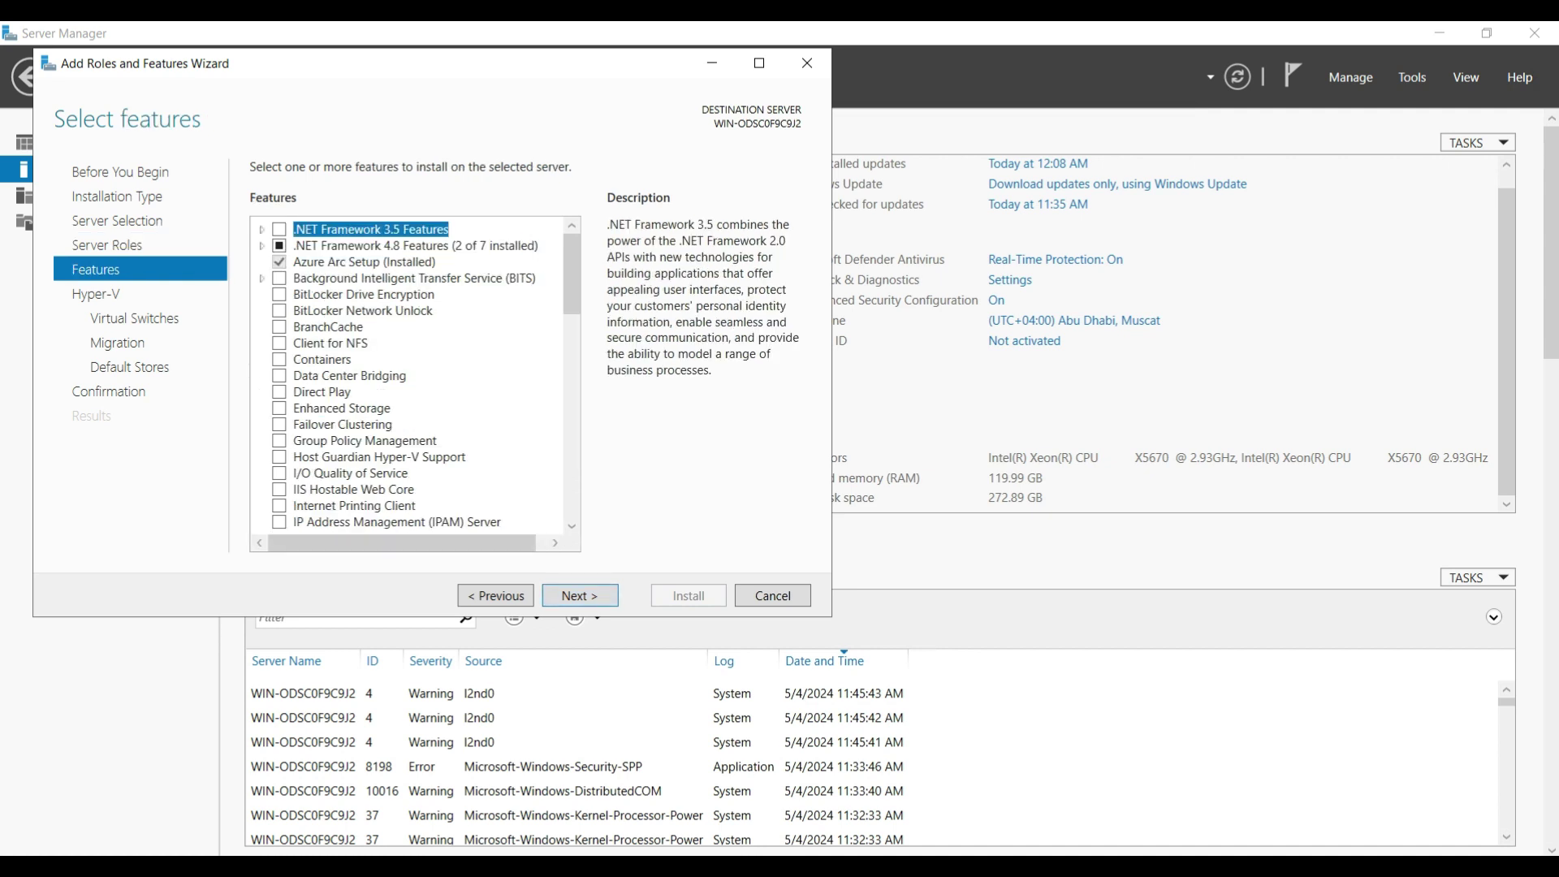
Continue past the features, Hyper-V and virtual switches pages without selecting any additional feature or network adapter.
{"action": "left_click", "coordinate": [580, 595]}
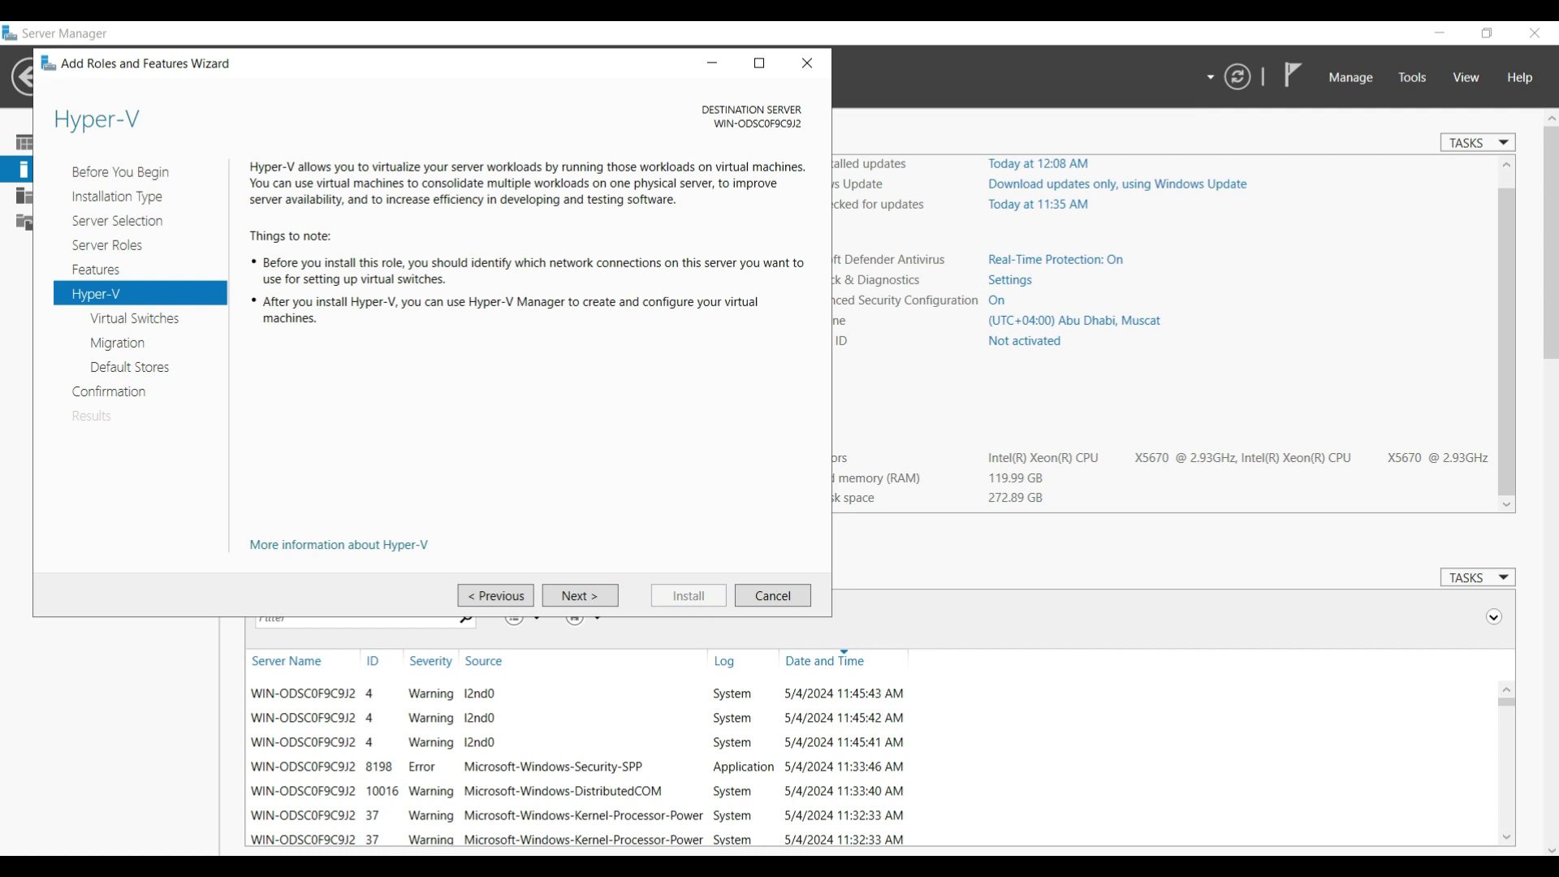
{"action": "left_click", "coordinate": [580, 595]}
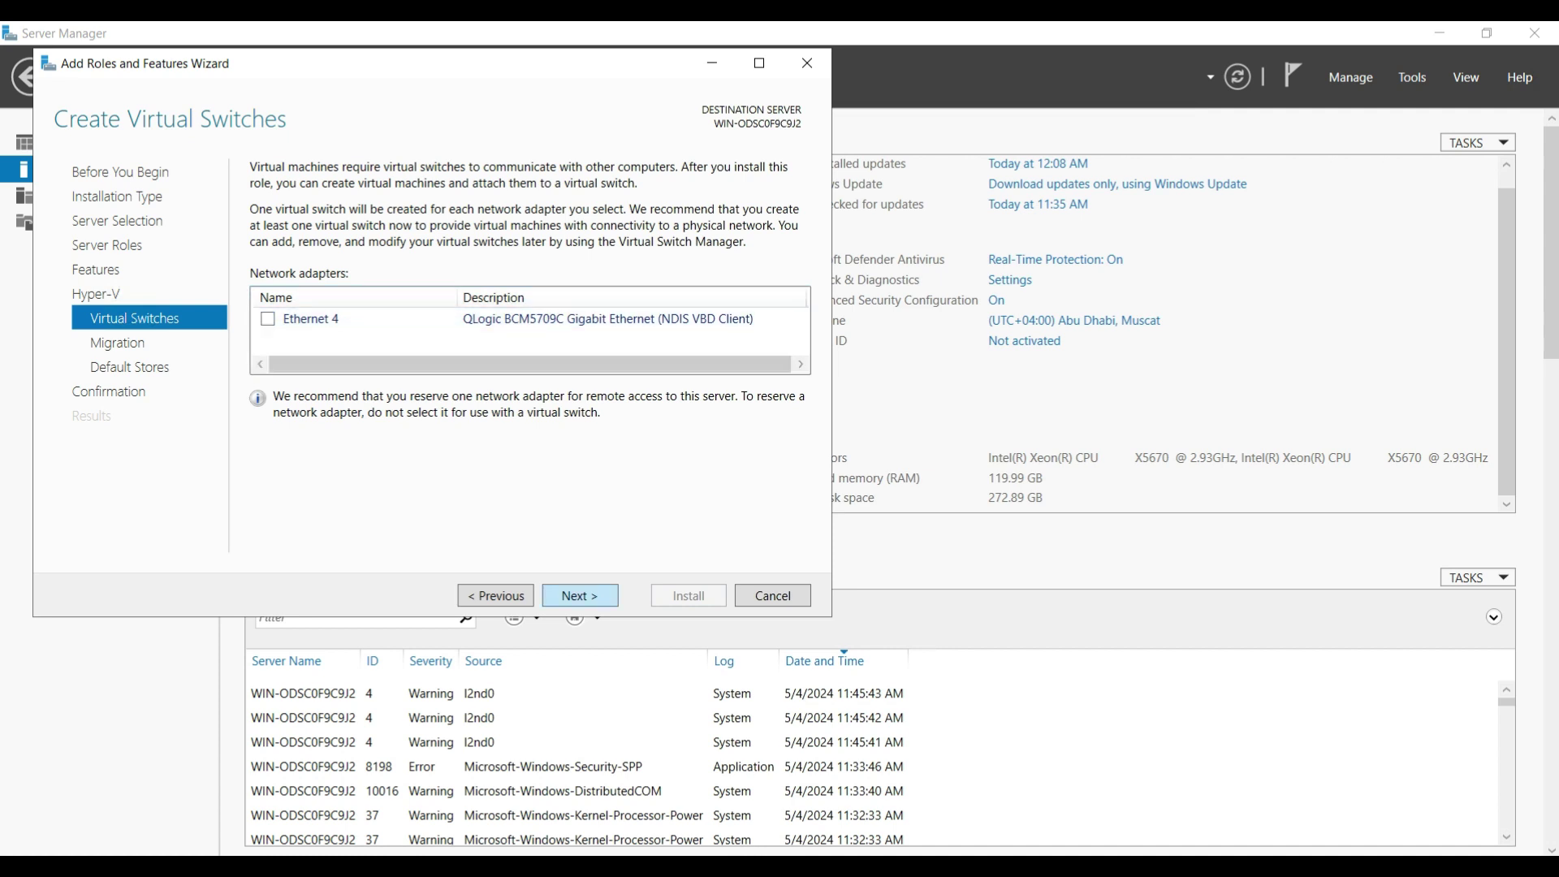
{"action": "left_click", "coordinate": [579, 595]}
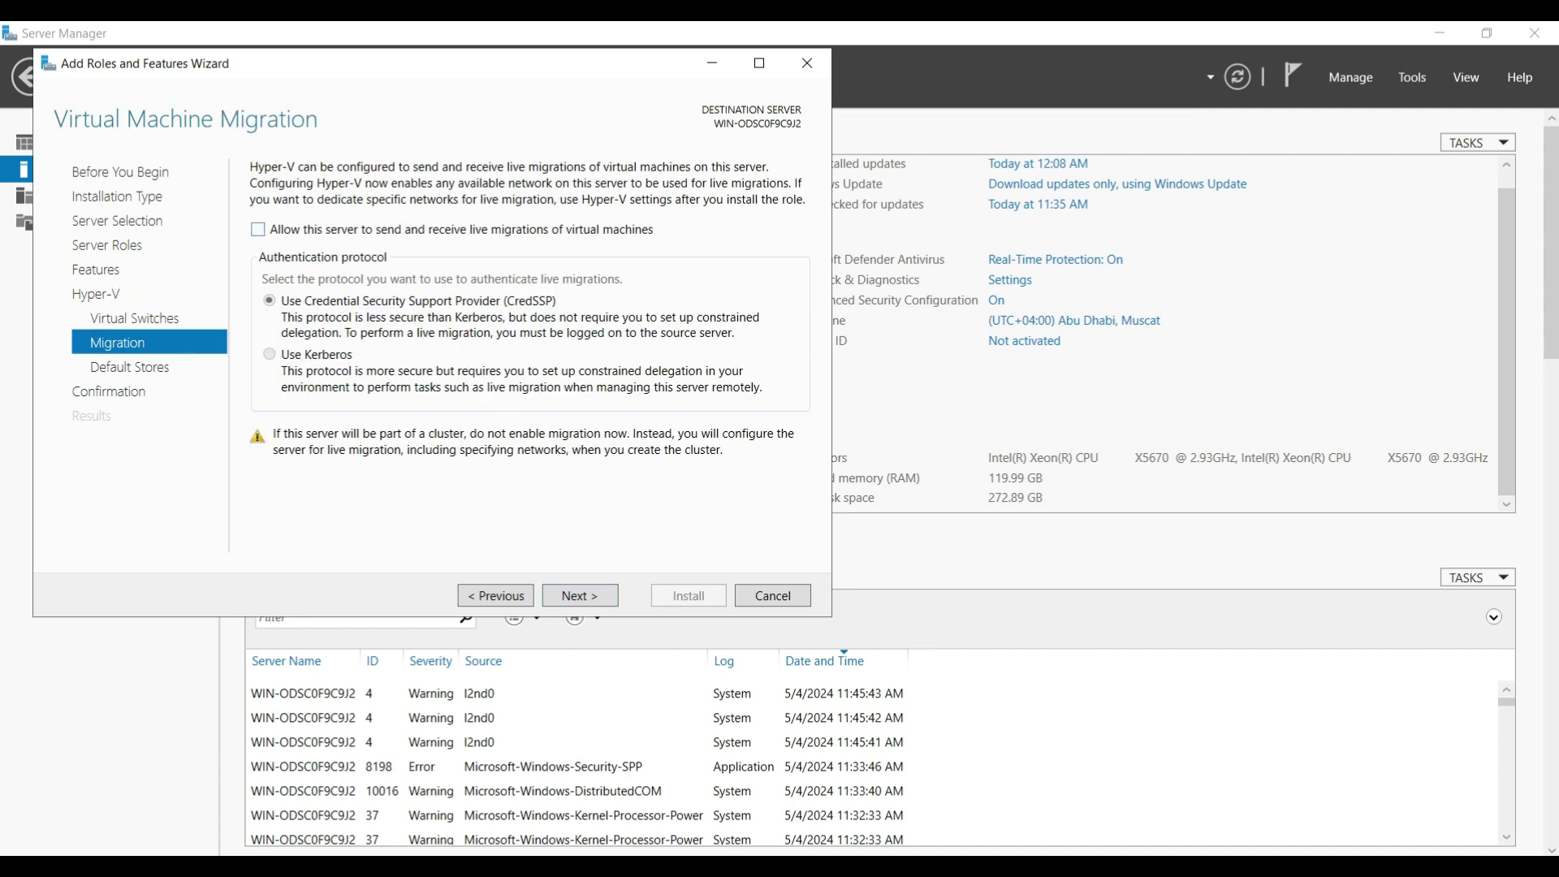
Allow the server to send and receive live migrations using CredSSP, and keep the default store locations.
{"action": "left_click", "coordinate": [258, 229]}
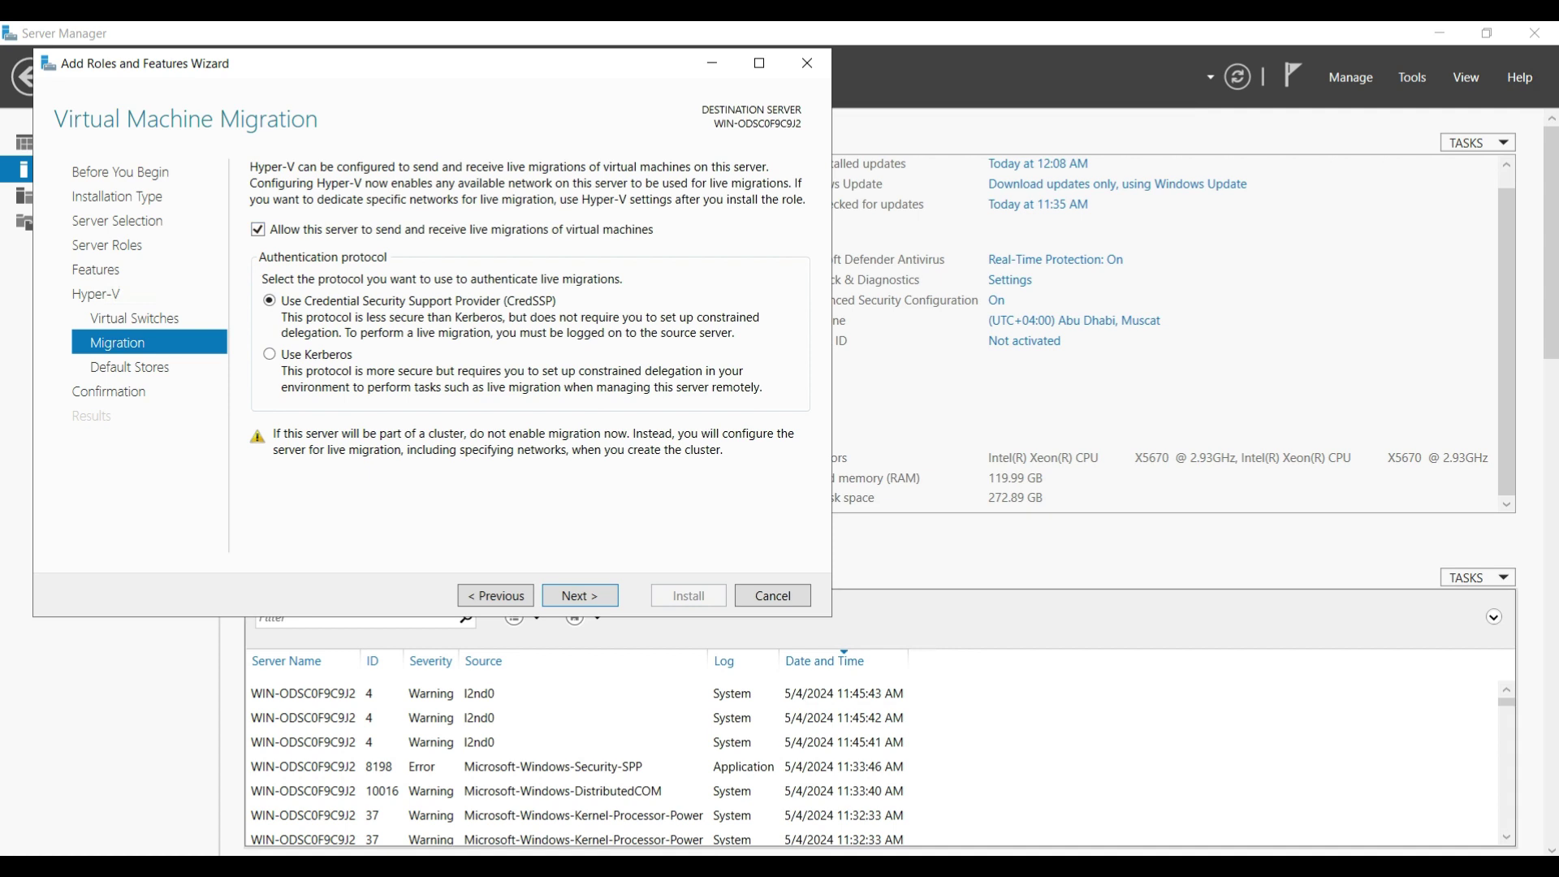
{"action": "key", "text": "Return"}
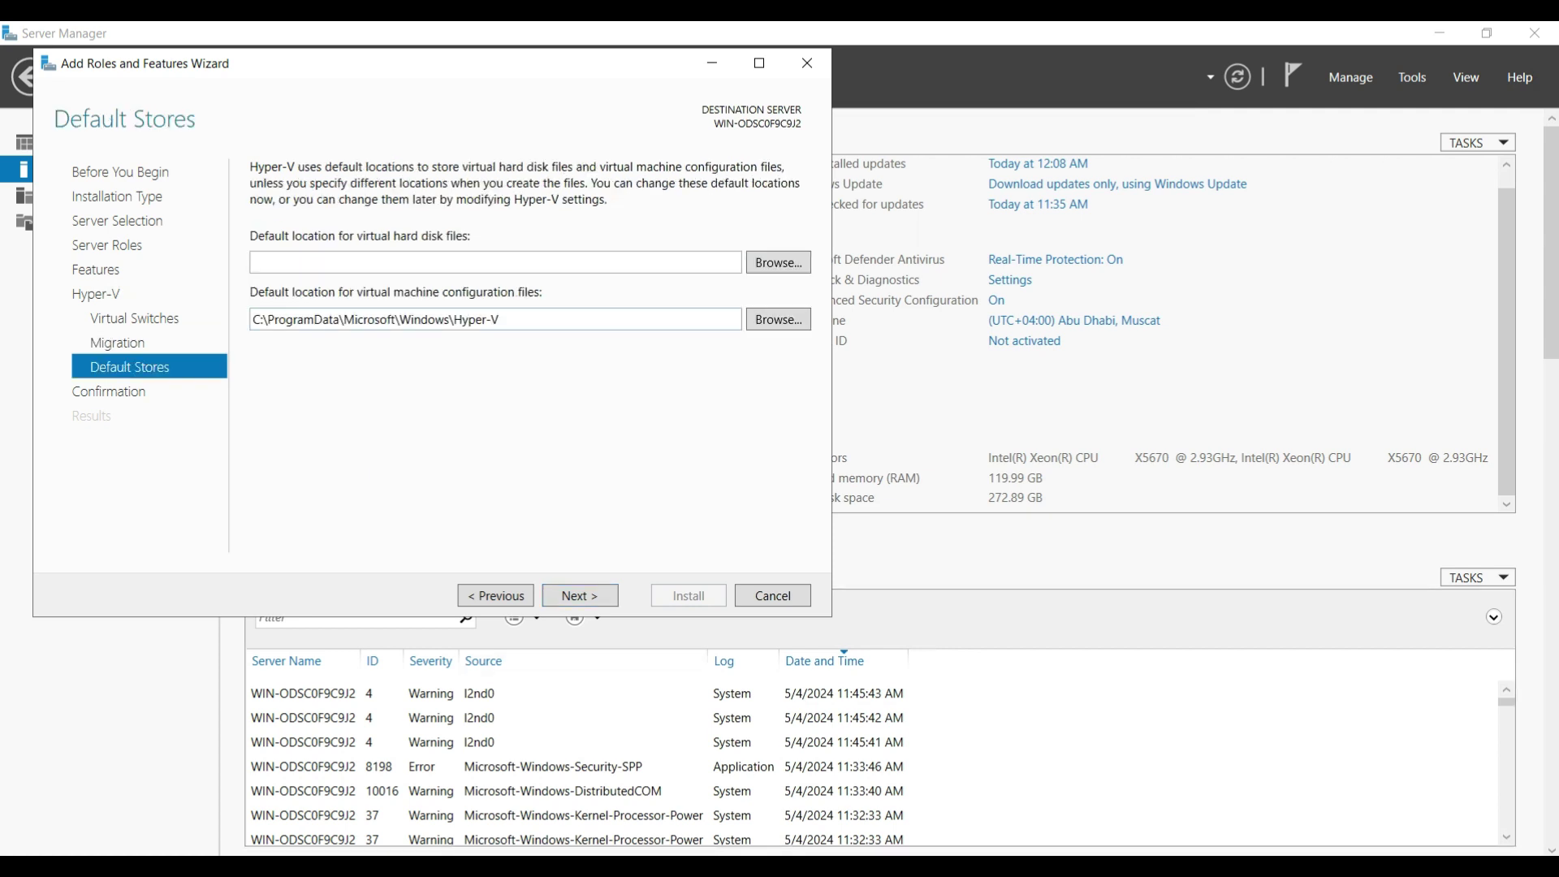
{"action": "key", "text": "Return"}
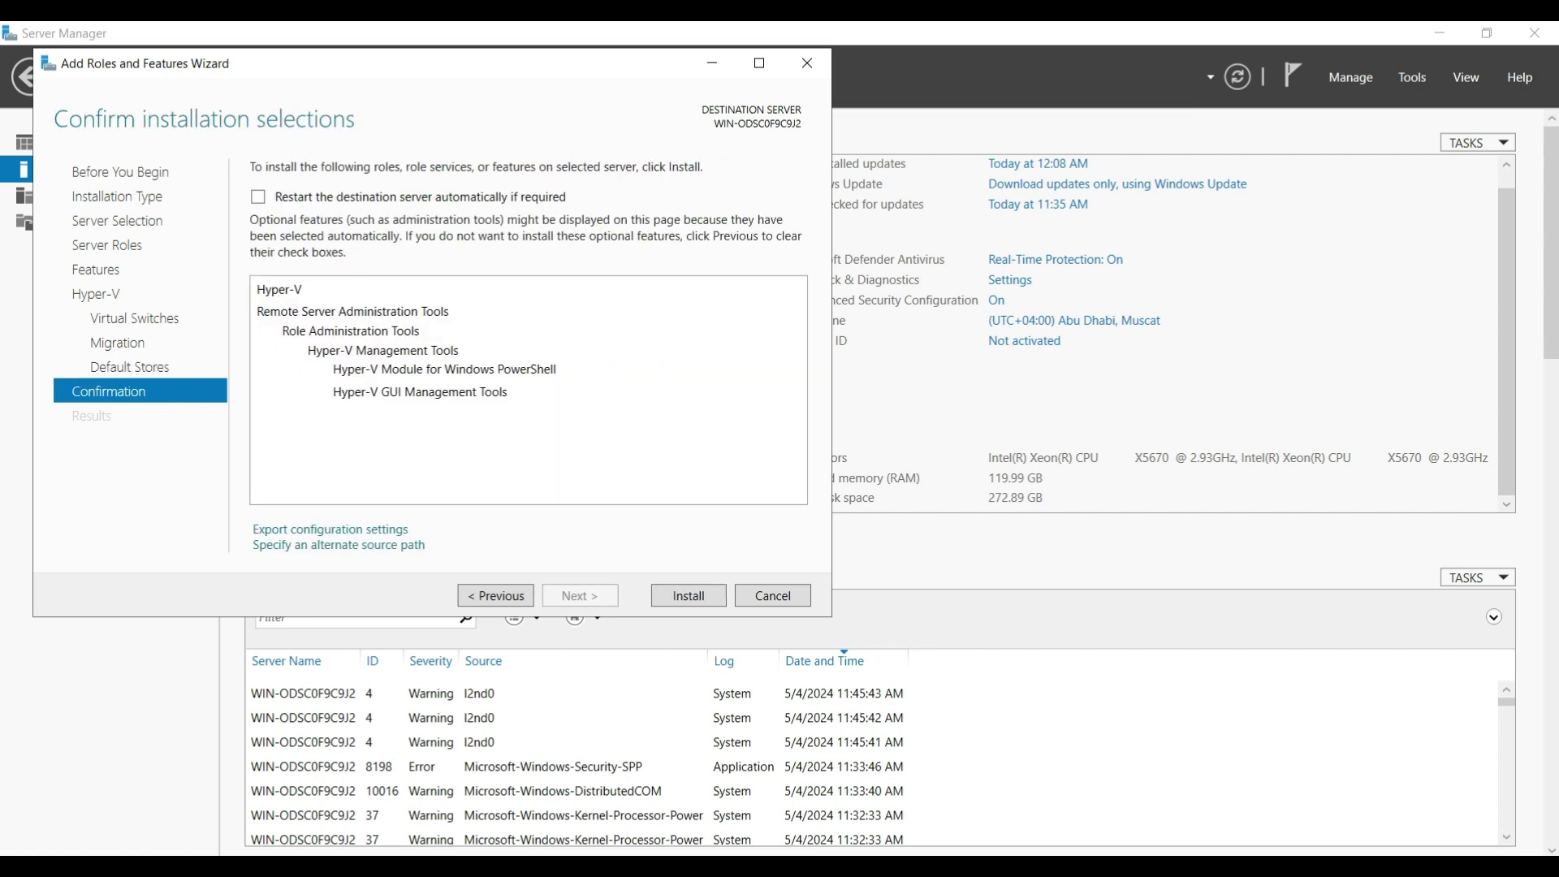
Allow the destination server to restart automatically if required and install the Hyper-V role.
{"action": "left_click", "coordinate": [258, 197]}
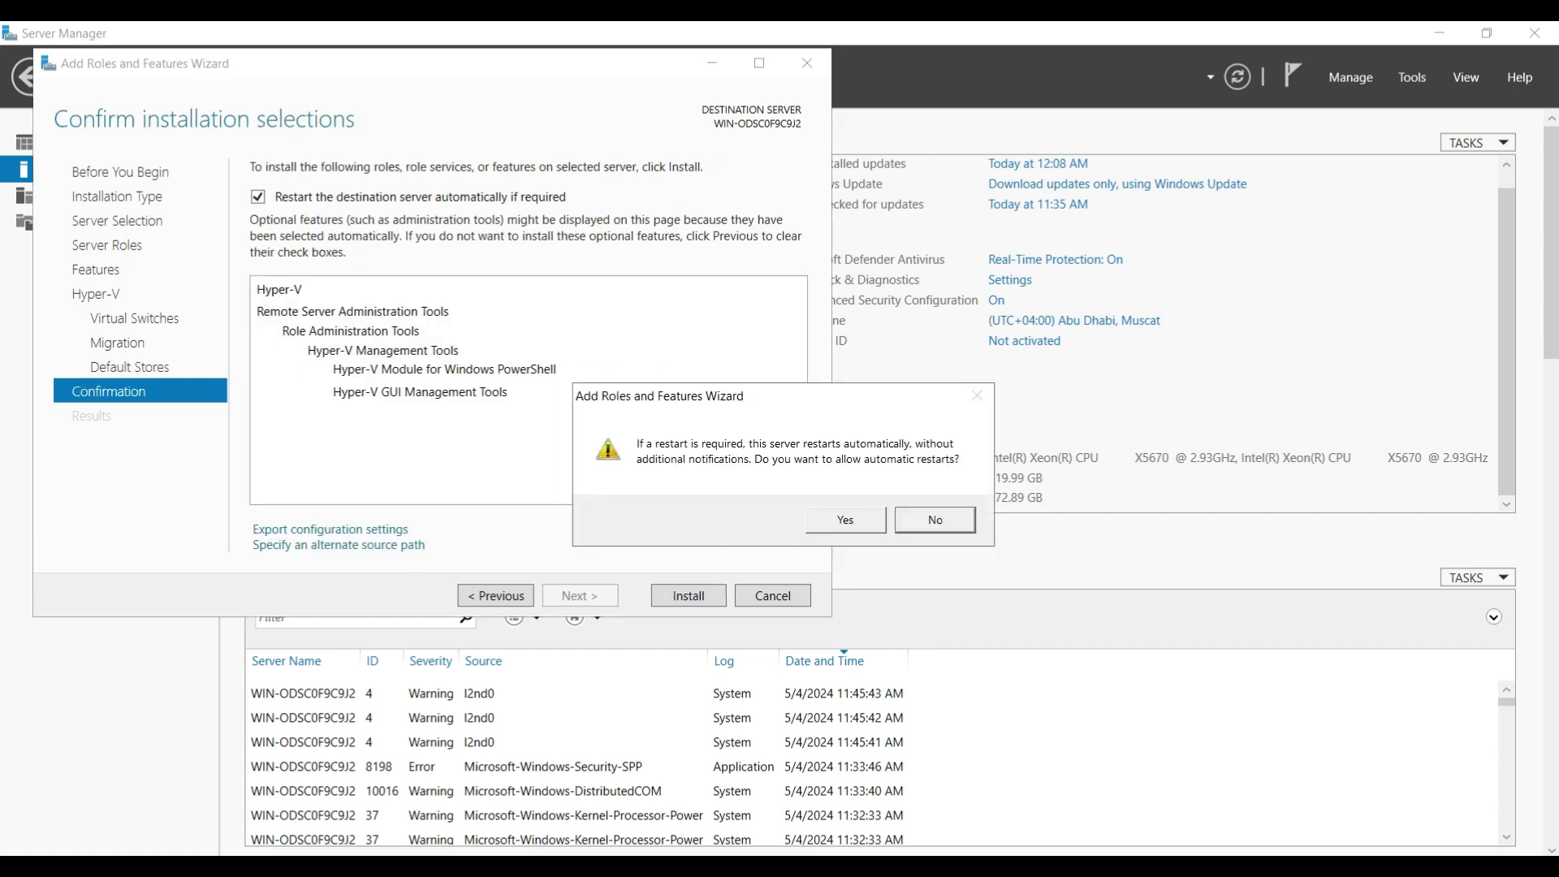
{"action": "key", "text": "Left"}
{"action": "key", "text": "Return"}
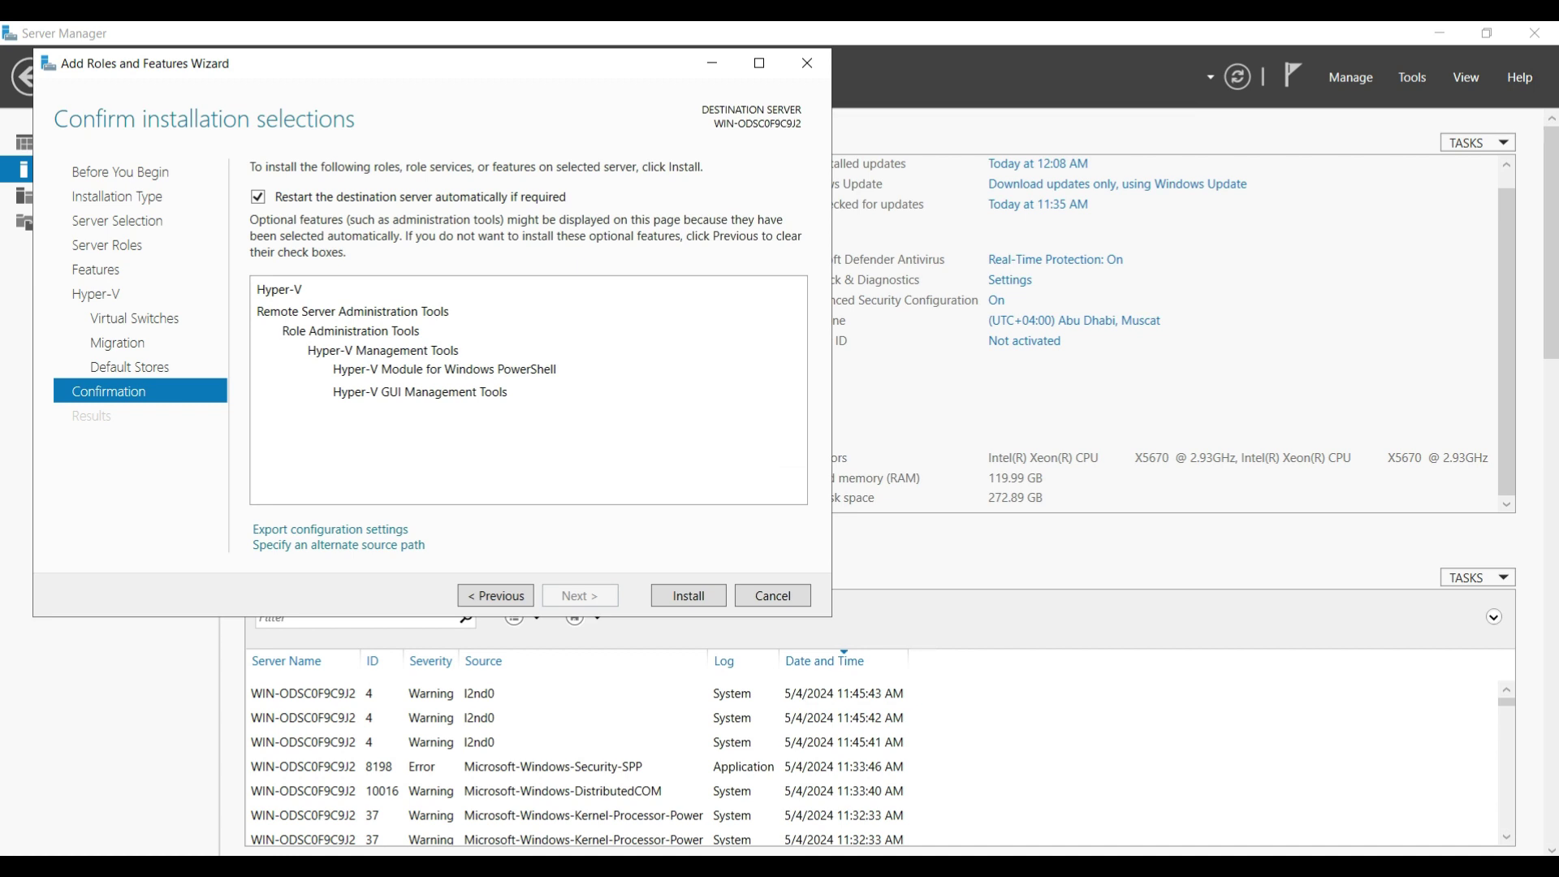
{"action": "key", "text": "Return"}
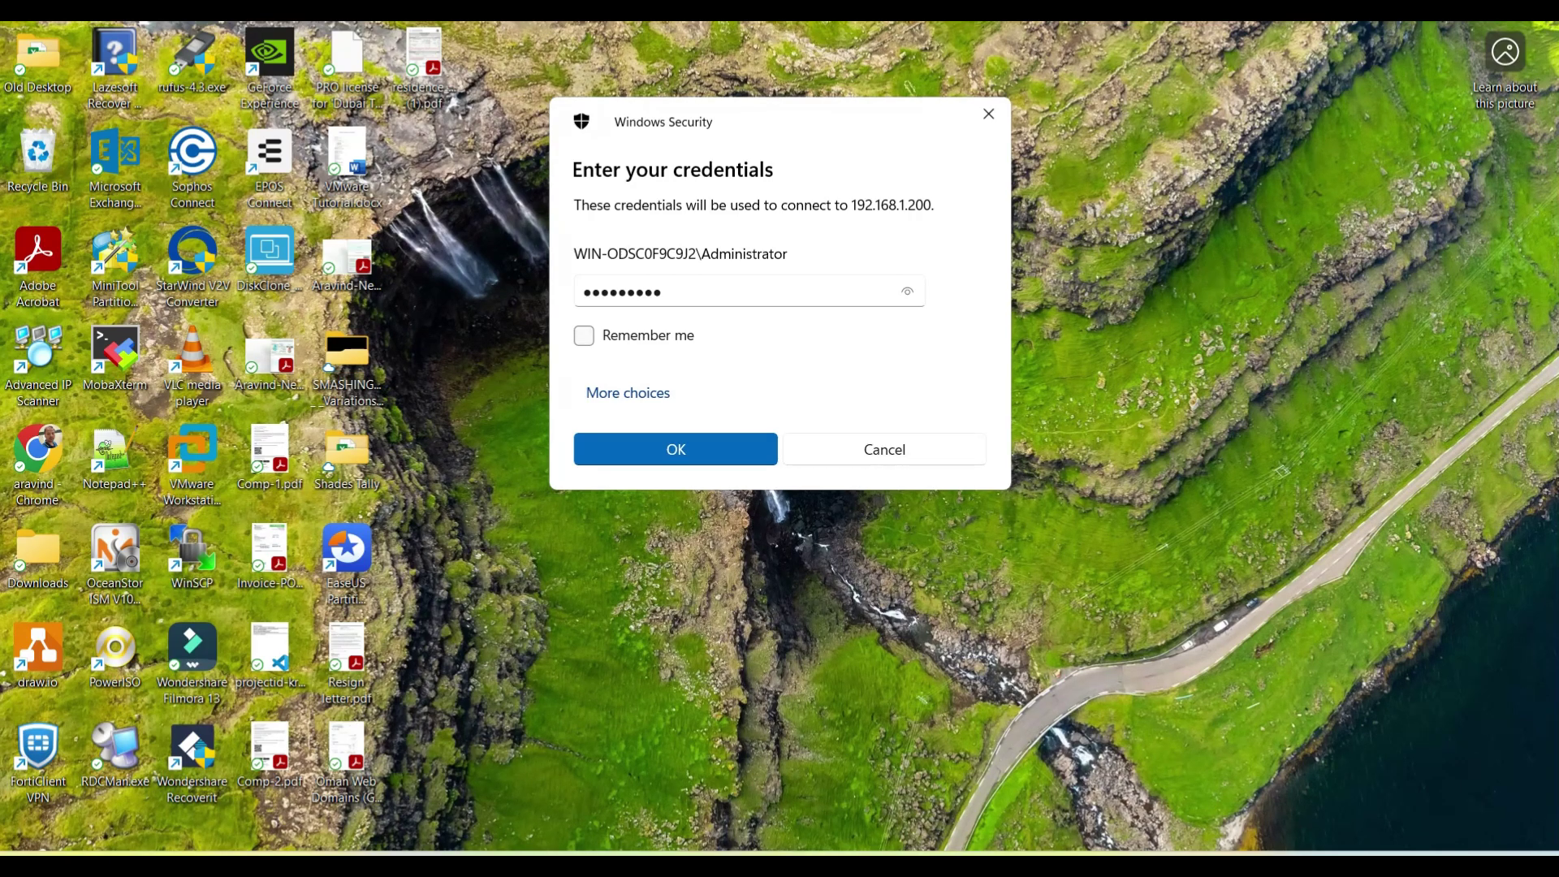
Reconnect to 192.168.1.200 over Remote Desktop with the Administrator credentials and accept the untrusted certificate.
{"action": "left_click", "coordinate": [675, 449]}
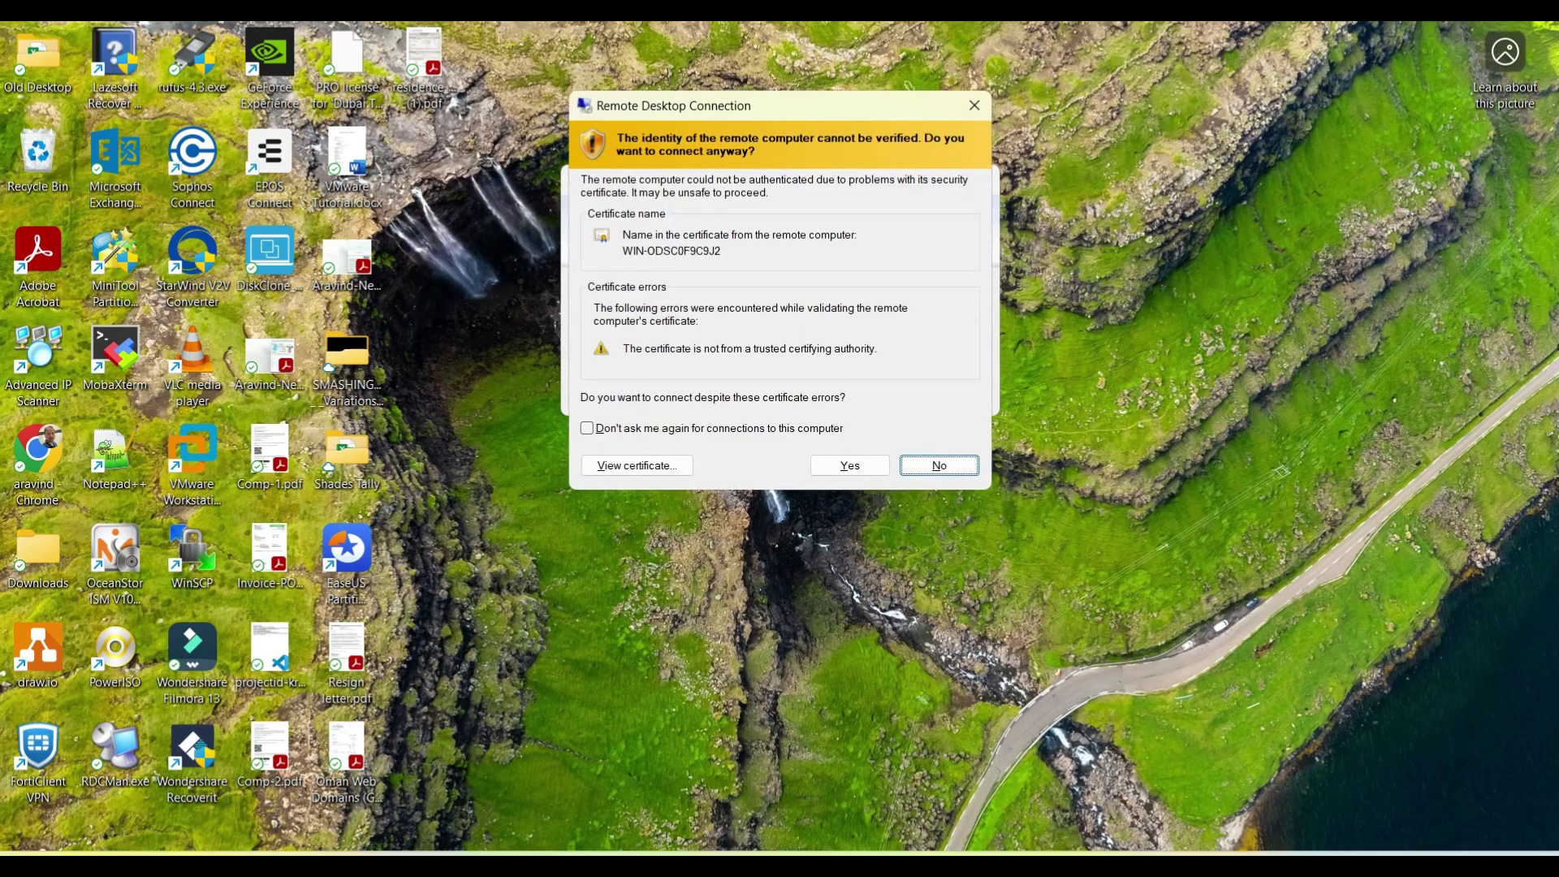
{"action": "left_click", "coordinate": [849, 466]}
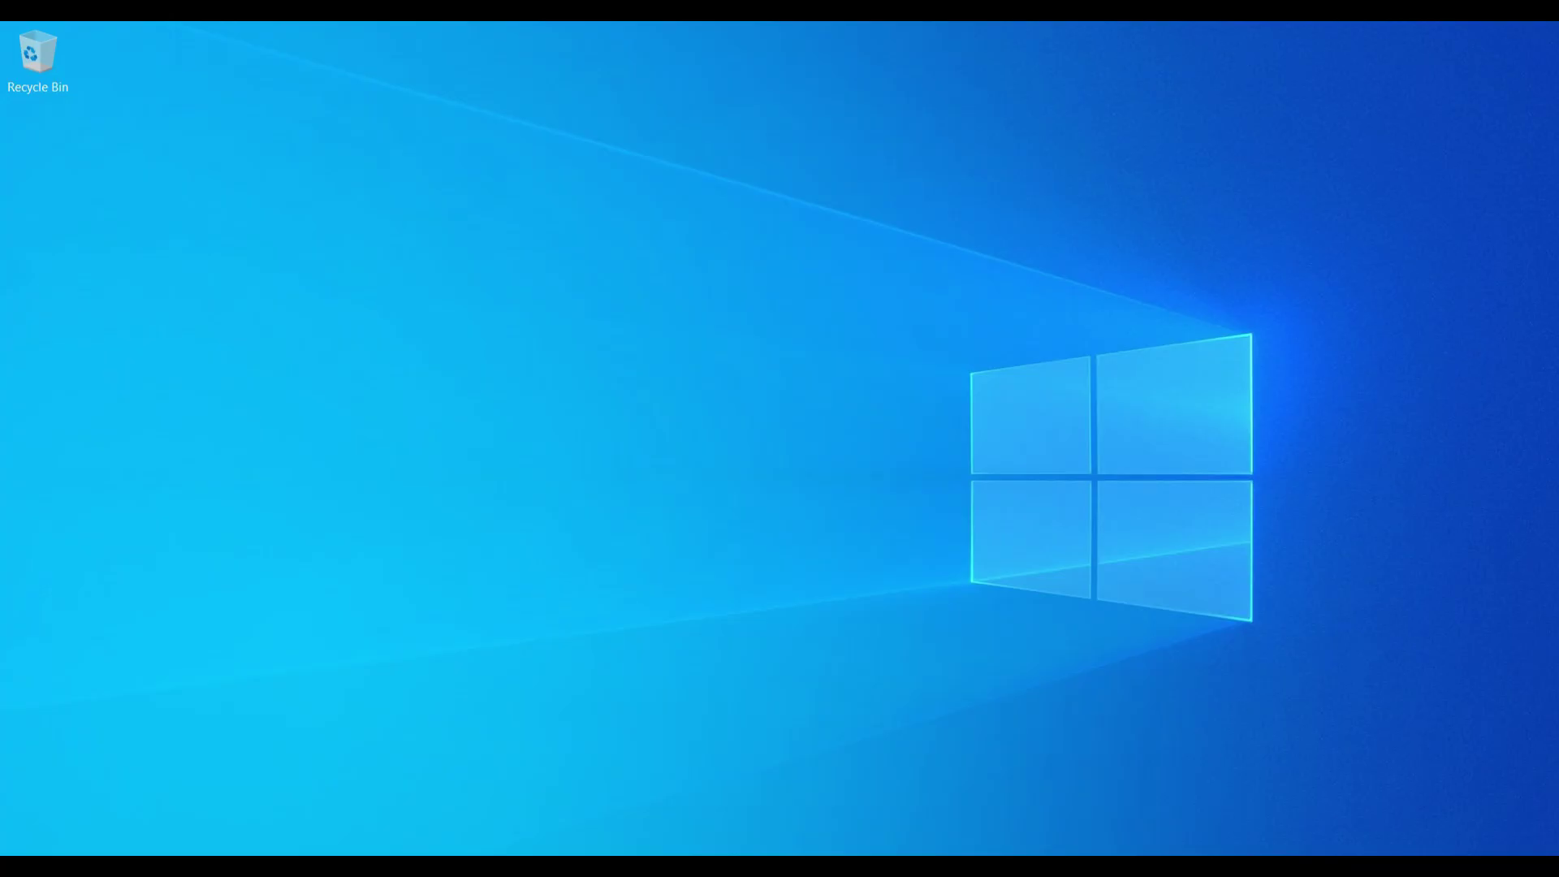
Search for Hyper-V on the restarted server and open Hyper-V Manager.
{"action": "key", "text": "super"}
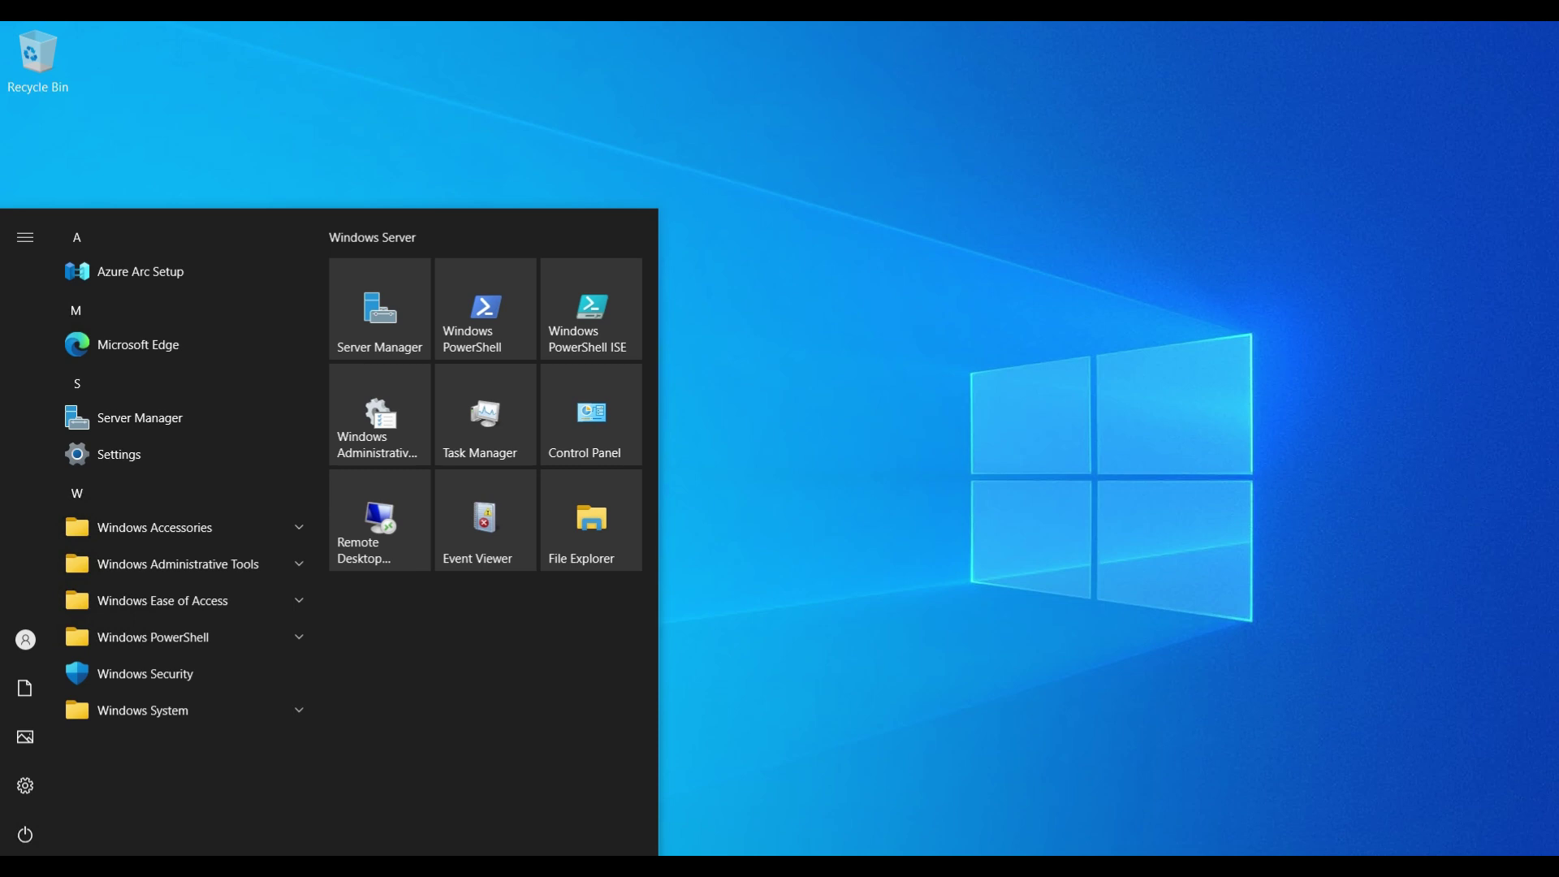
{"action": "left_click", "coordinate": [20, 865]}
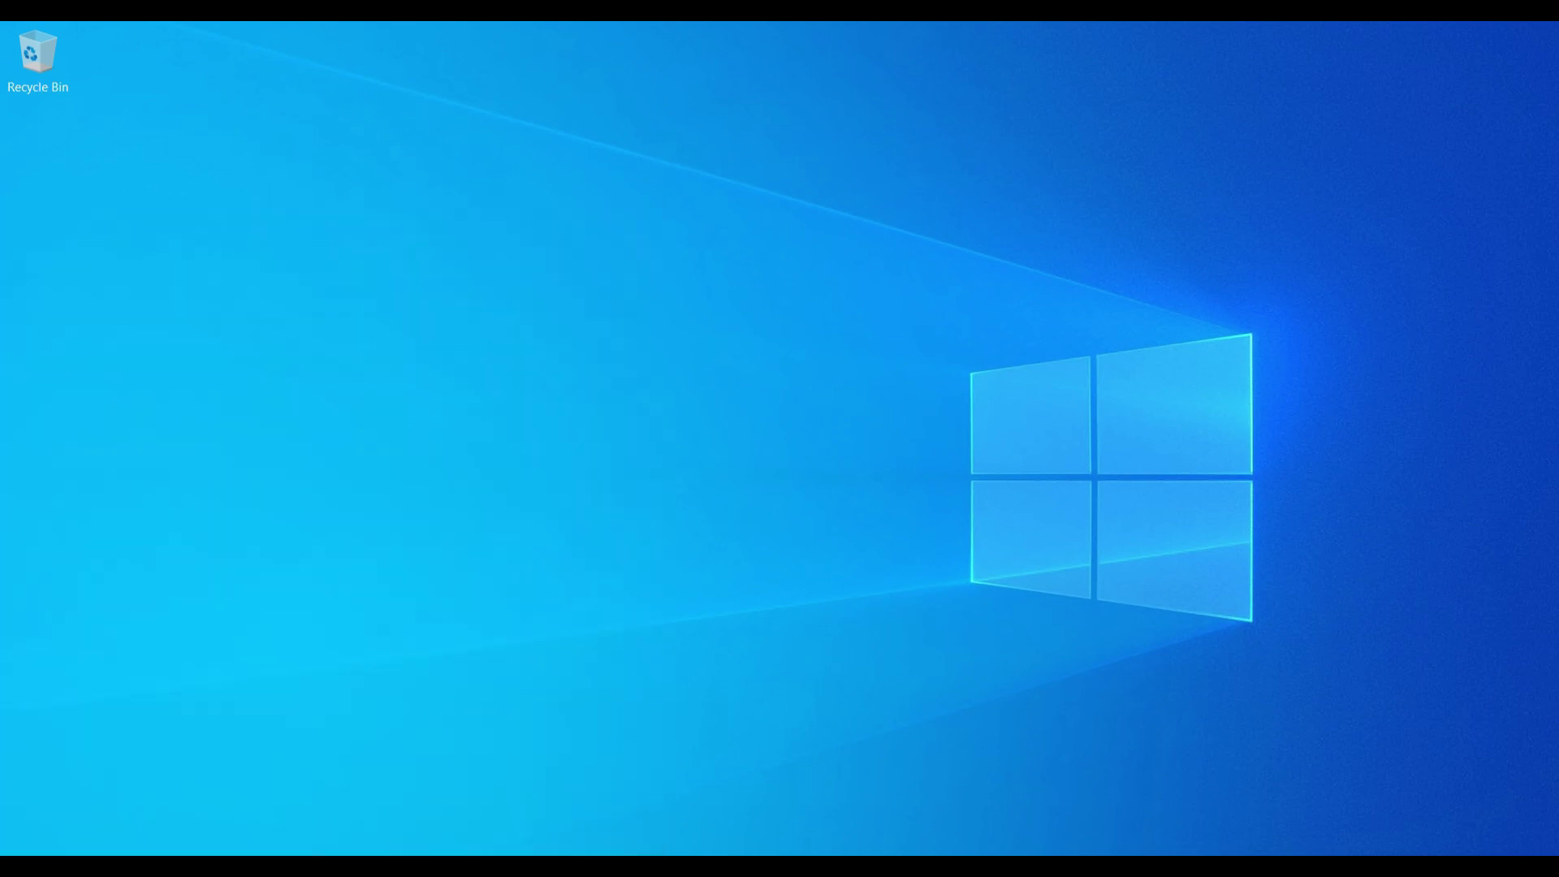
{"action": "key", "text": "super"}
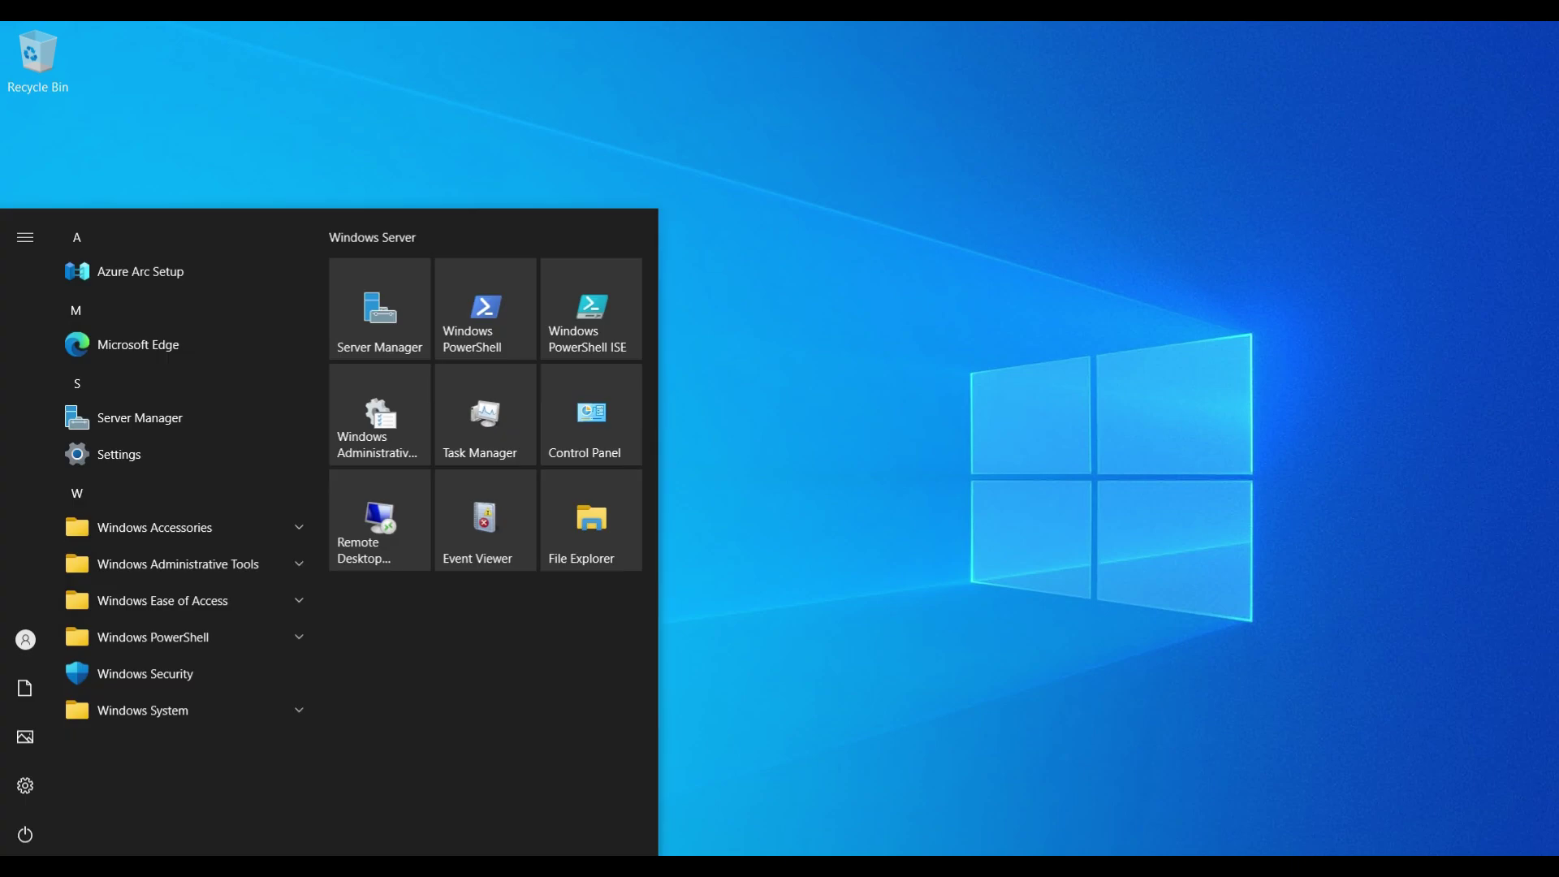
{"action": "type", "text": "hyper"}
{"action": "key", "text": "Return"}
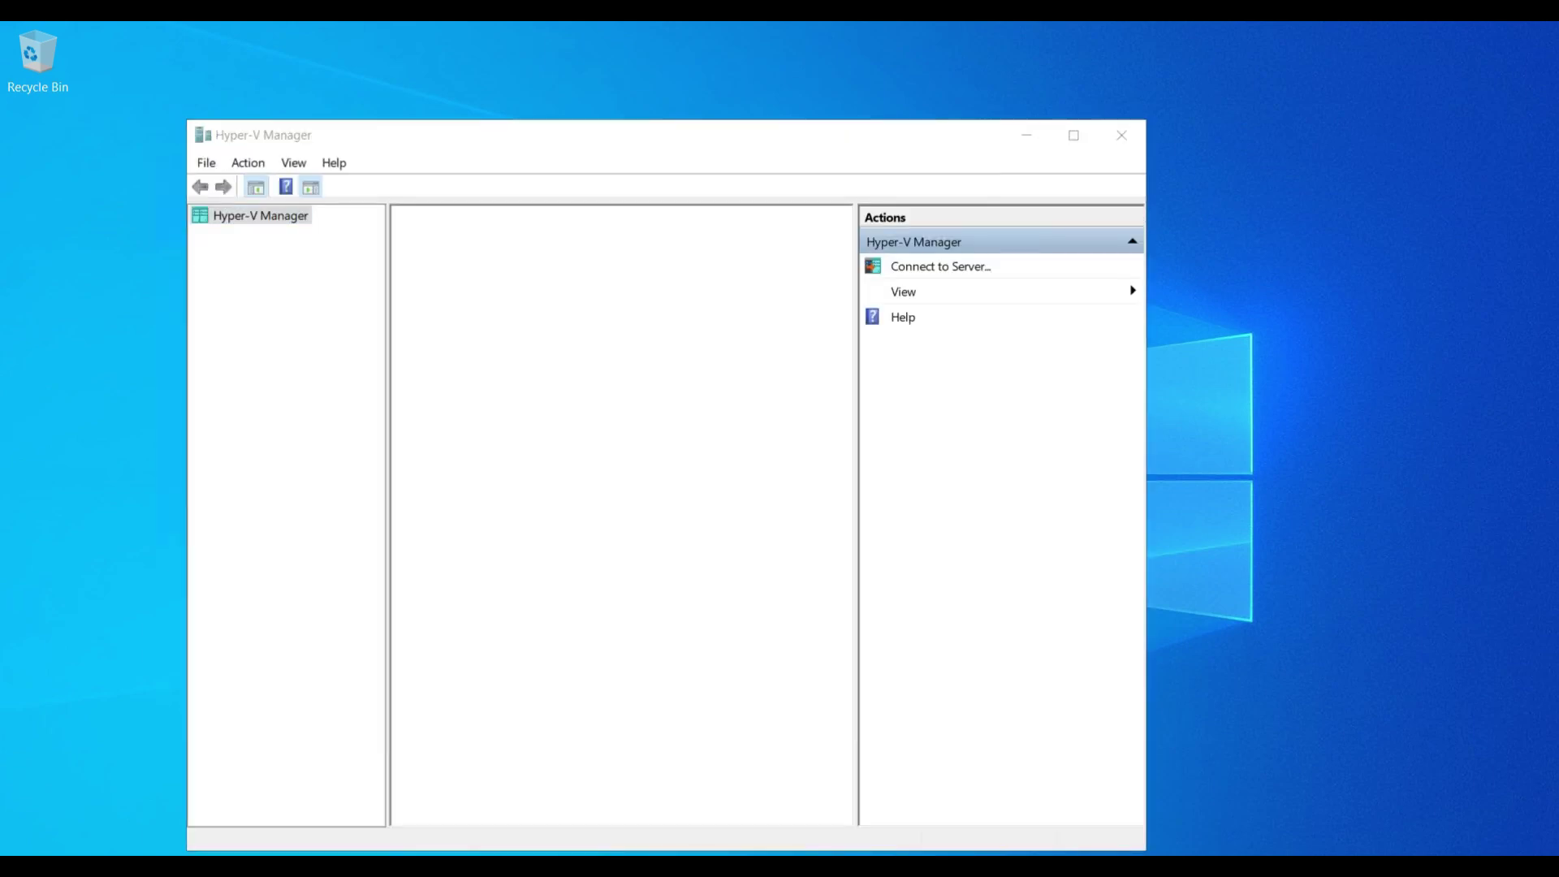
Open Notepad, paste New-VMSwitch -Name "LAN" -NetAdapterName "LINK-AGGREGATION" -AllowNetLbfoTeams $true -AllowManagementOS $true, and minimize it.
{"action": "key", "text": "super+x"}
{"action": "key", "text": "Escape"}
{"action": "key", "text": "super+r"}
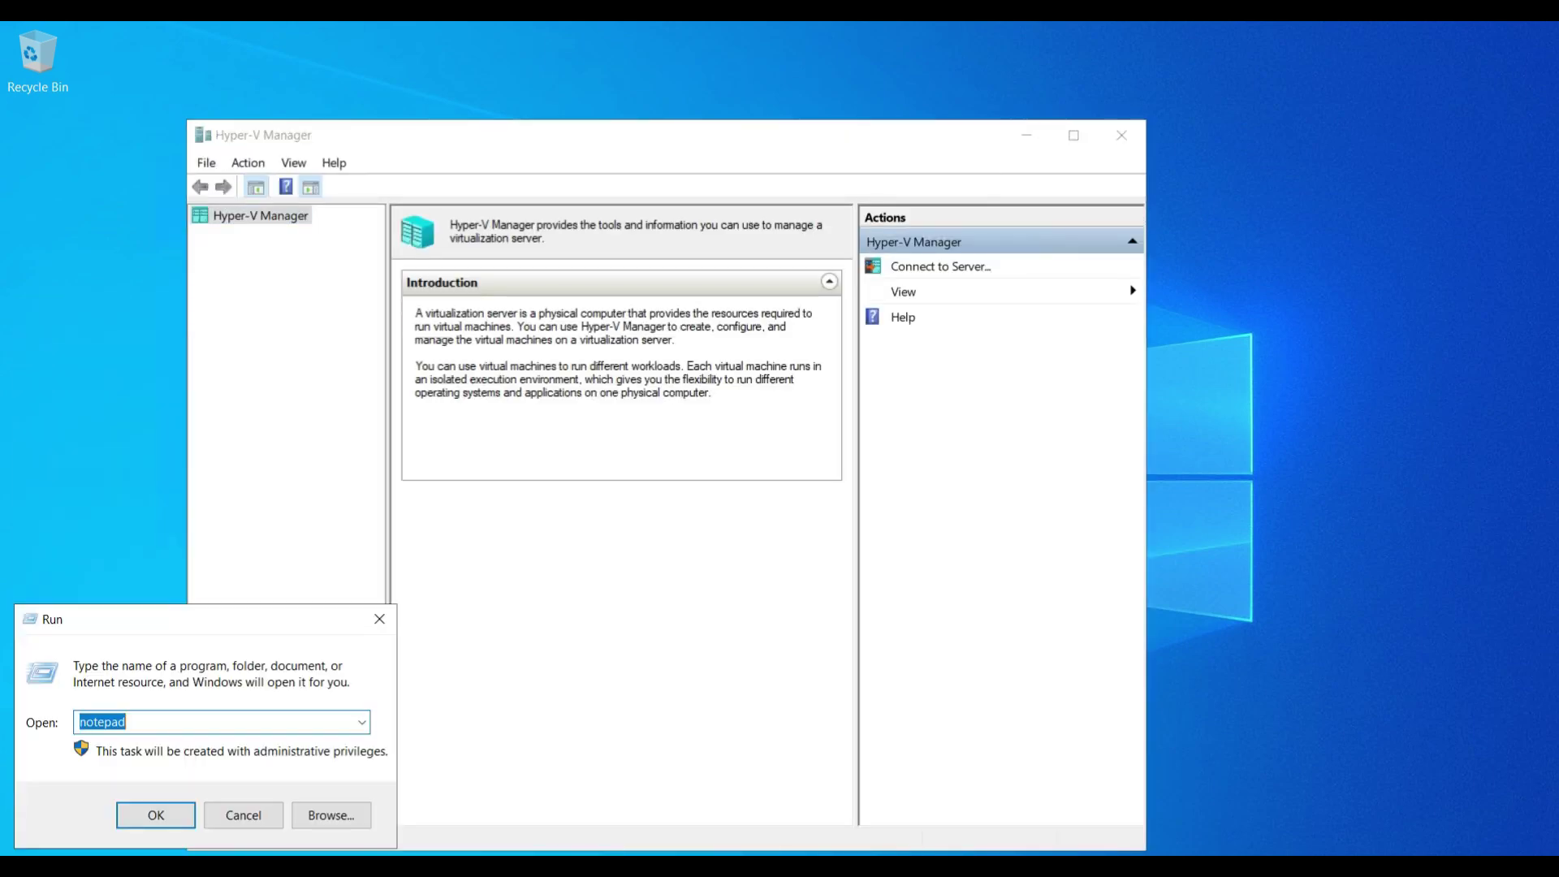
{"action": "type", "text": "notepad"}
{"action": "key", "text": "Return"}
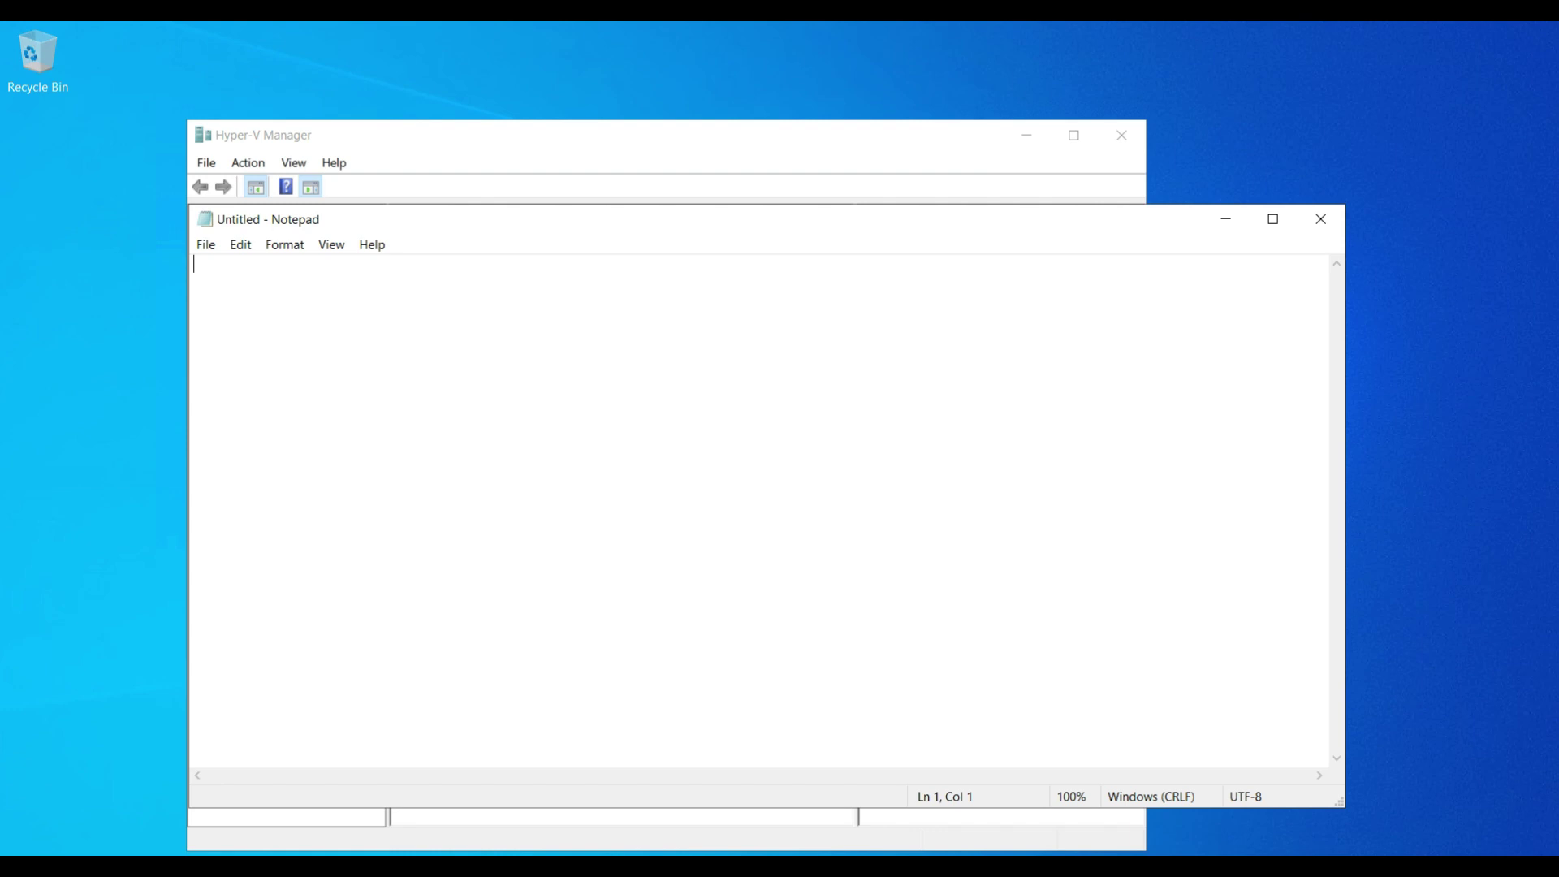
{"action": "key", "text": "ctrl+v"}
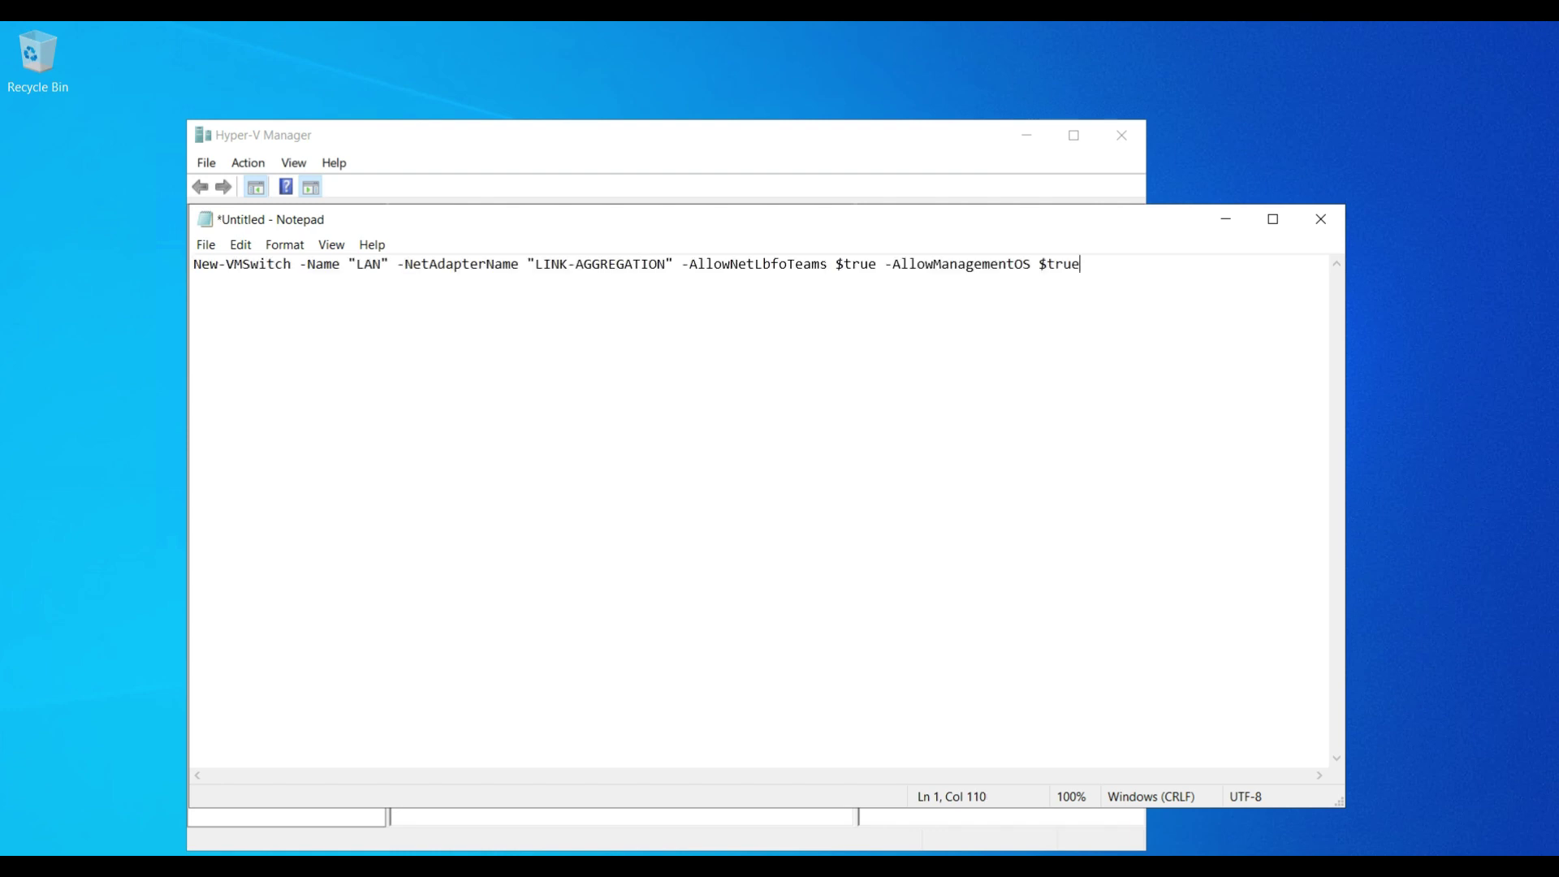
{"action": "left_click", "coordinate": [1226, 218]}
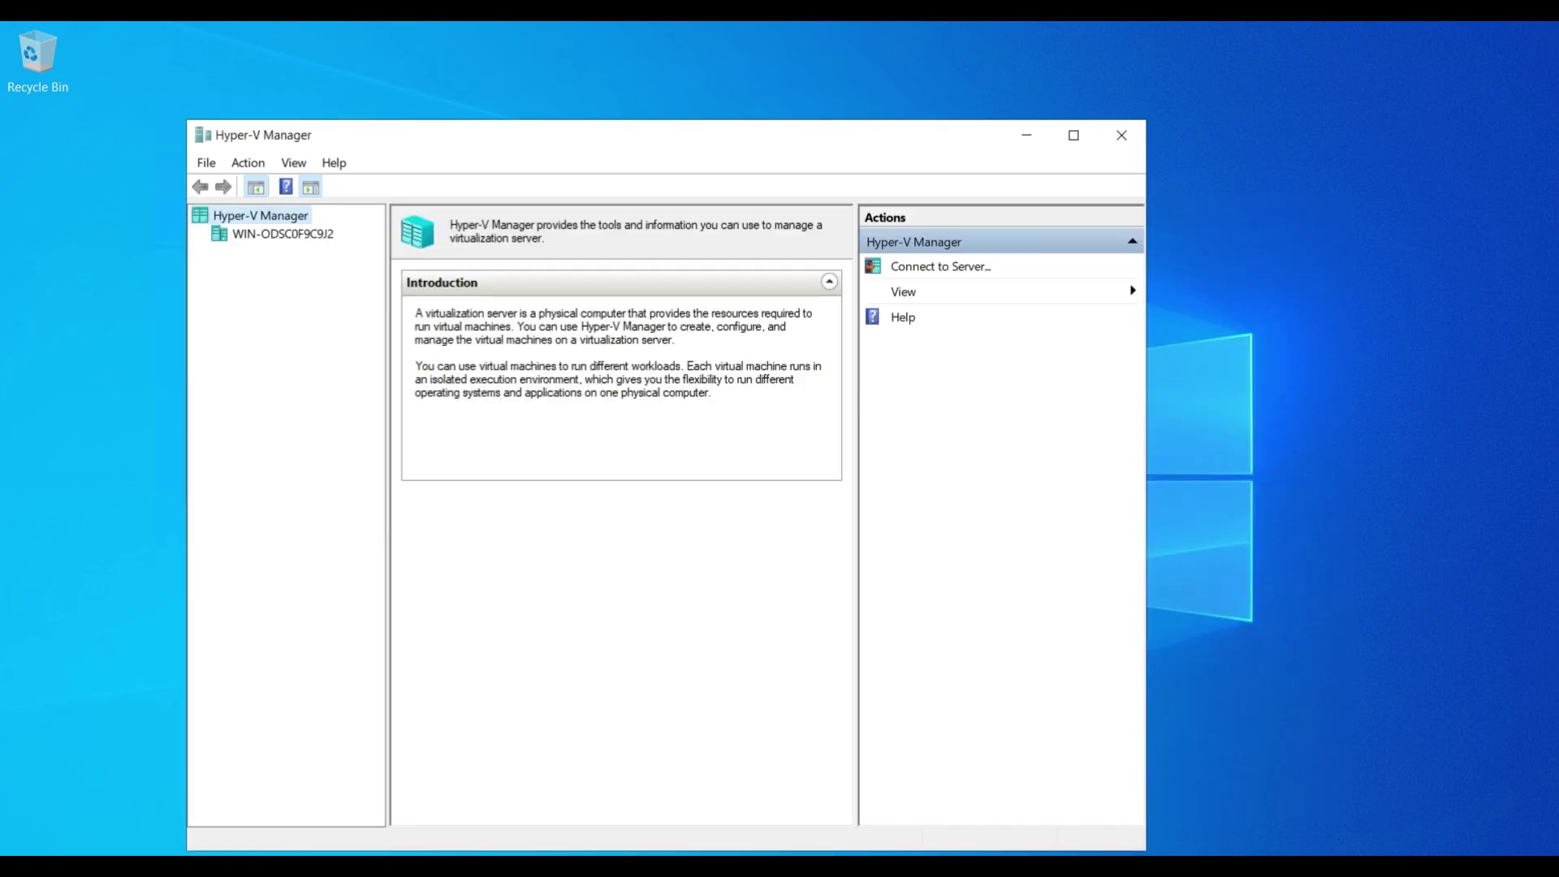
Reposition the Hyper-V Manager window, select server WIN-ODSC0F9C9J2, and open its Virtual Switch Manager.
{"action": "left_click_drag", "start_coordinate": [666, 135], "coordinate": [808, 46]}
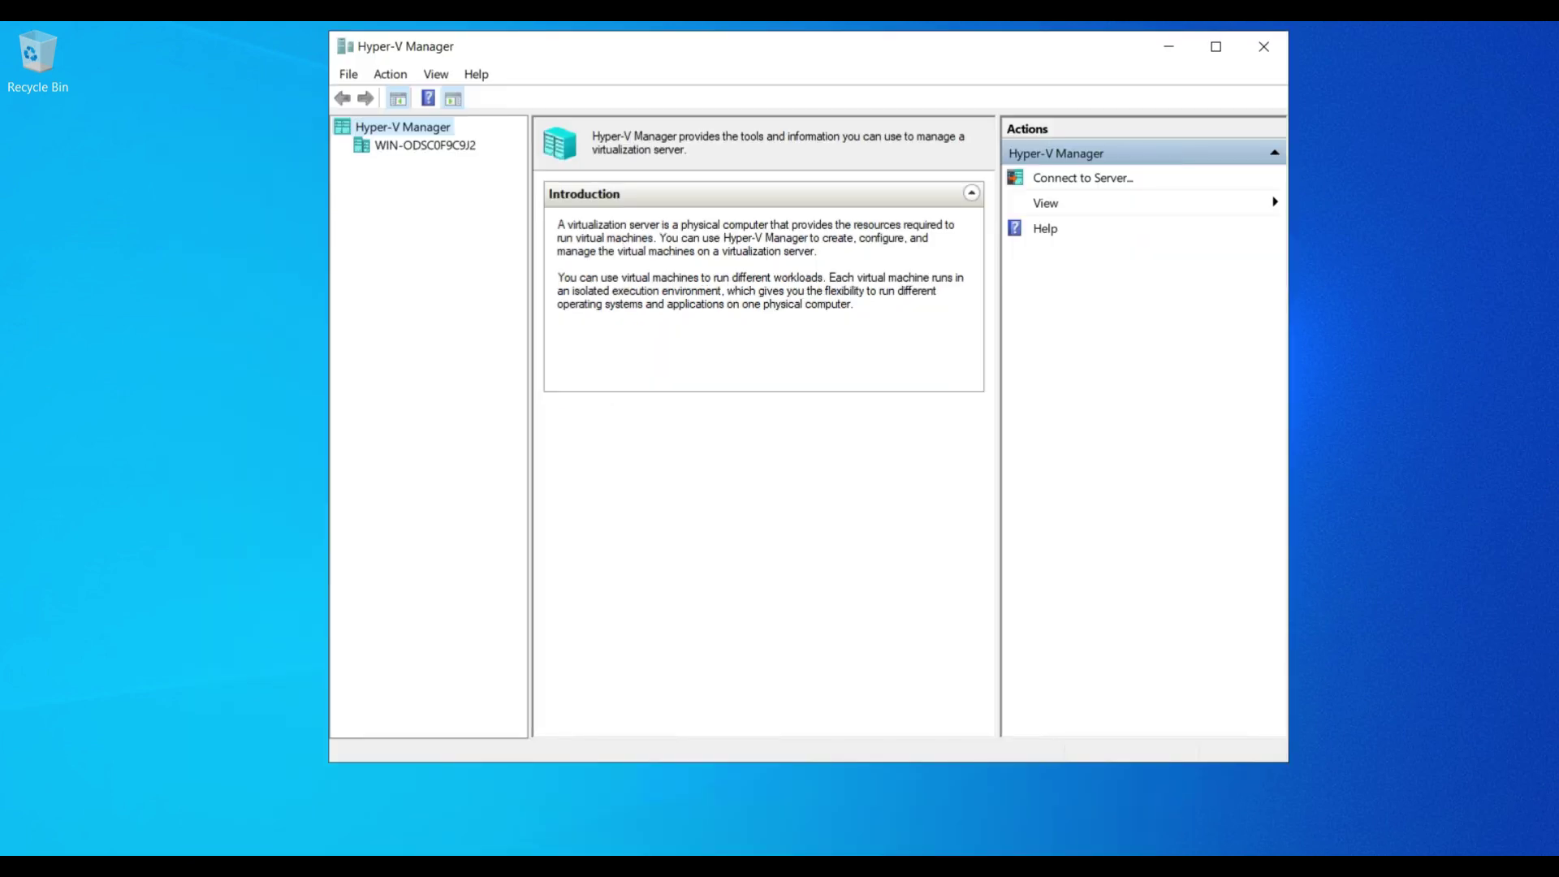
{"action": "left_click", "coordinate": [425, 145]}
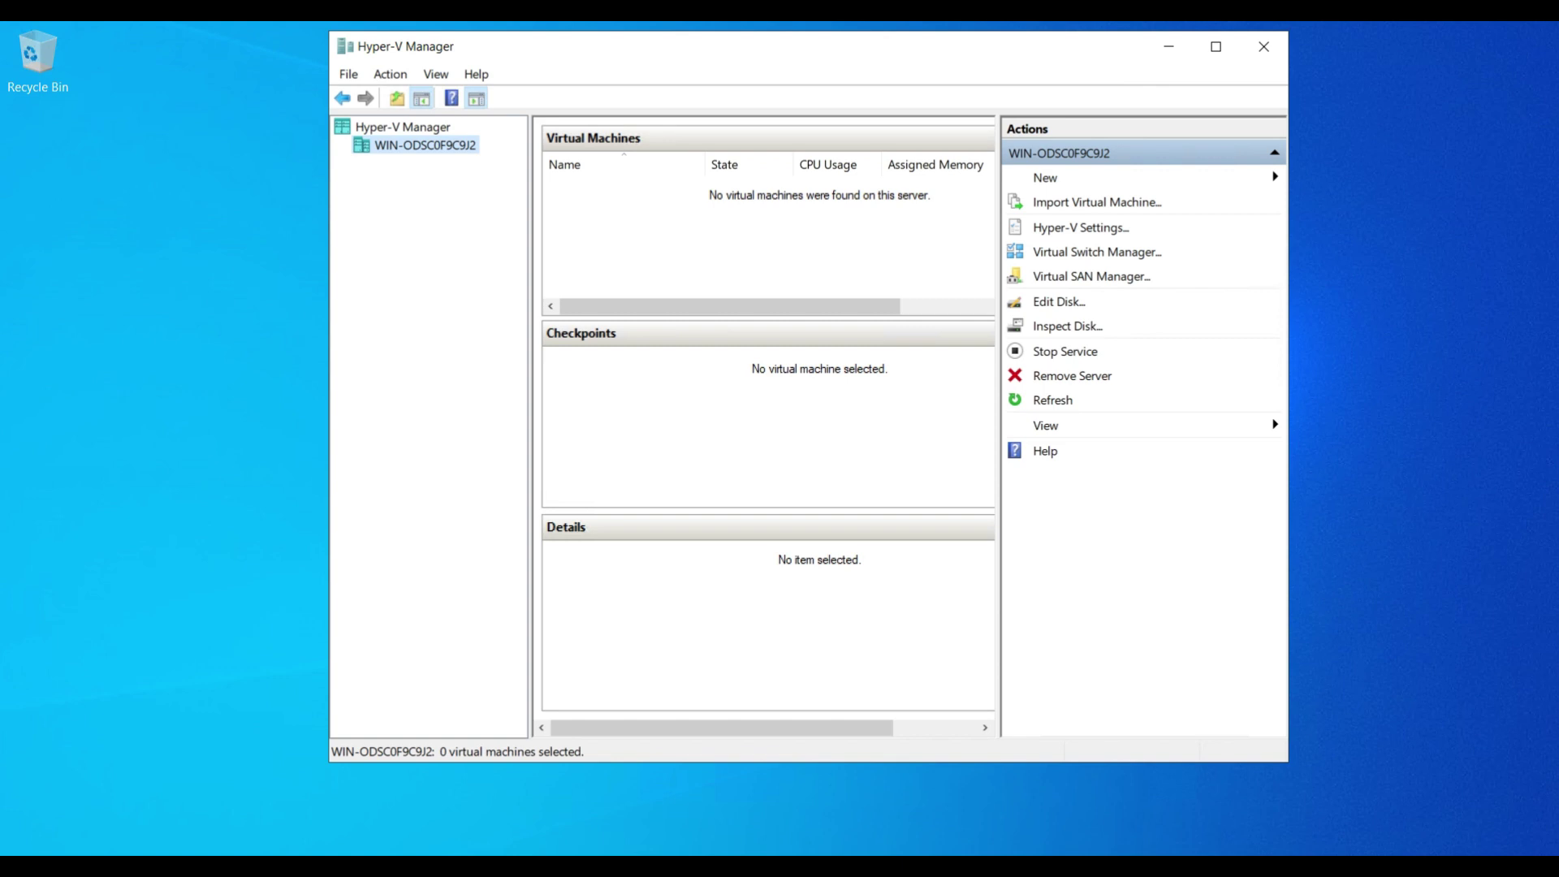
{"action": "right_click", "coordinate": [423, 148]}
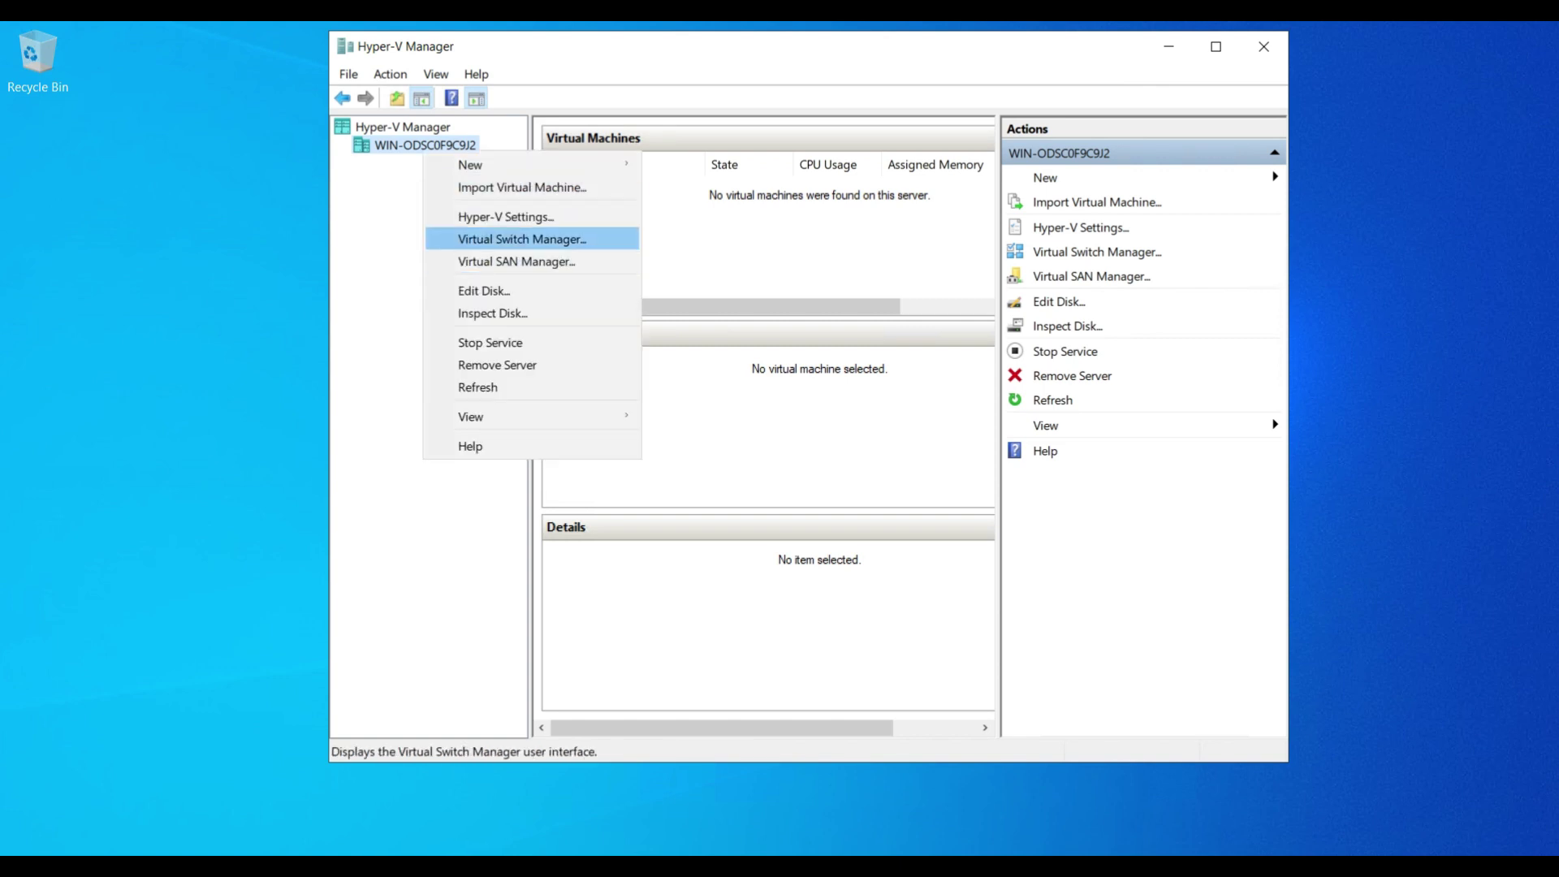
{"action": "key", "text": "Down"}
{"action": "key", "text": "Return"}
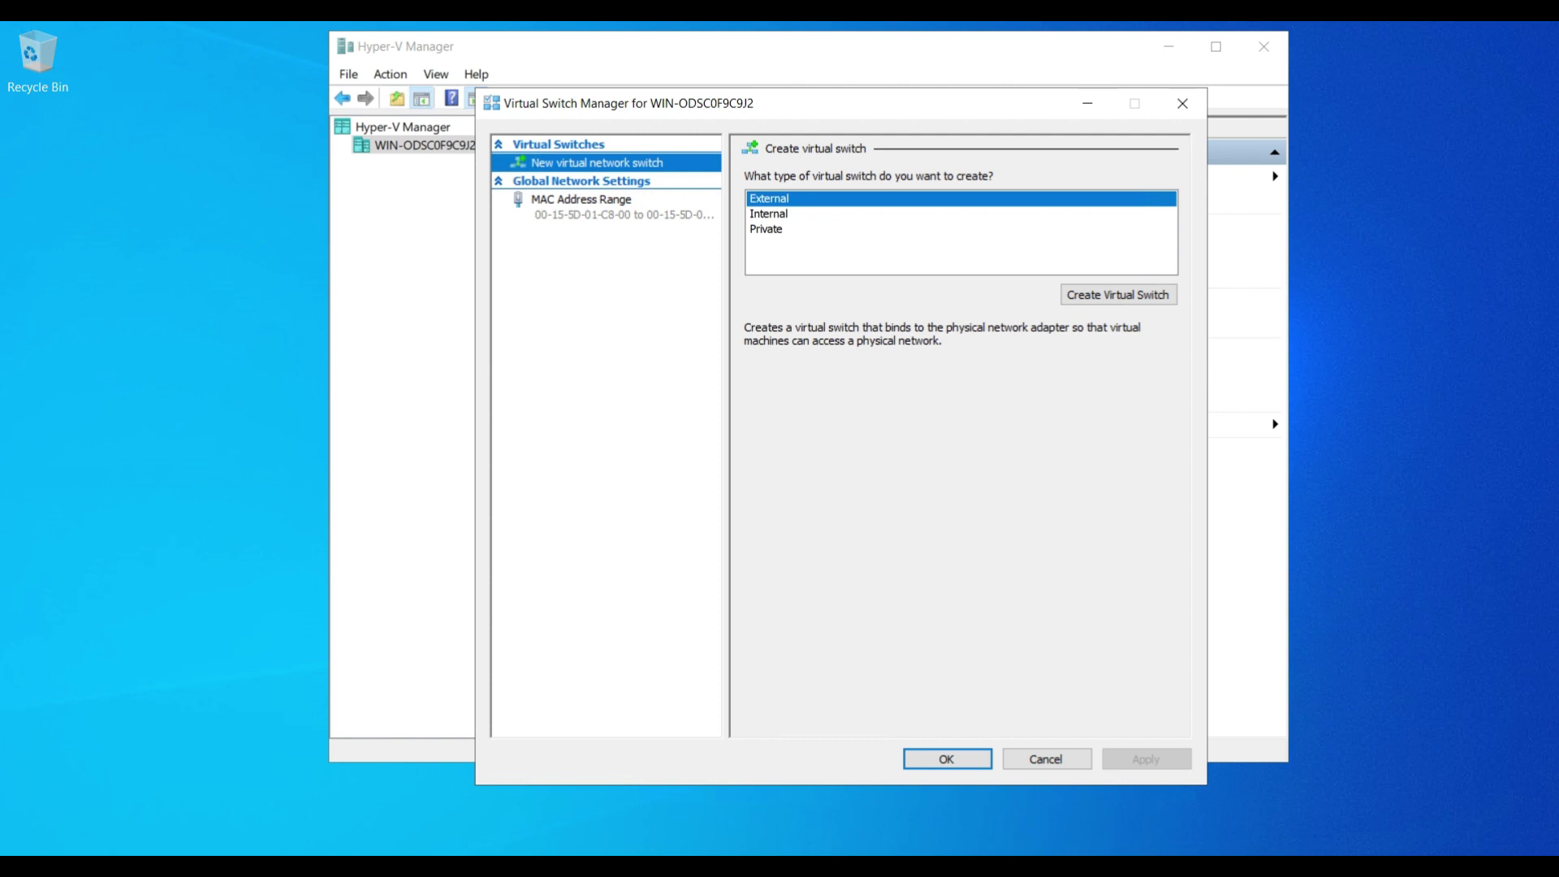
Create an external virtual switch and keep Microsoft Network Adapter Multiplexor Driver as its external network.
{"action": "left_click", "coordinate": [1117, 295]}
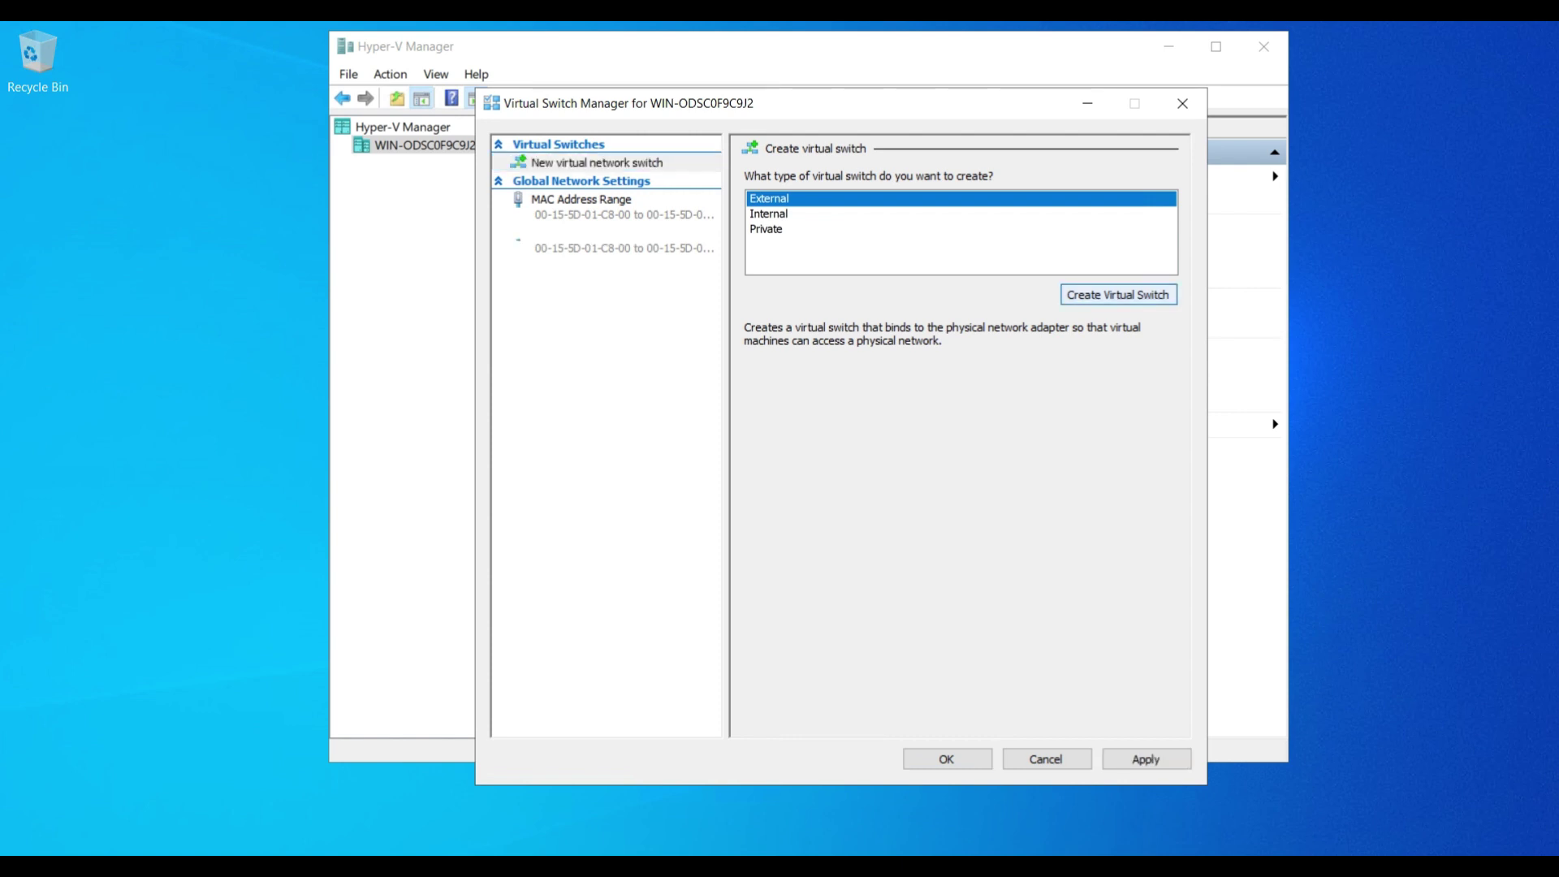
{"action": "key", "text": "shift+Tab"}
{"action": "key", "text": "shift+Tab"}
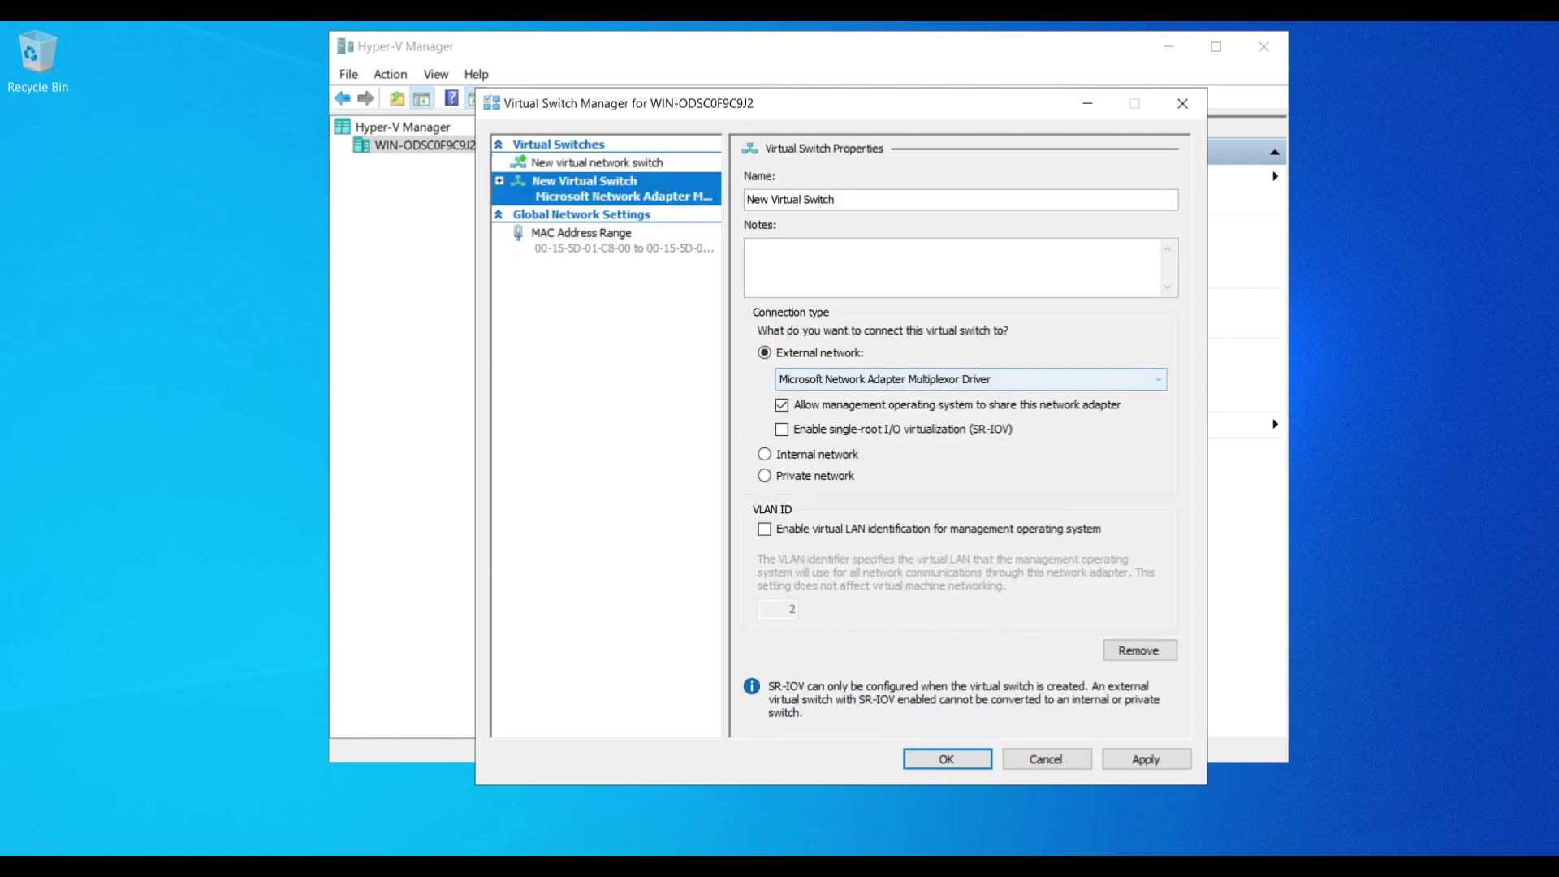
{"action": "key", "text": "alt+Down"}
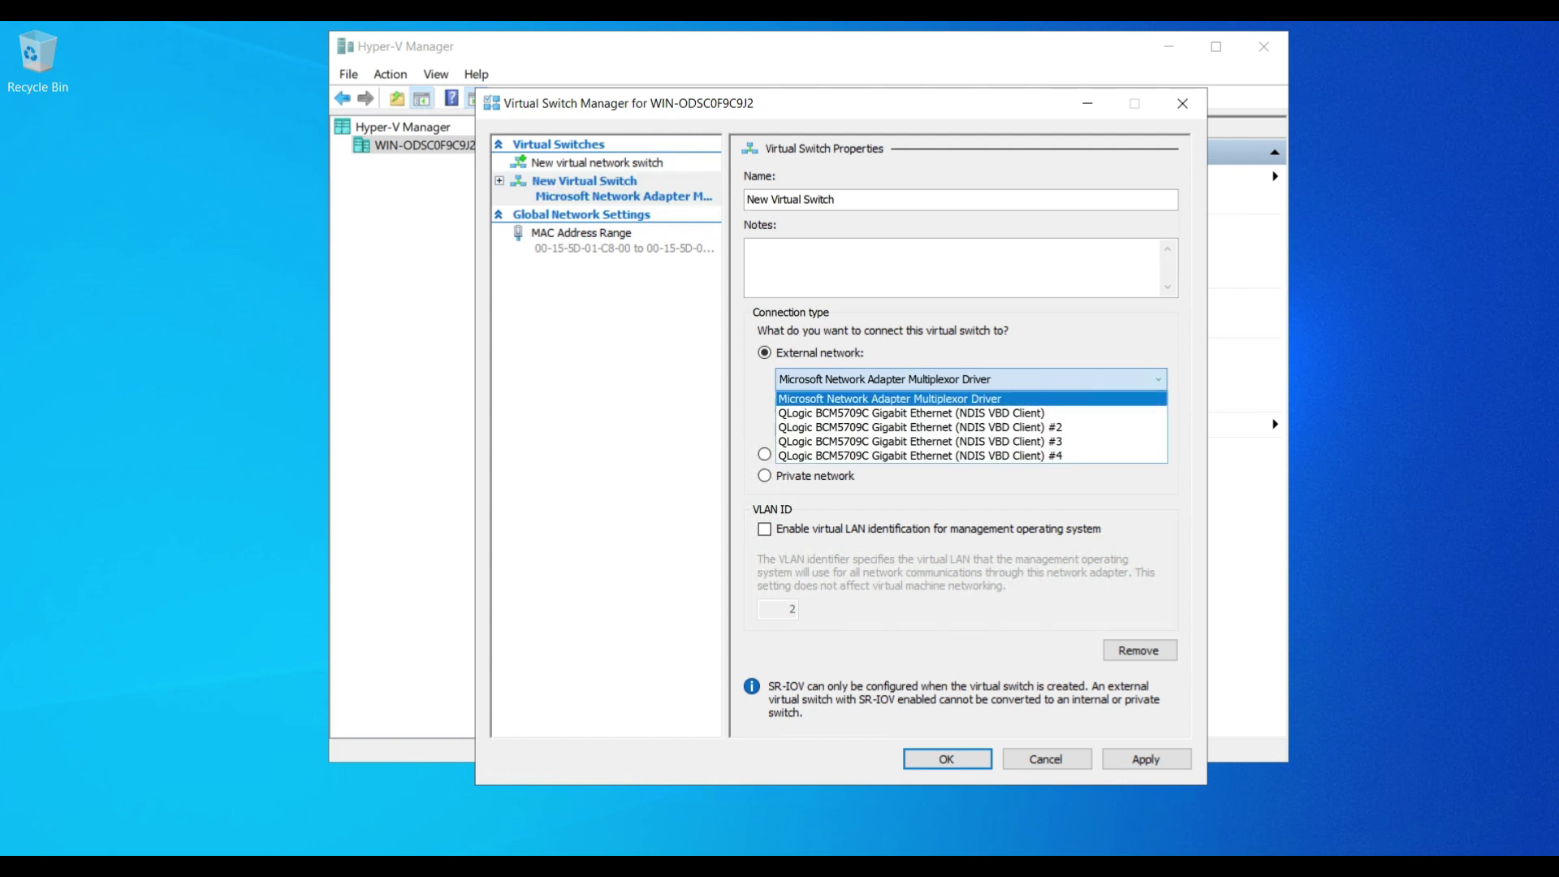
{"action": "key", "text": "Return"}
{"action": "key", "text": "Tab"}
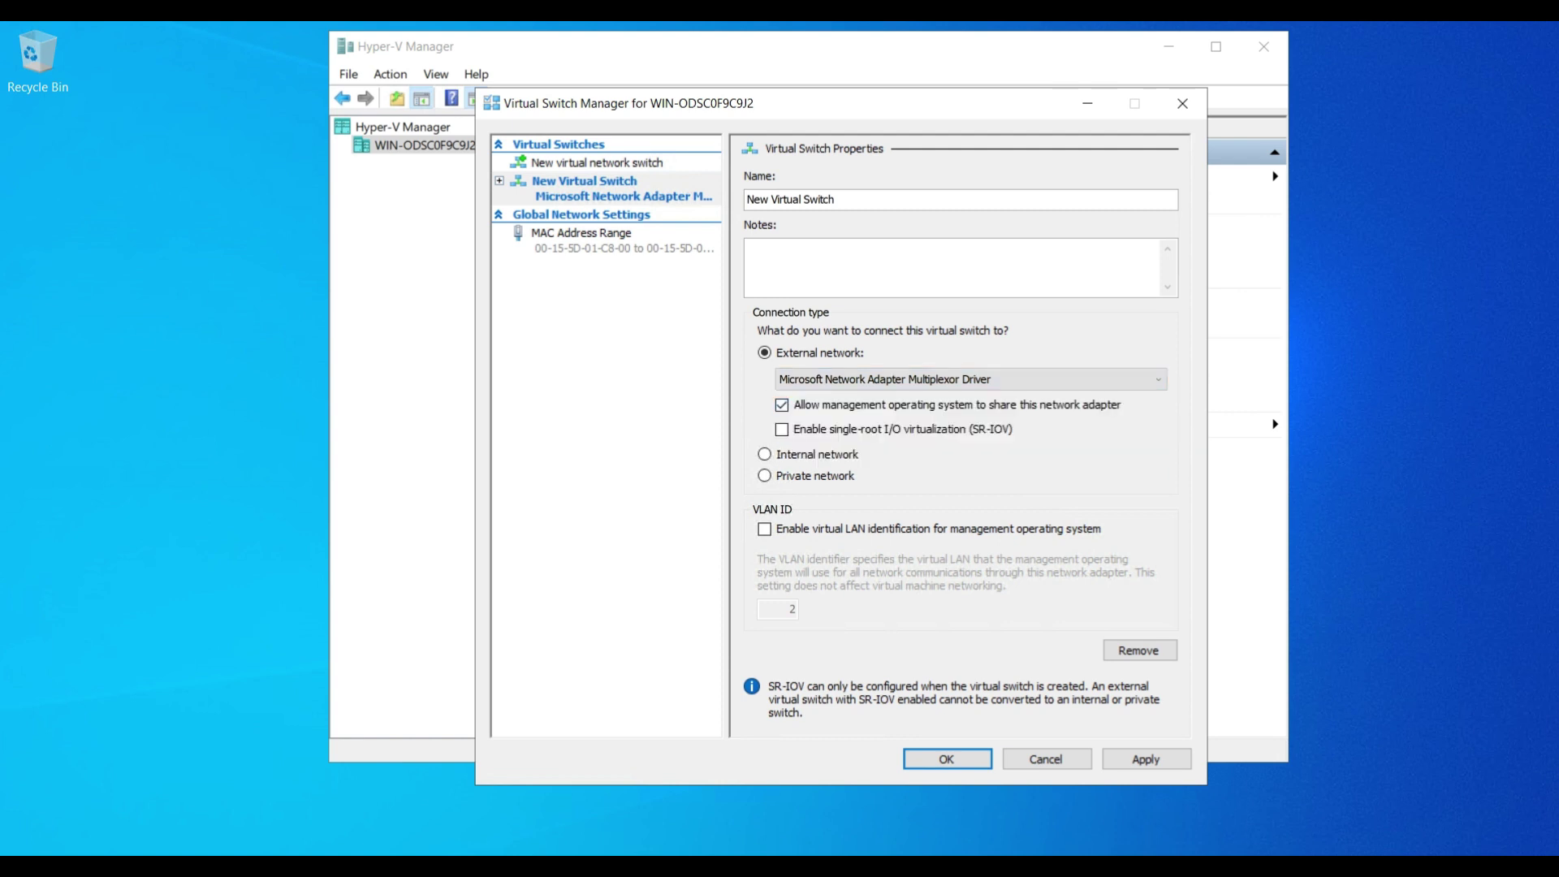
Open Network Connections by running ncpa.cpl, check the name of the NIC-TEAM adapter, and minimize the window.
{"action": "key", "text": "super+x"}
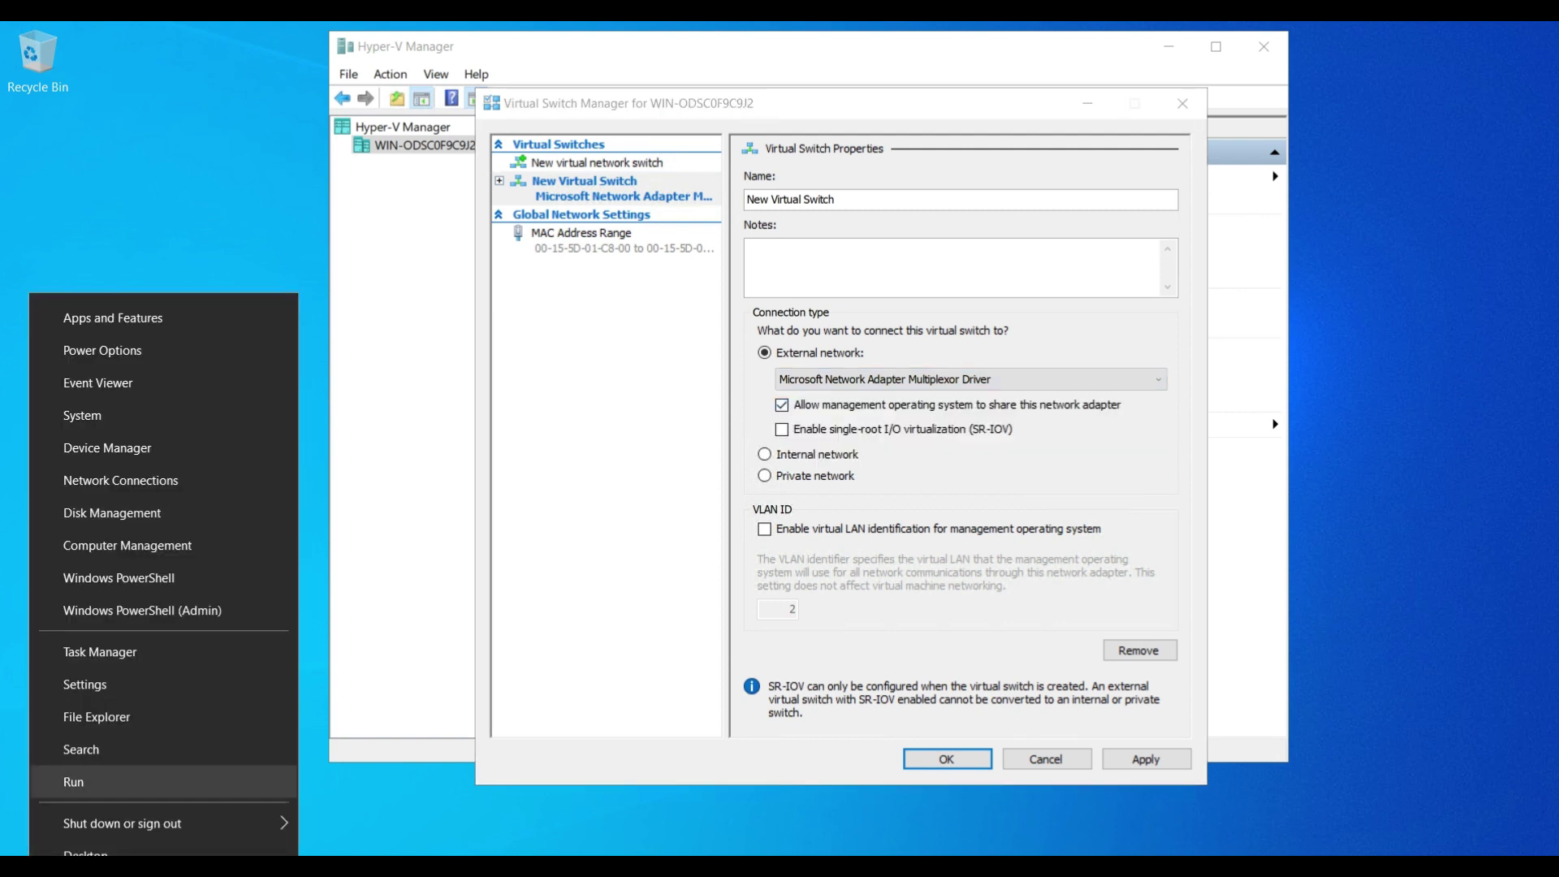
{"action": "key", "text": "Return"}
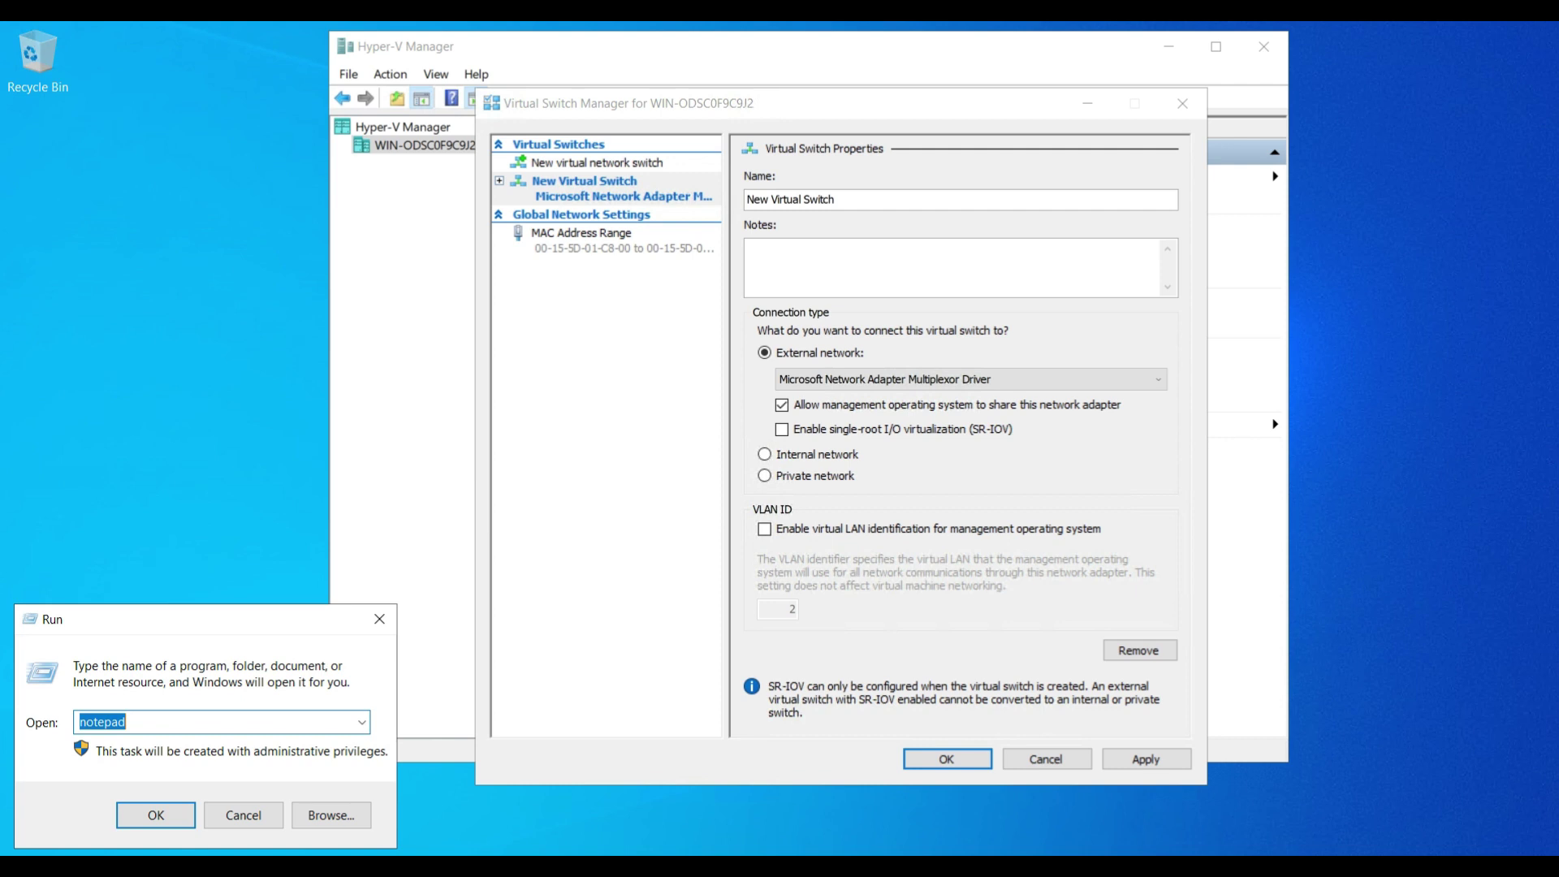
{"action": "type", "text": "ncpa.cpl"}
{"action": "key", "text": "Return"}
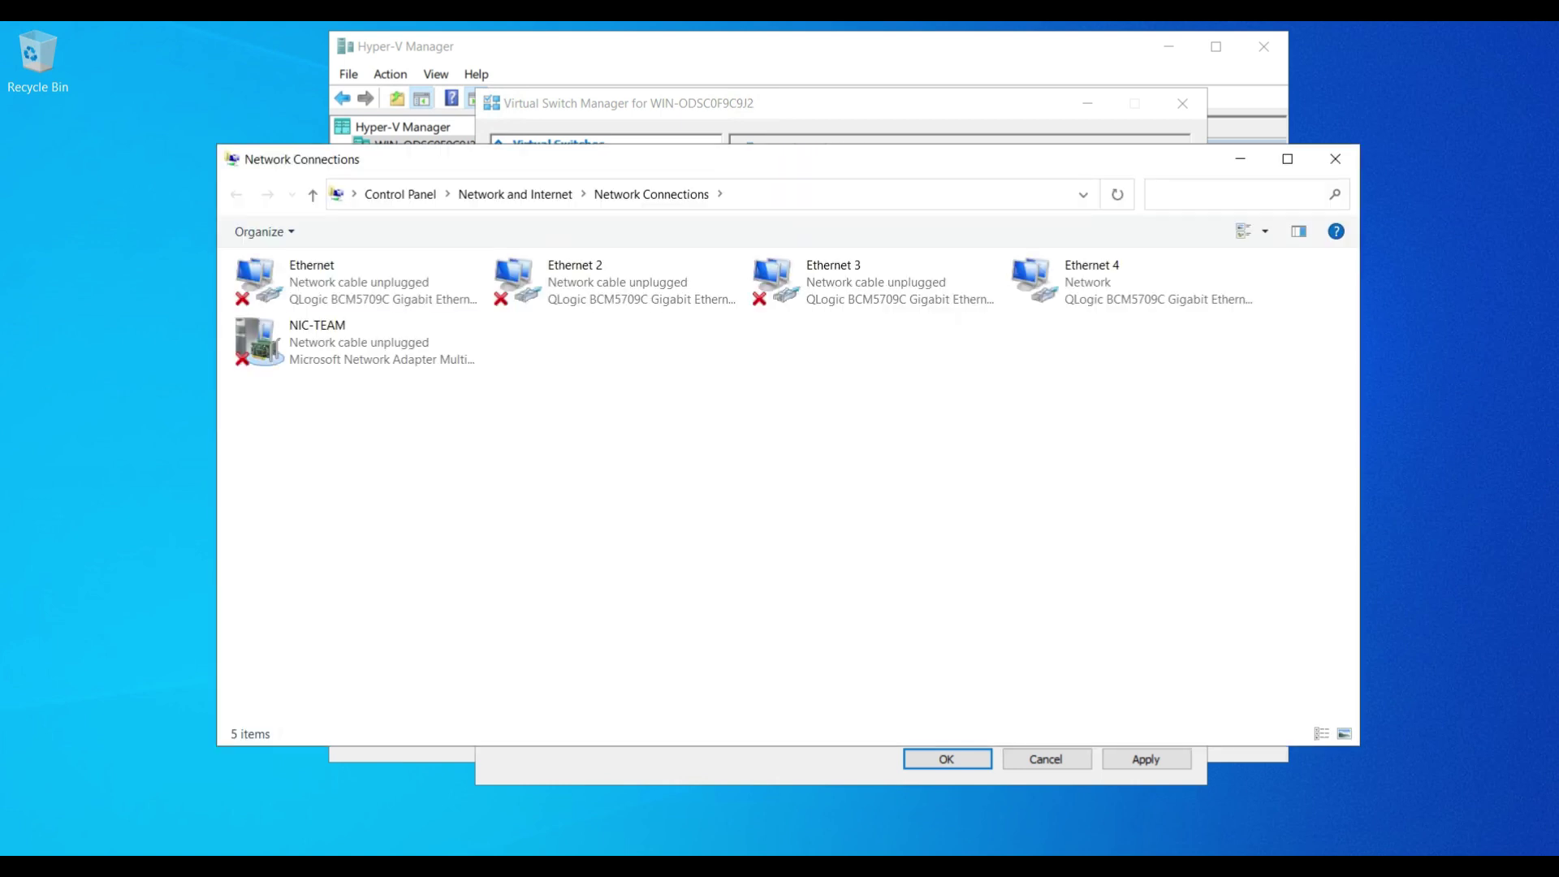
{"action": "left_click", "coordinate": [358, 342]}
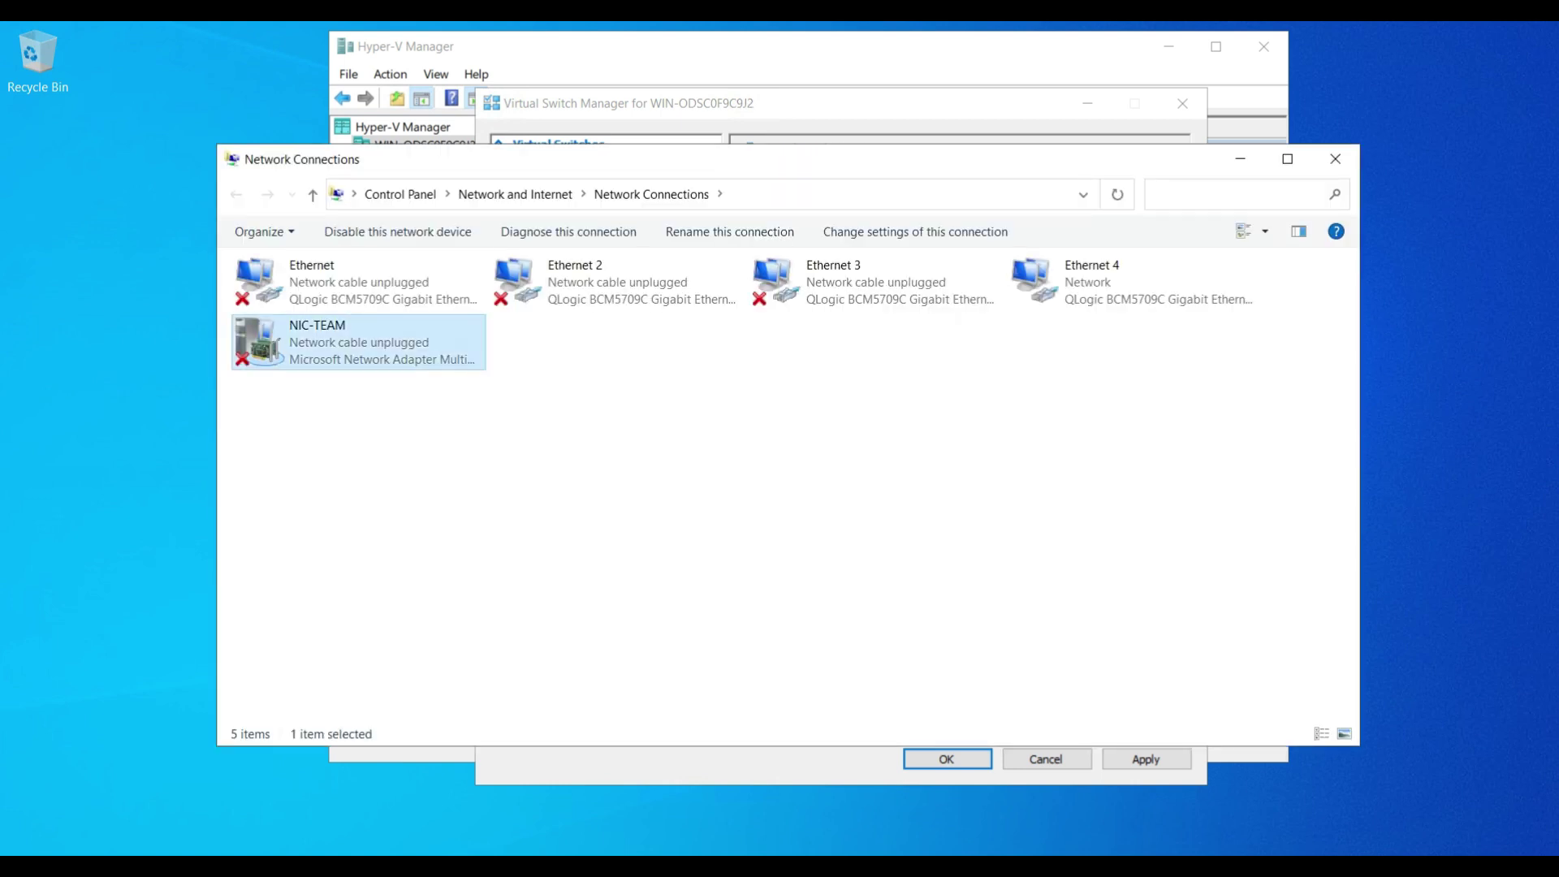
{"action": "right_click", "coordinate": [346, 348]}
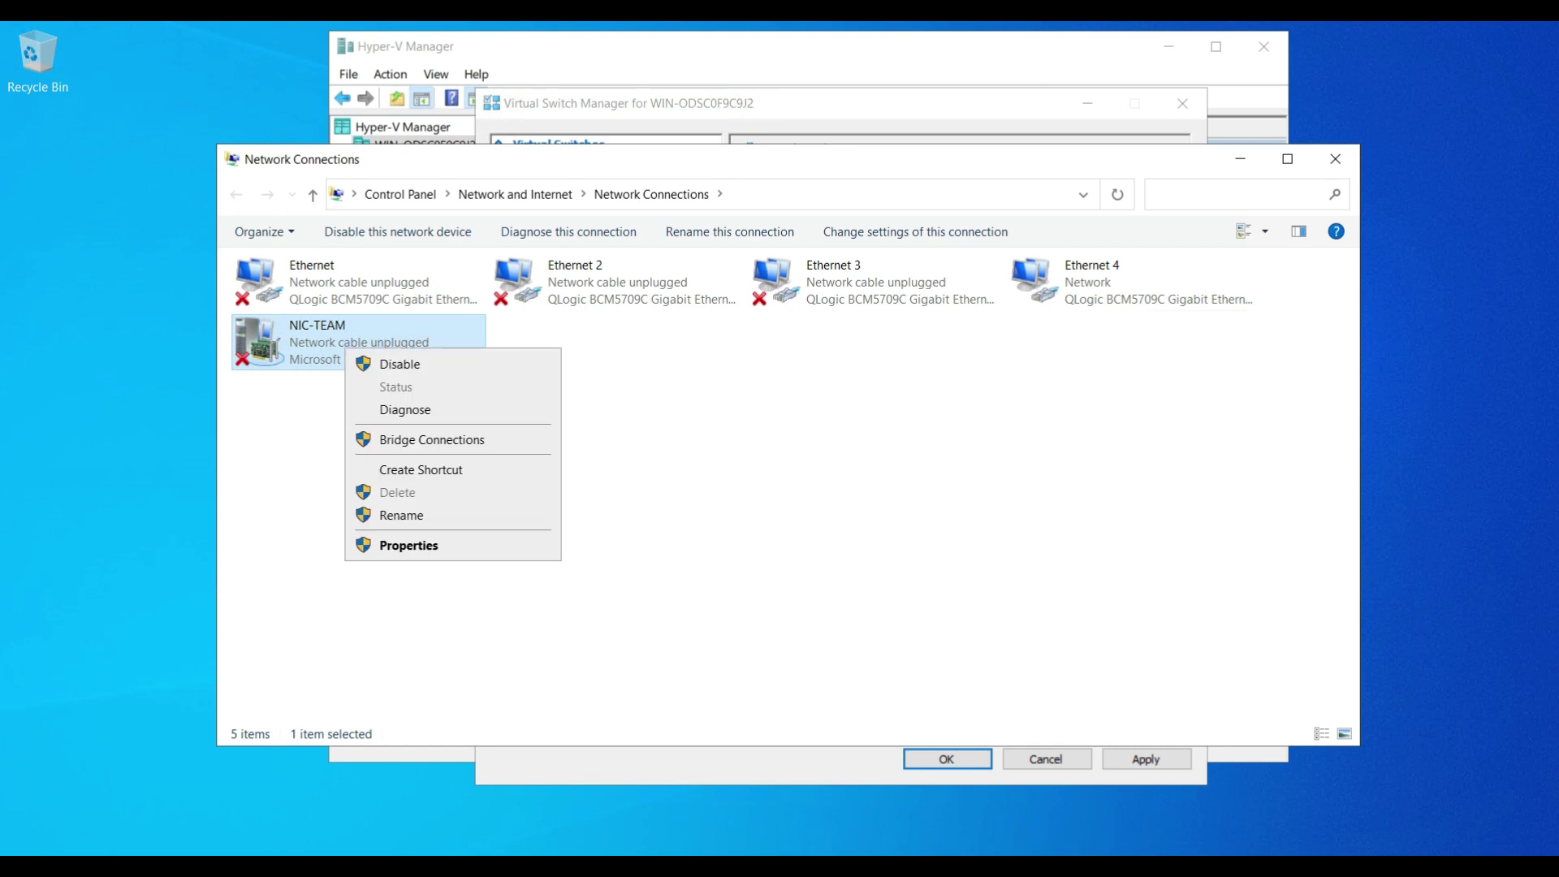
{"action": "left_click", "coordinate": [401, 515]}
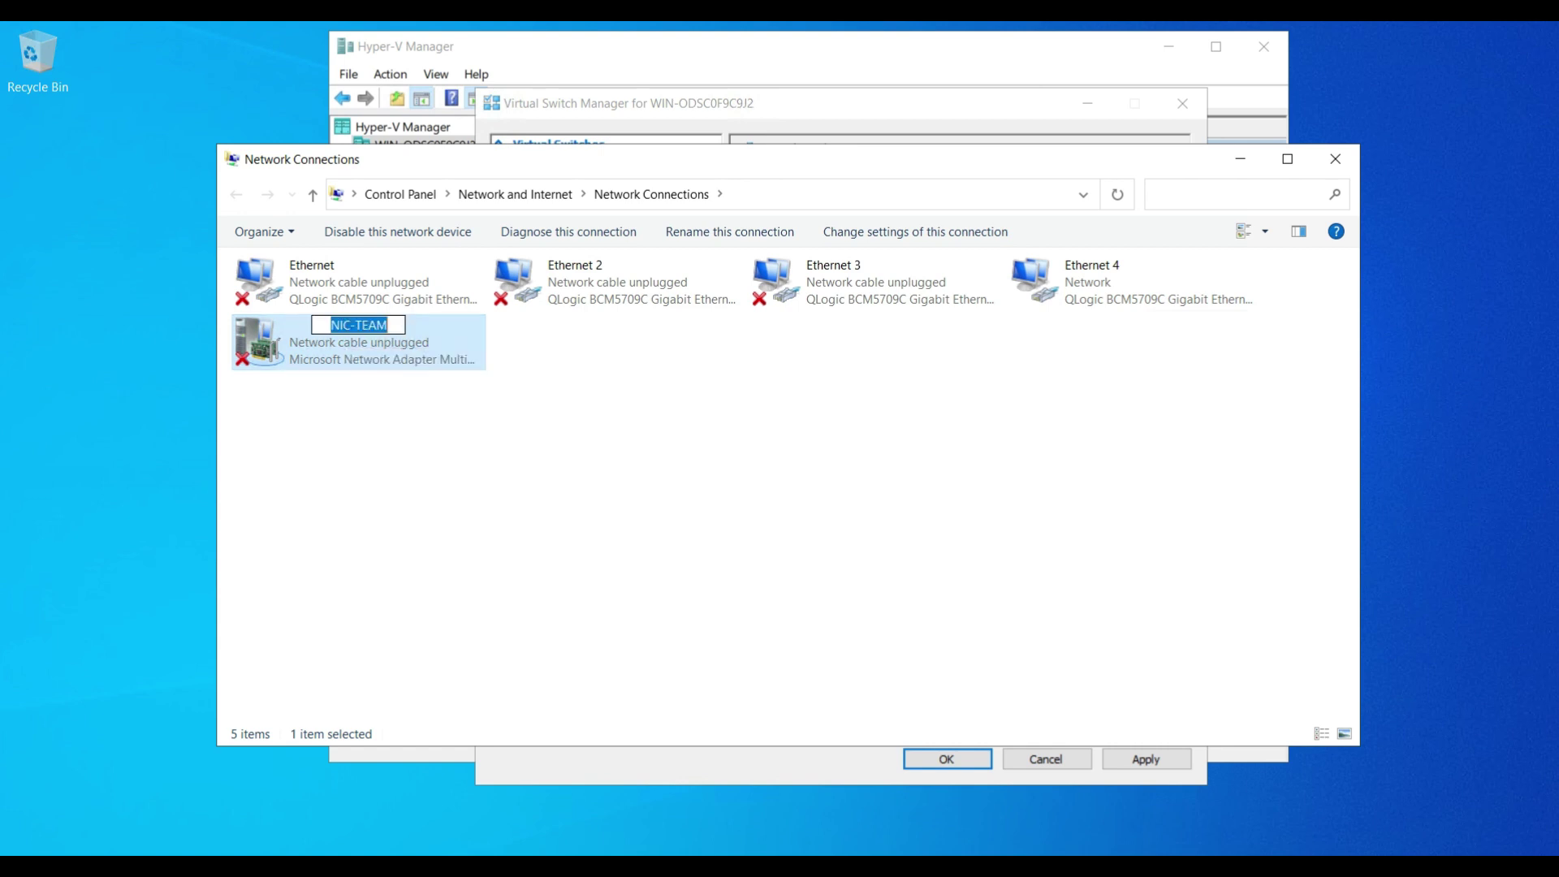
{"action": "left_click", "coordinate": [401, 515]}
{"action": "left_click", "coordinate": [1239, 158]}
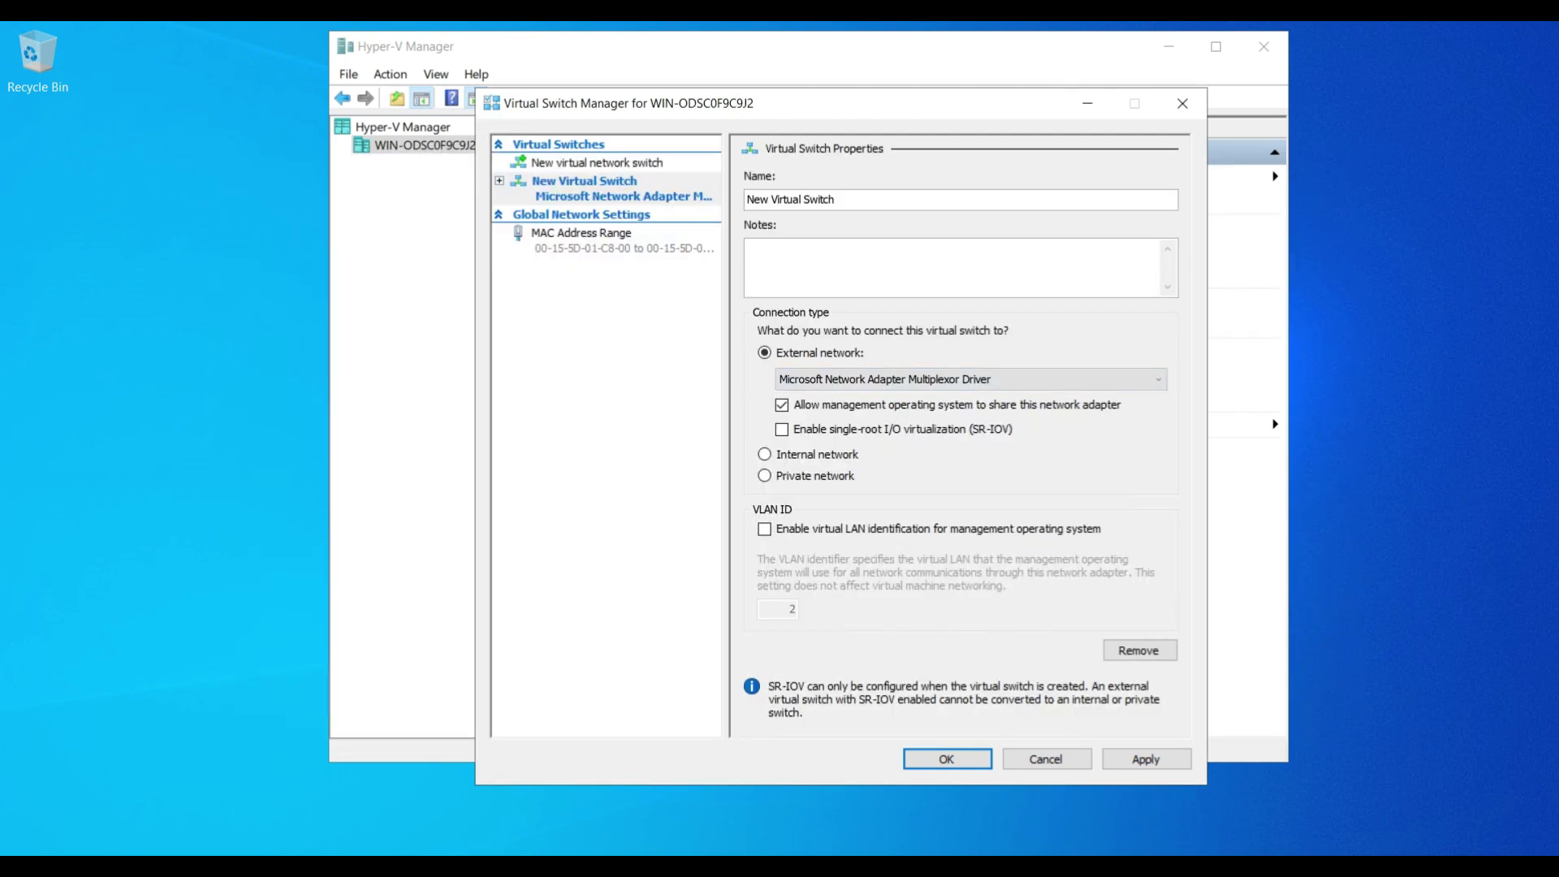
Try to apply the new external virtual switch despite the connectivity warning, and close Virtual Switch Manager.
{"action": "left_click", "coordinate": [1145, 759]}
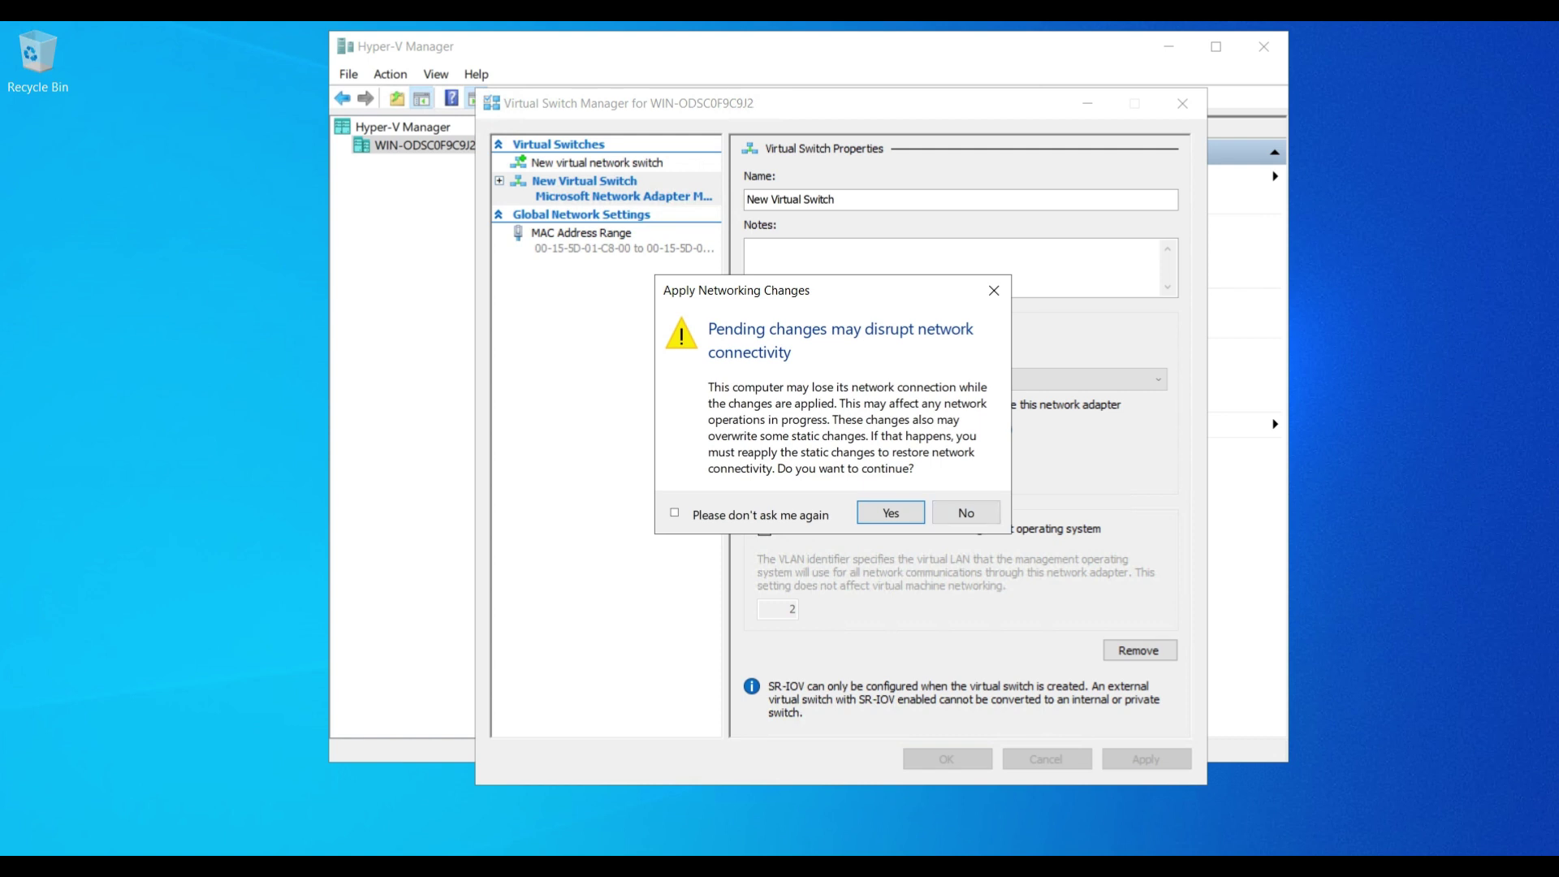
{"action": "left_click", "coordinate": [890, 512]}
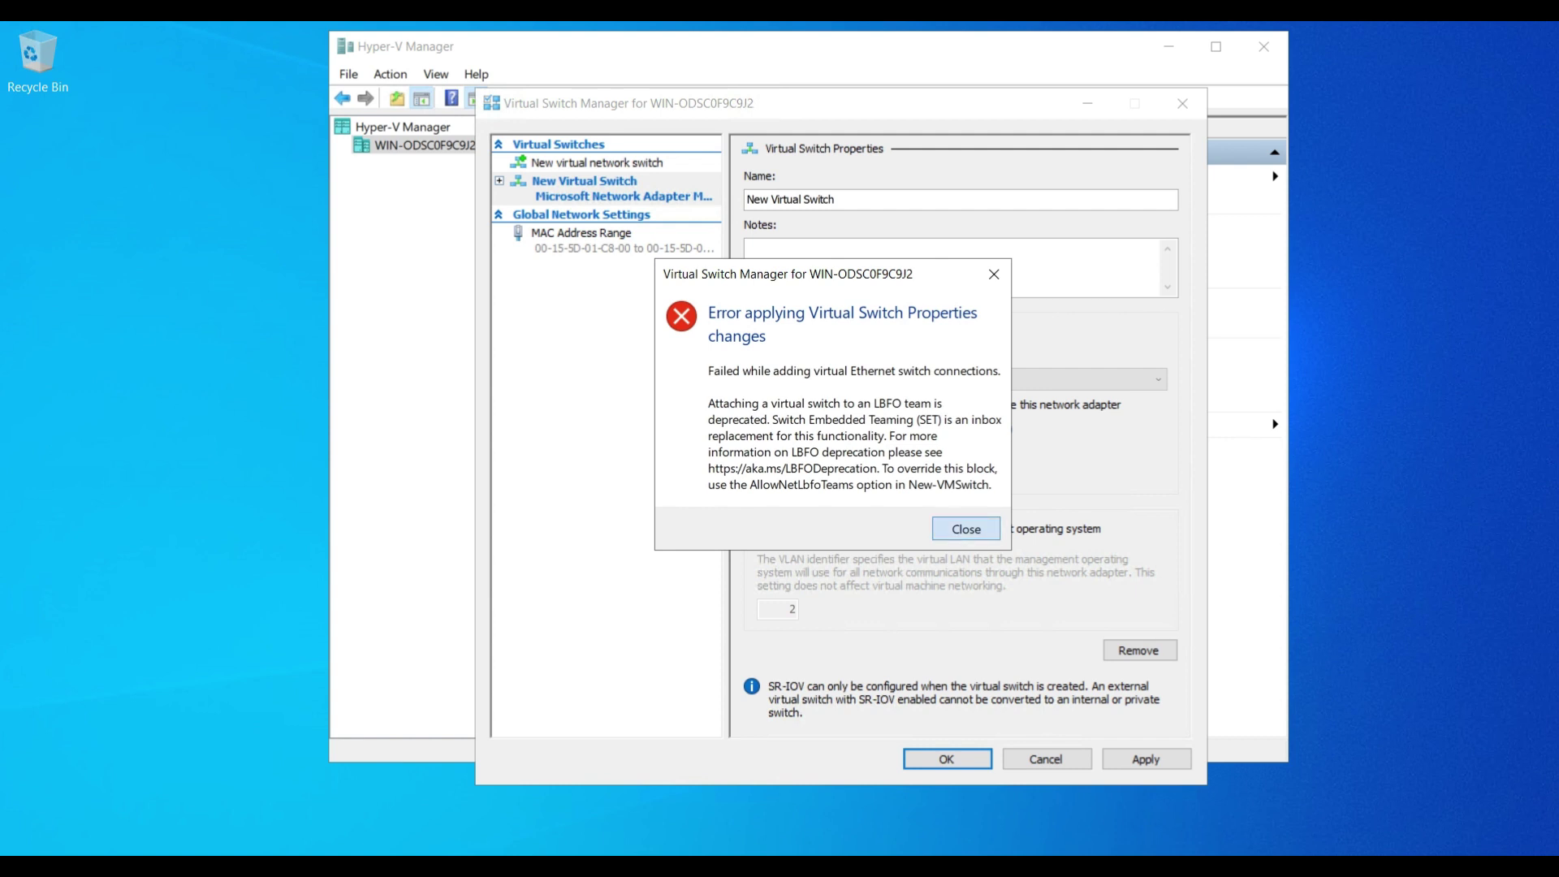
{"action": "key", "text": "Return"}
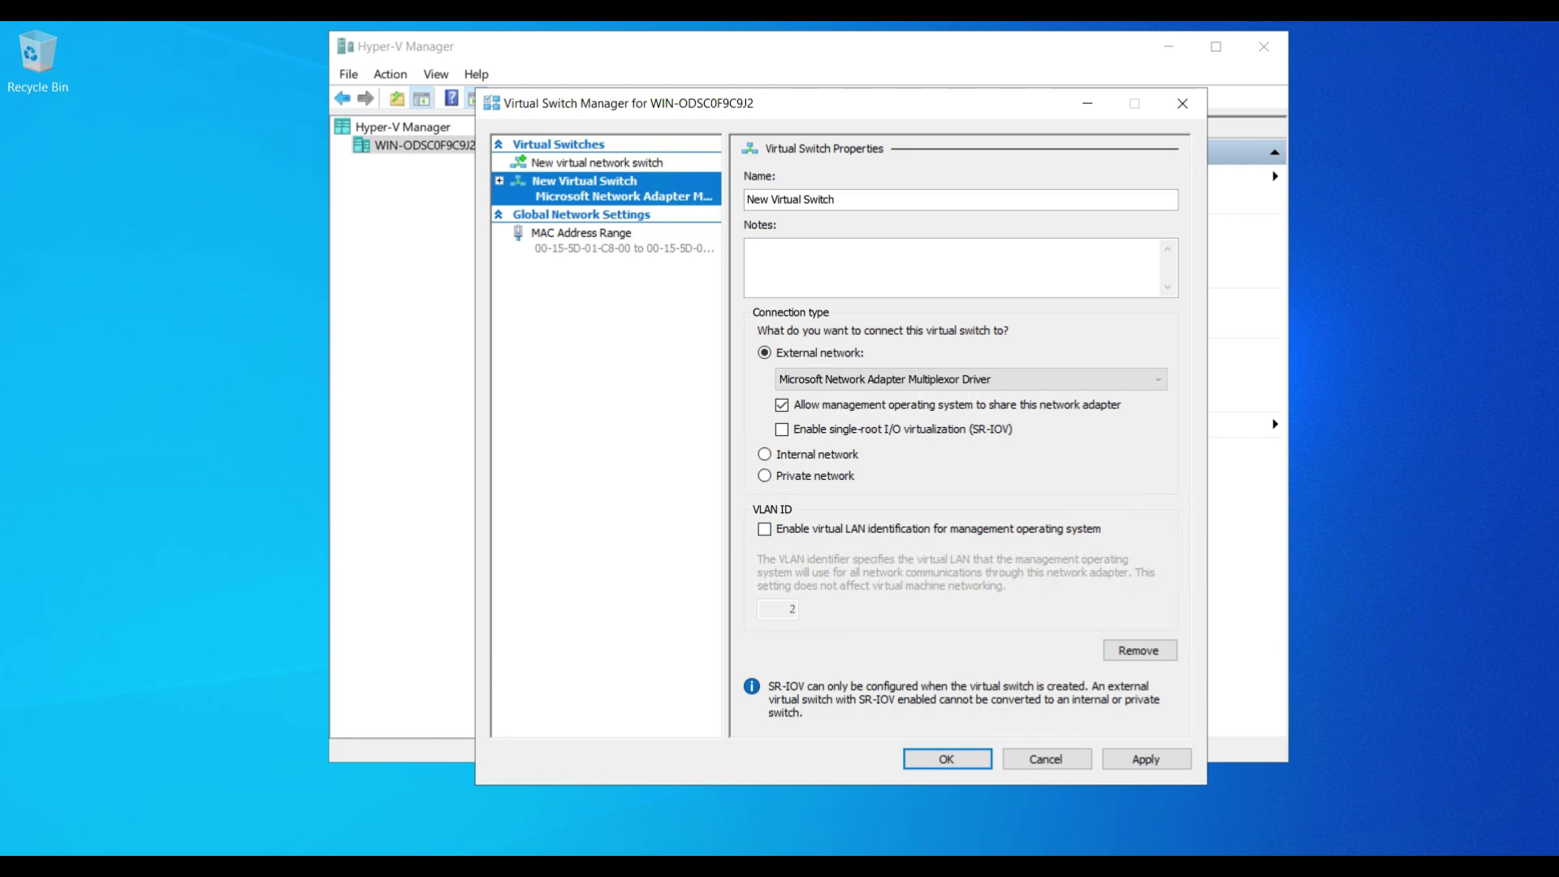
{"action": "left_click", "coordinate": [1182, 103]}
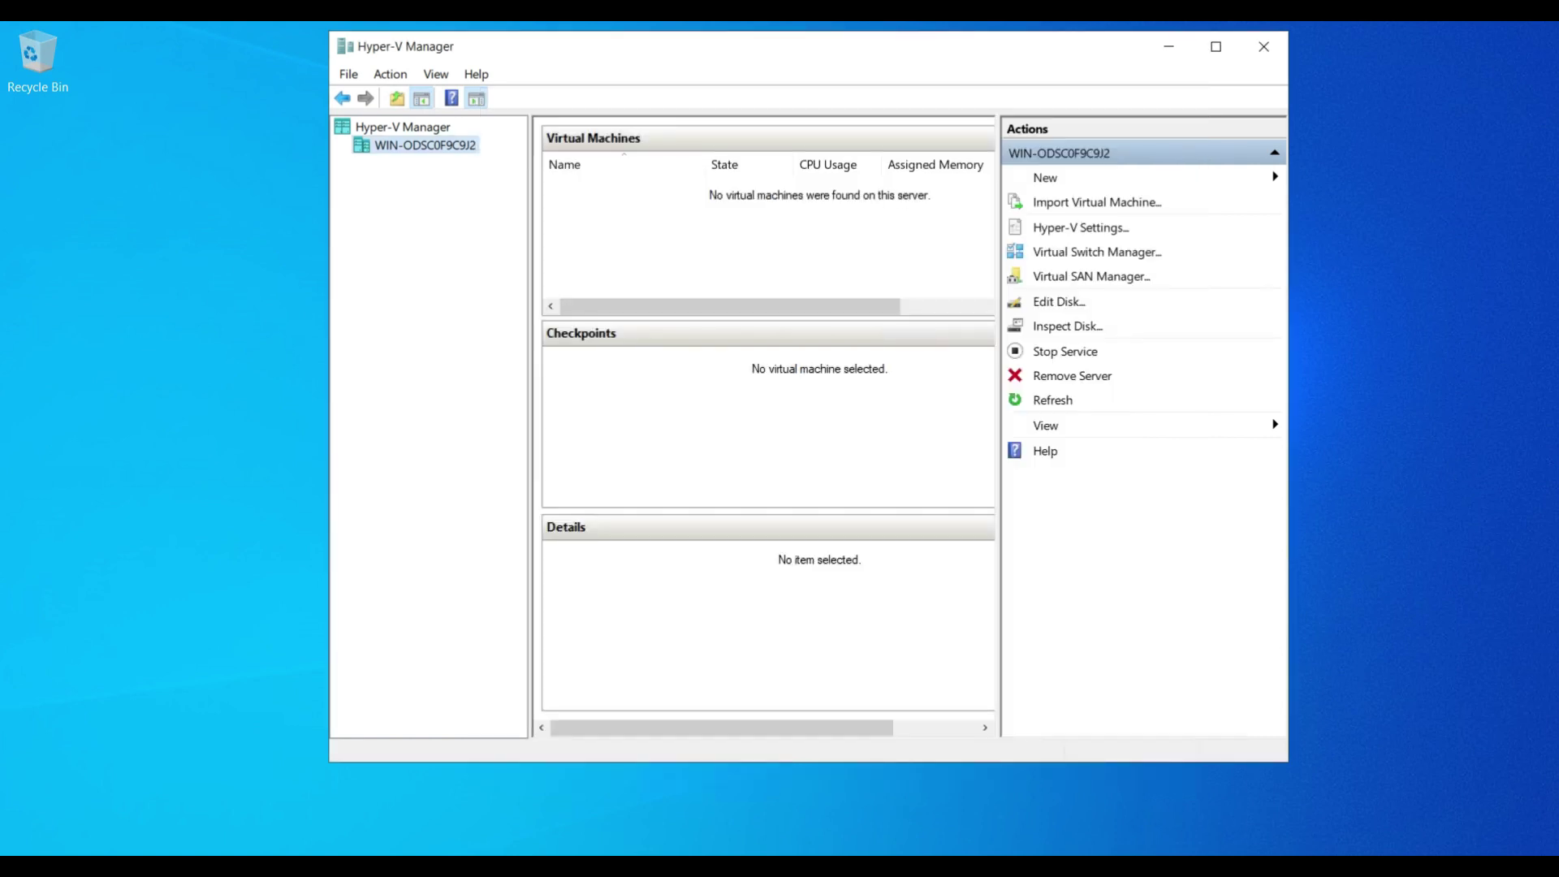
Search for Windows PowerShell, run it as administrator, maximize its window, and minimize it.
{"action": "key", "text": "super"}
{"action": "type", "text": "p"}
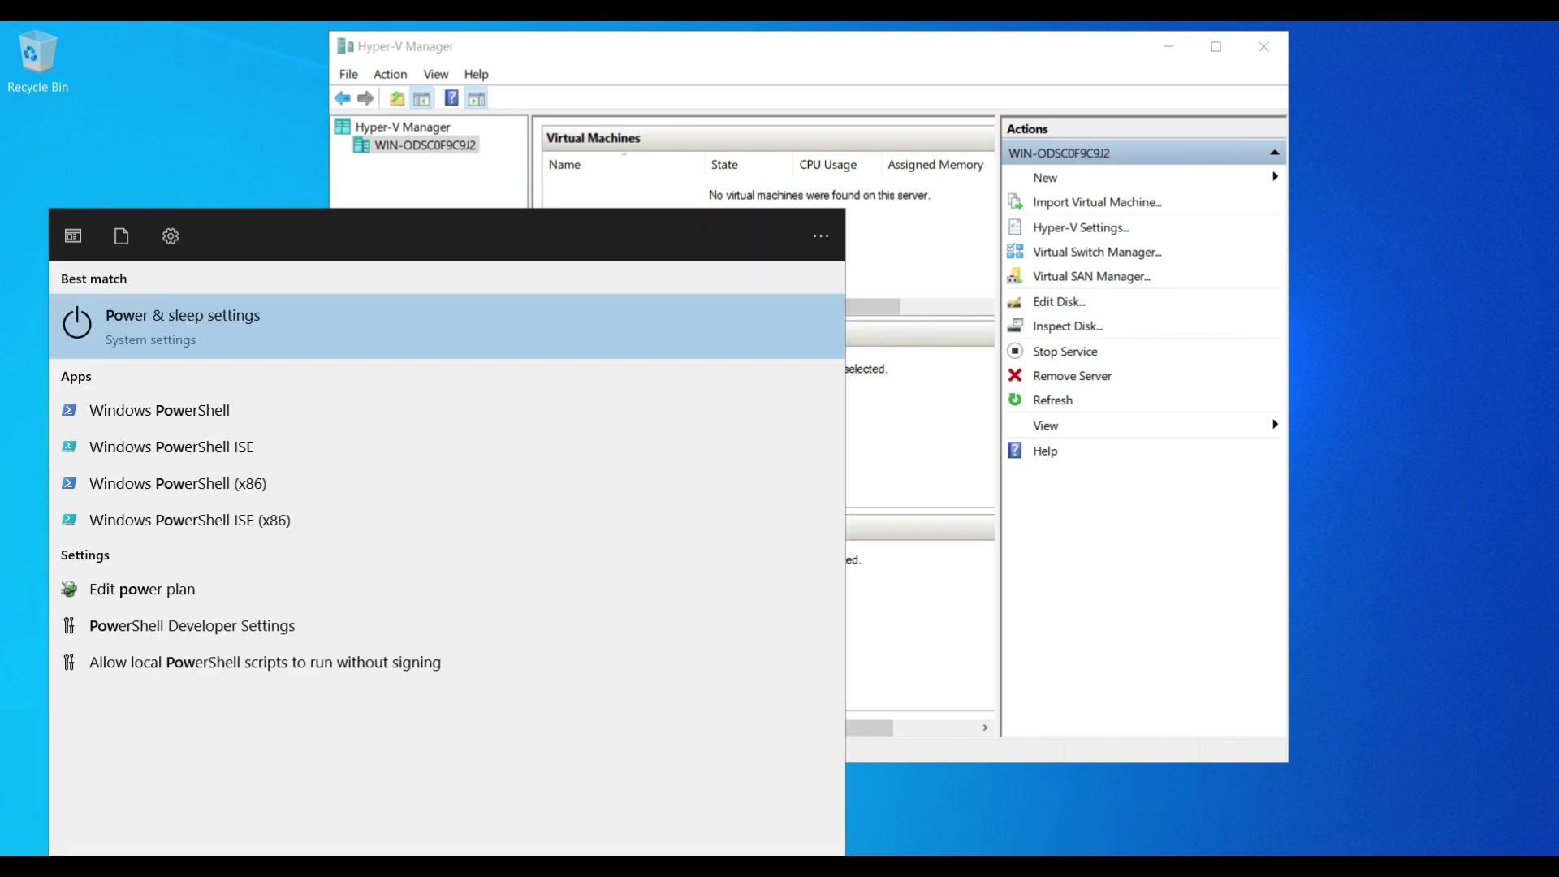
{"action": "type", "text": "er"}
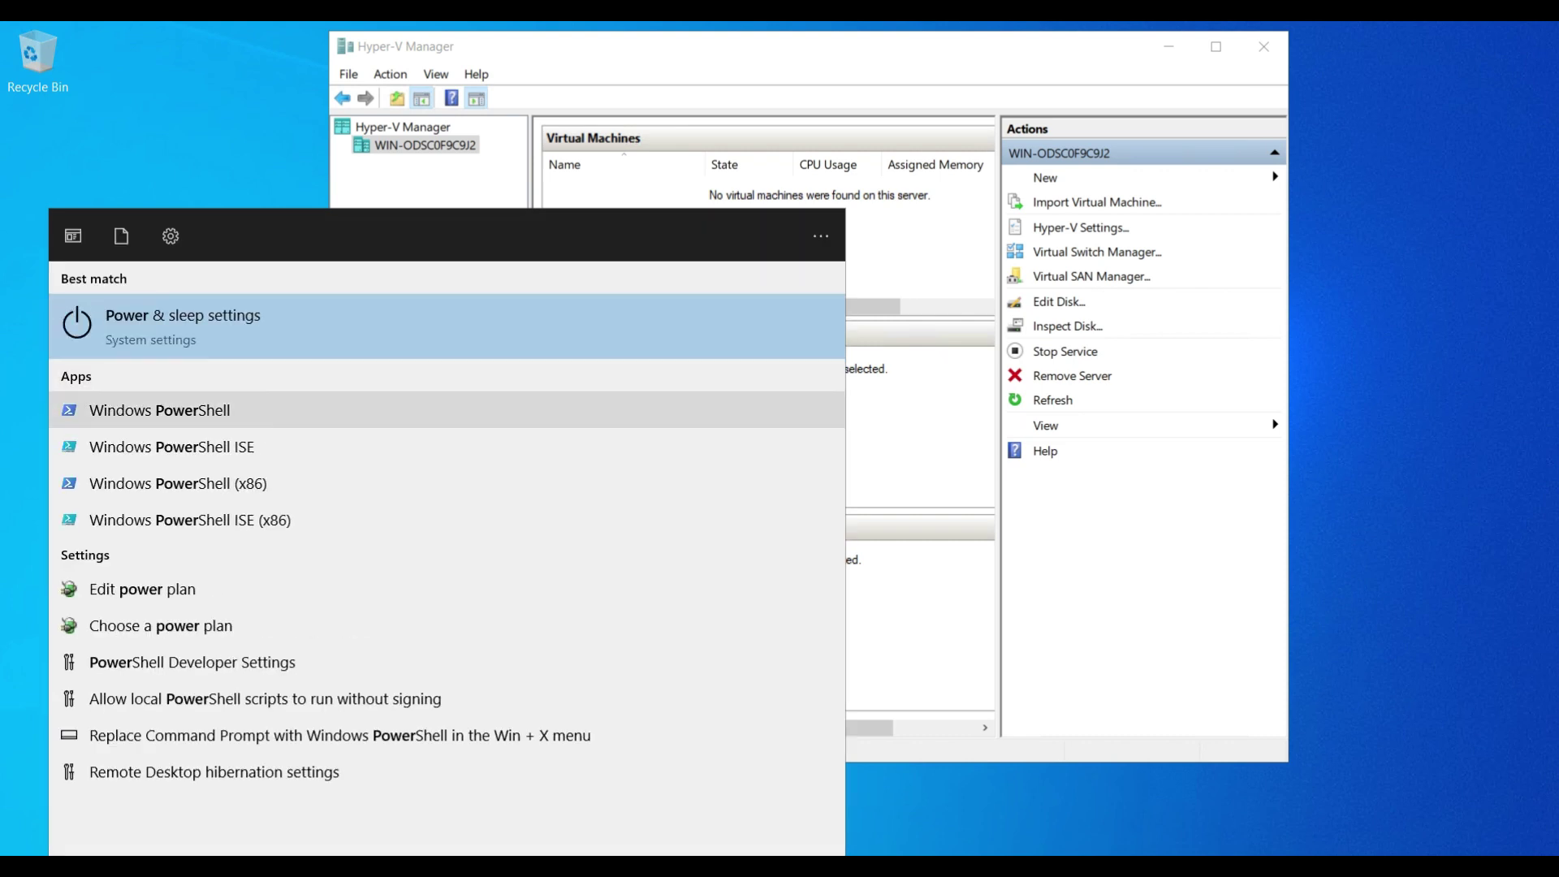
{"action": "right_click", "coordinate": [177, 403]}
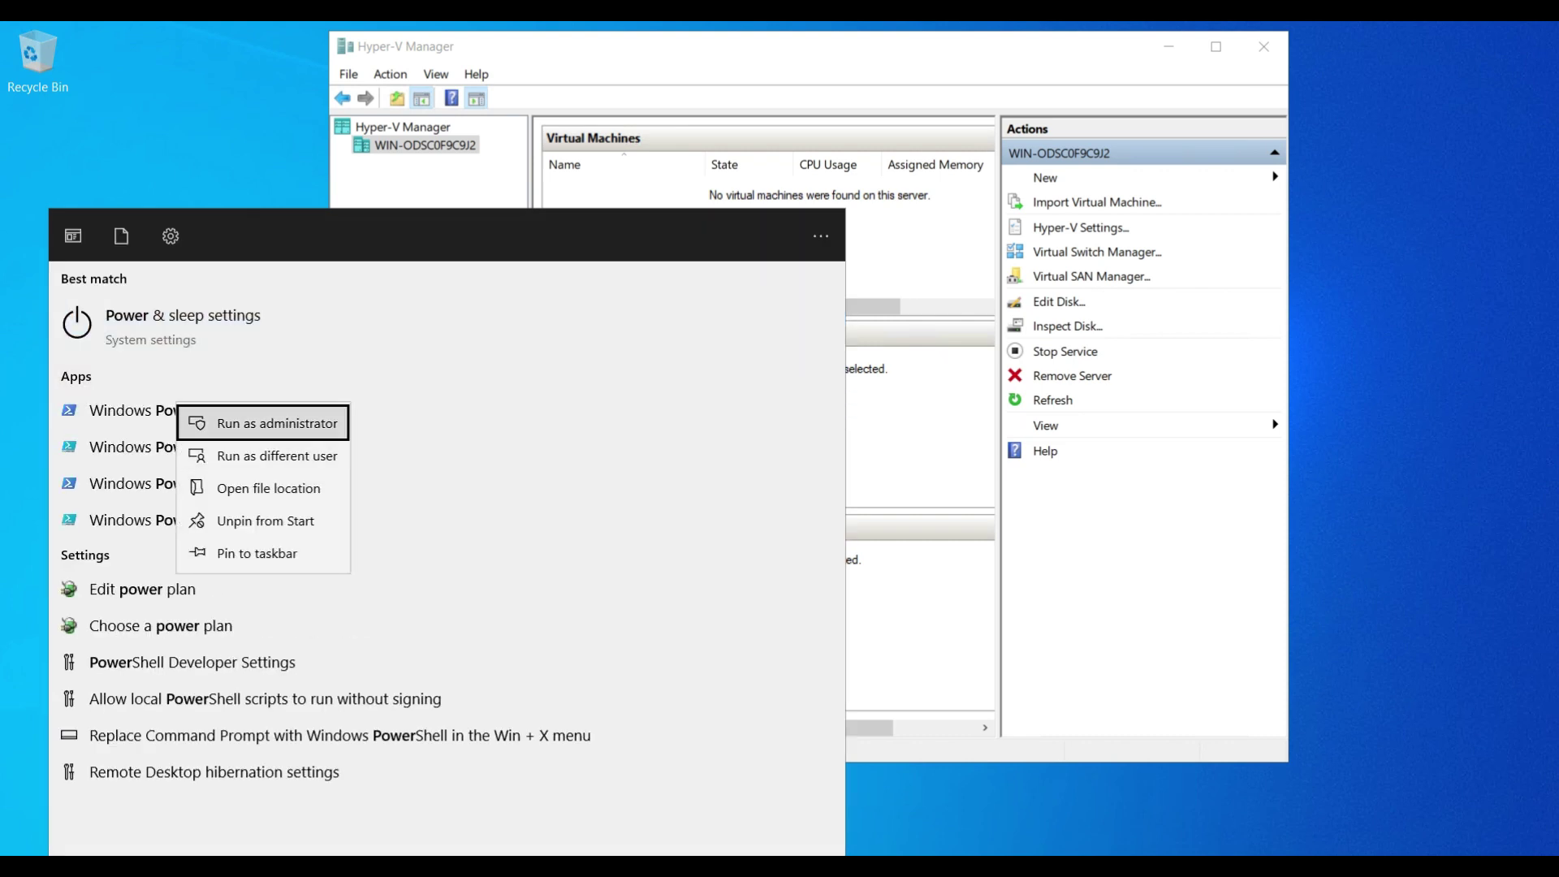
{"action": "left_click", "coordinate": [244, 423]}
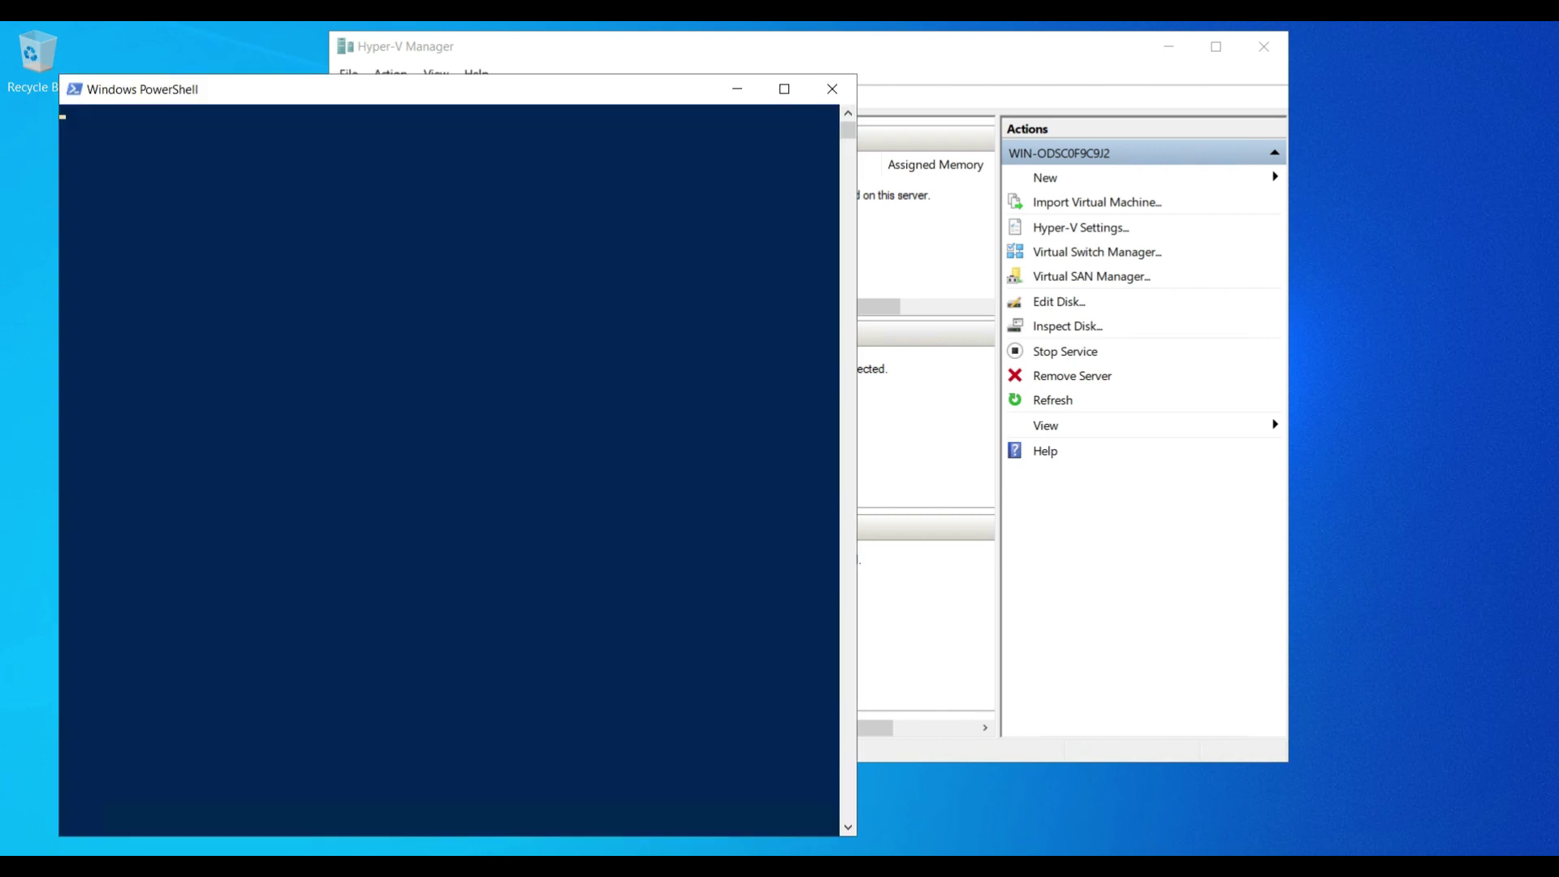
{"action": "left_click", "coordinate": [785, 88]}
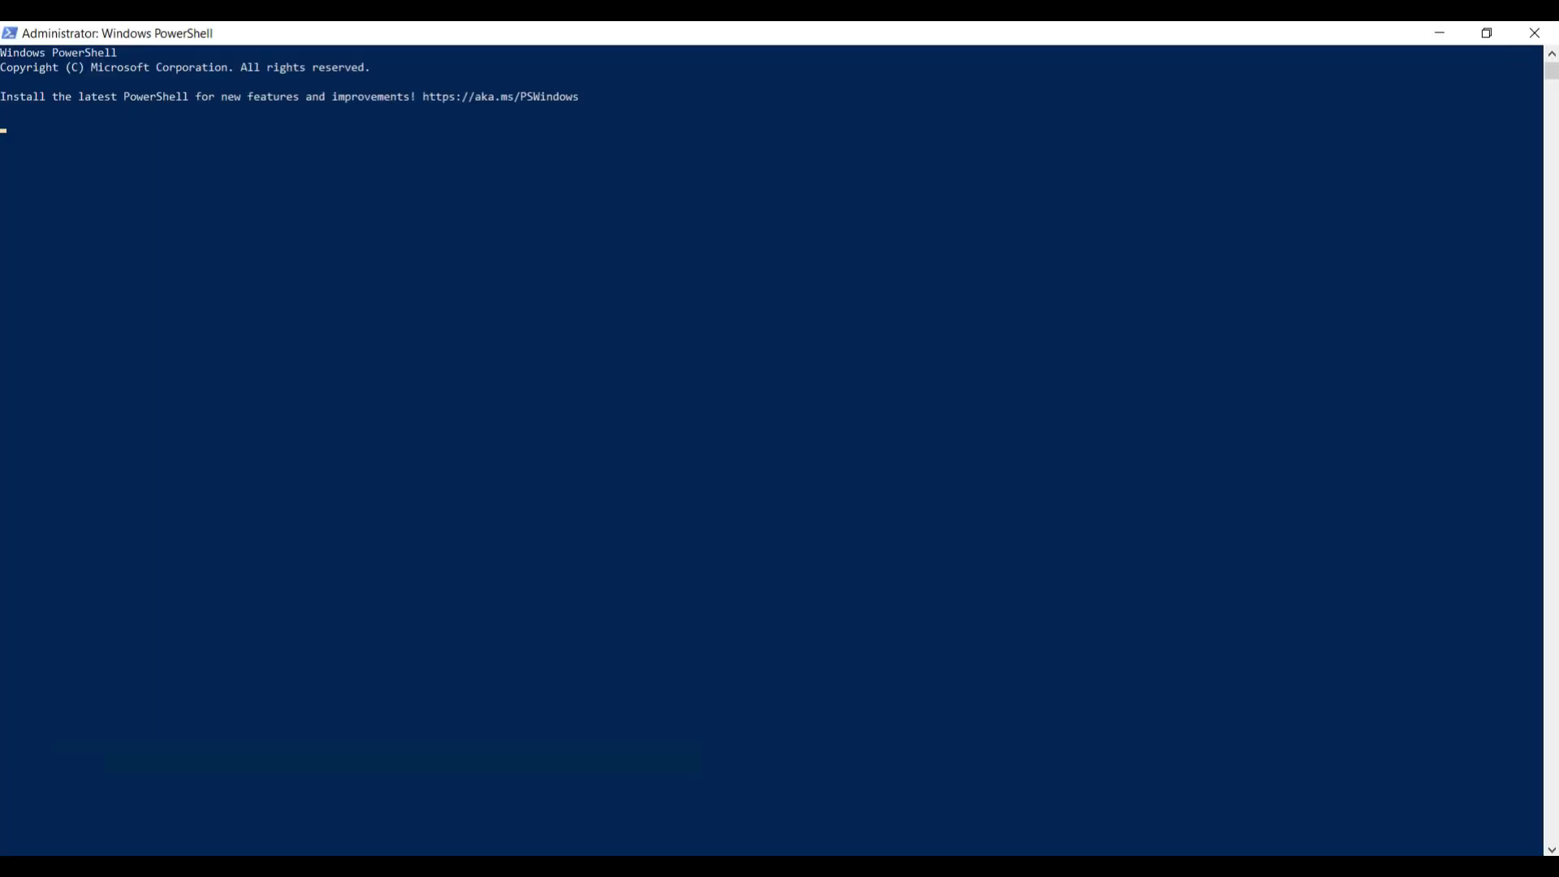
{"action": "left_click", "coordinate": [1439, 33]}
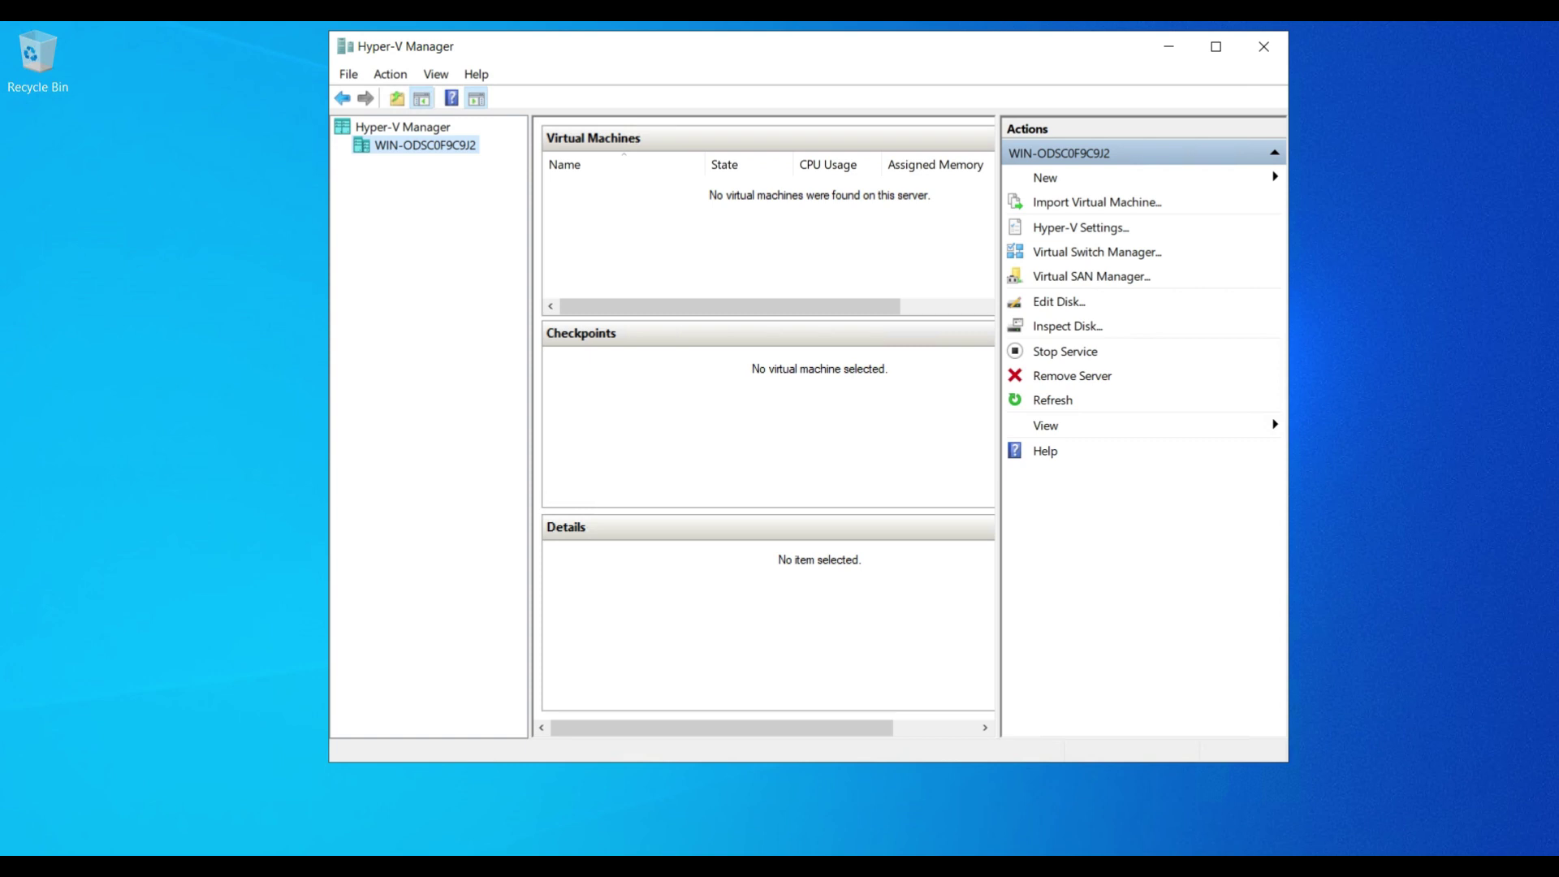
Switch to the Notepad window containing the New-VMSwitch command and place the cursor in its adapter name.
{"action": "key", "text": "alt+Tab"}
{"action": "left_click", "coordinate": [625, 264]}
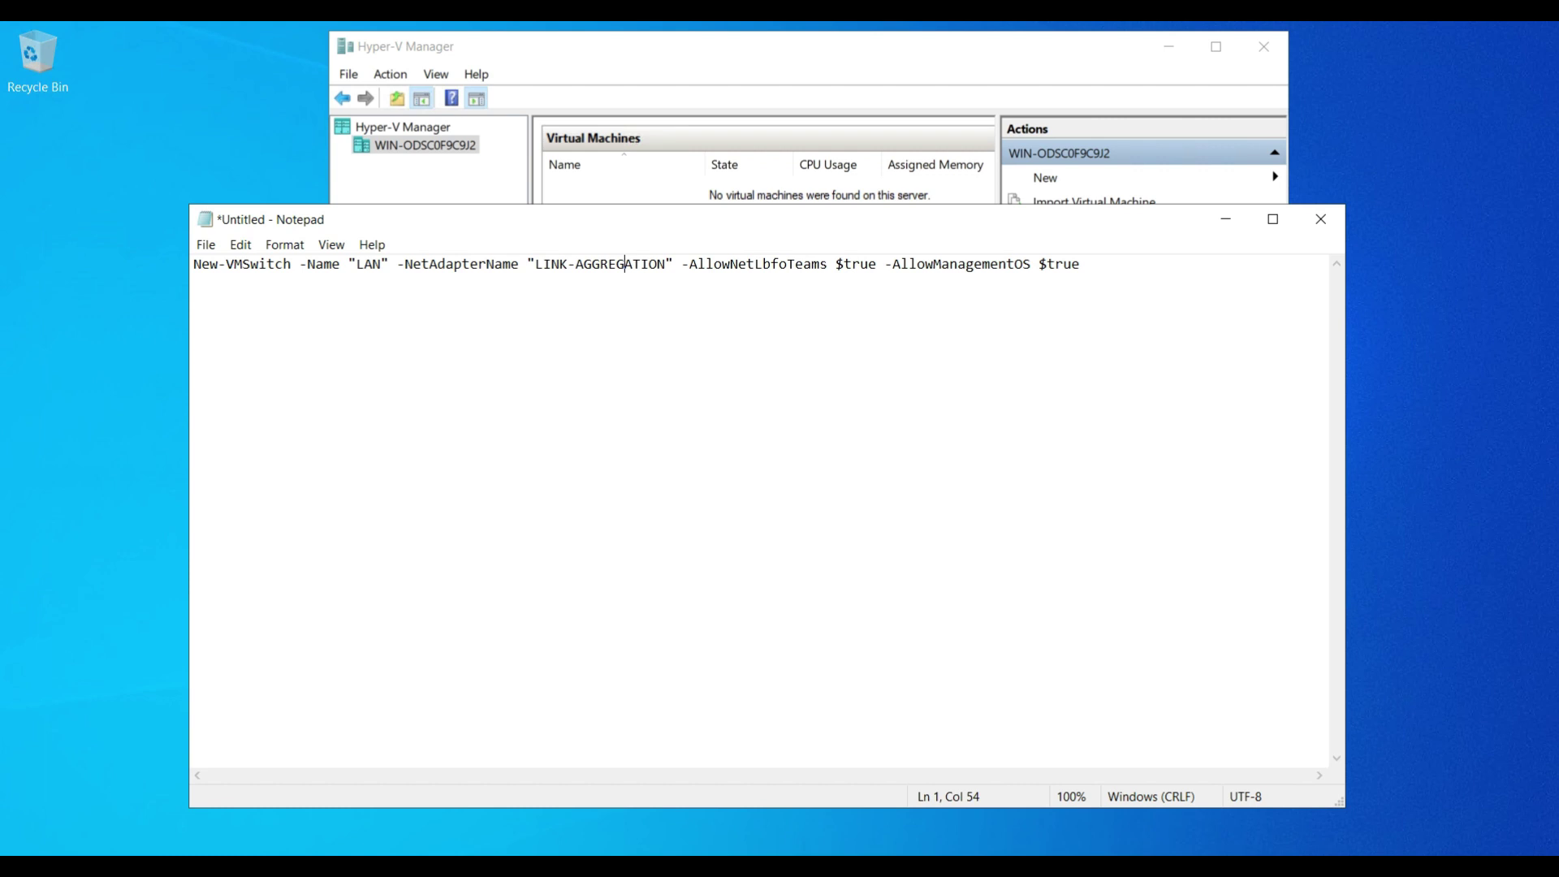
{"action": "left_click", "coordinate": [665, 264]}
Replace the -Name value in the New-VMSwitch command with "NIC-TEAM".
{"action": "left_click", "coordinate": [381, 264]}
{"action": "key", "text": "BackSpace"}
{"action": "key", "text": "BackSpace"}
{"action": "key", "text": "BackSpace"}
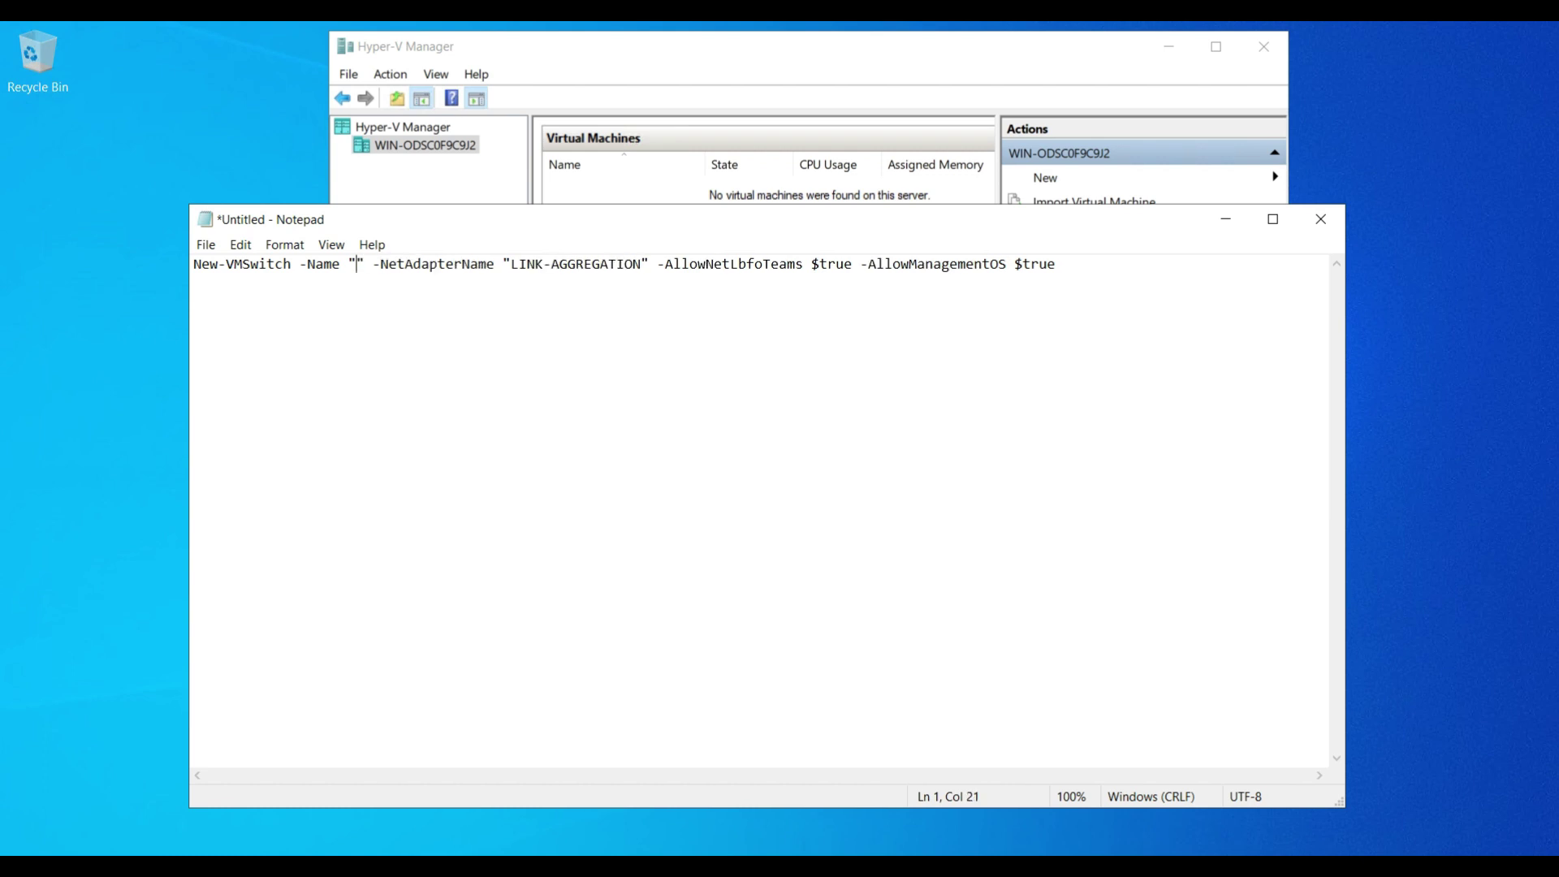
{"action": "type", "text": "NIC-TEAM"}
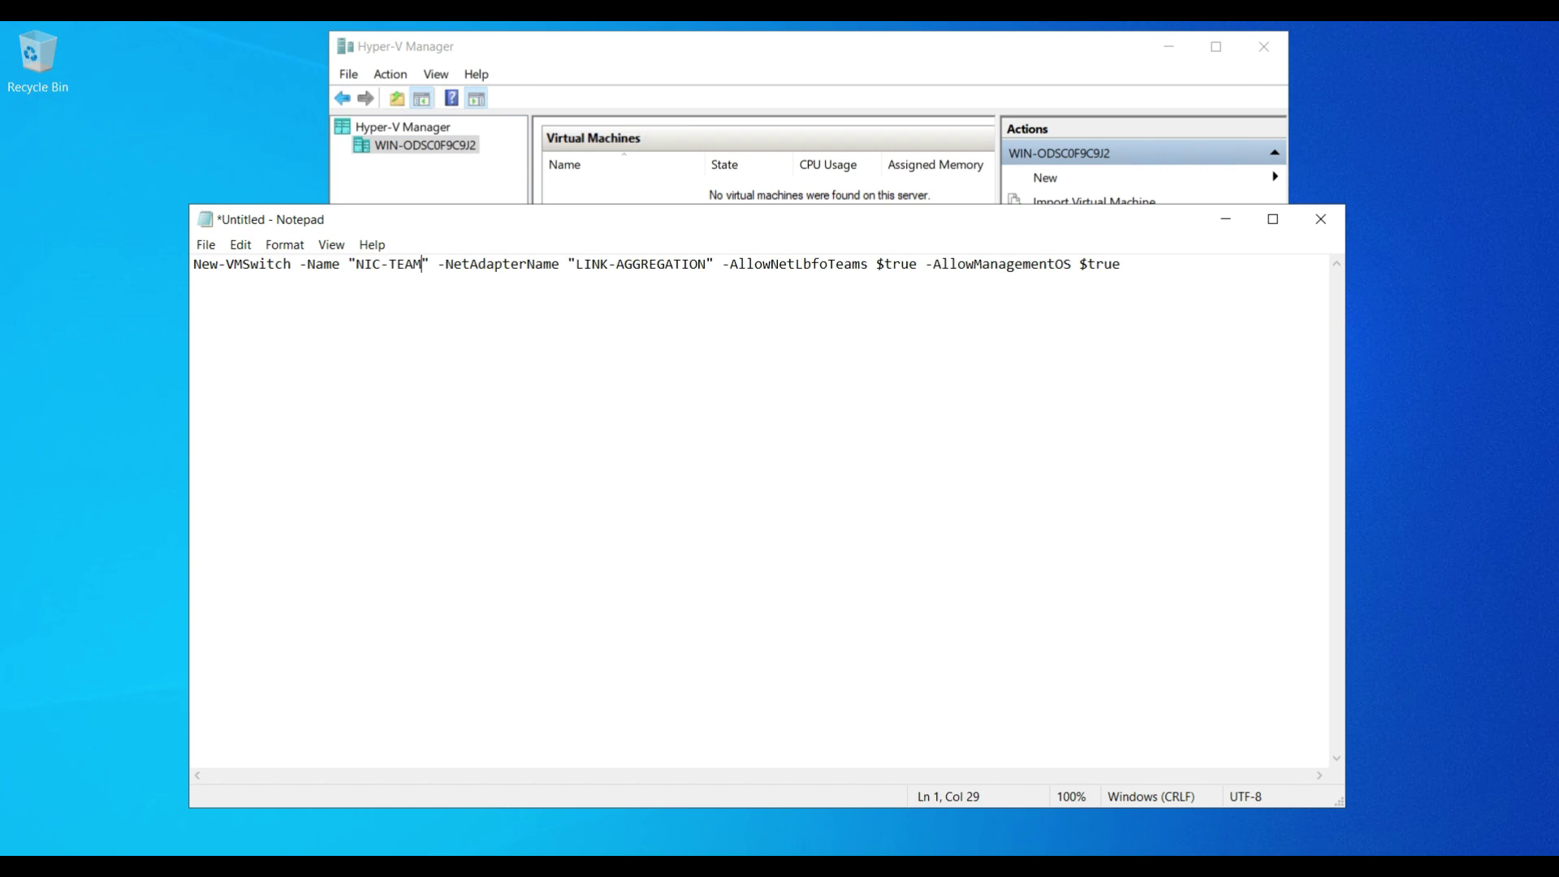
Replace the -NetAdapterName value in the command with "VM-NIC" and copy the whole line.
{"action": "left_click", "coordinate": [706, 264]}
{"action": "key", "text": "BackSpace"}
{"action": "key", "text": "BackSpace"}
{"action": "key", "text": "BackSpace"}
{"action": "key", "text": "BackSpace"}
{"action": "key", "text": "BackSpace"}
{"action": "key", "text": "BackSpace"}
{"action": "key", "text": "BackSpace"}
{"action": "key", "text": "BackSpace"}
{"action": "key", "text": "BackSpace"}
{"action": "key", "text": "BackSpace"}
{"action": "key", "text": "BackSpace"}
{"action": "key", "text": "BackSpace"}
{"action": "key", "text": "BackSpace"}
{"action": "key", "text": "BackSpace"}
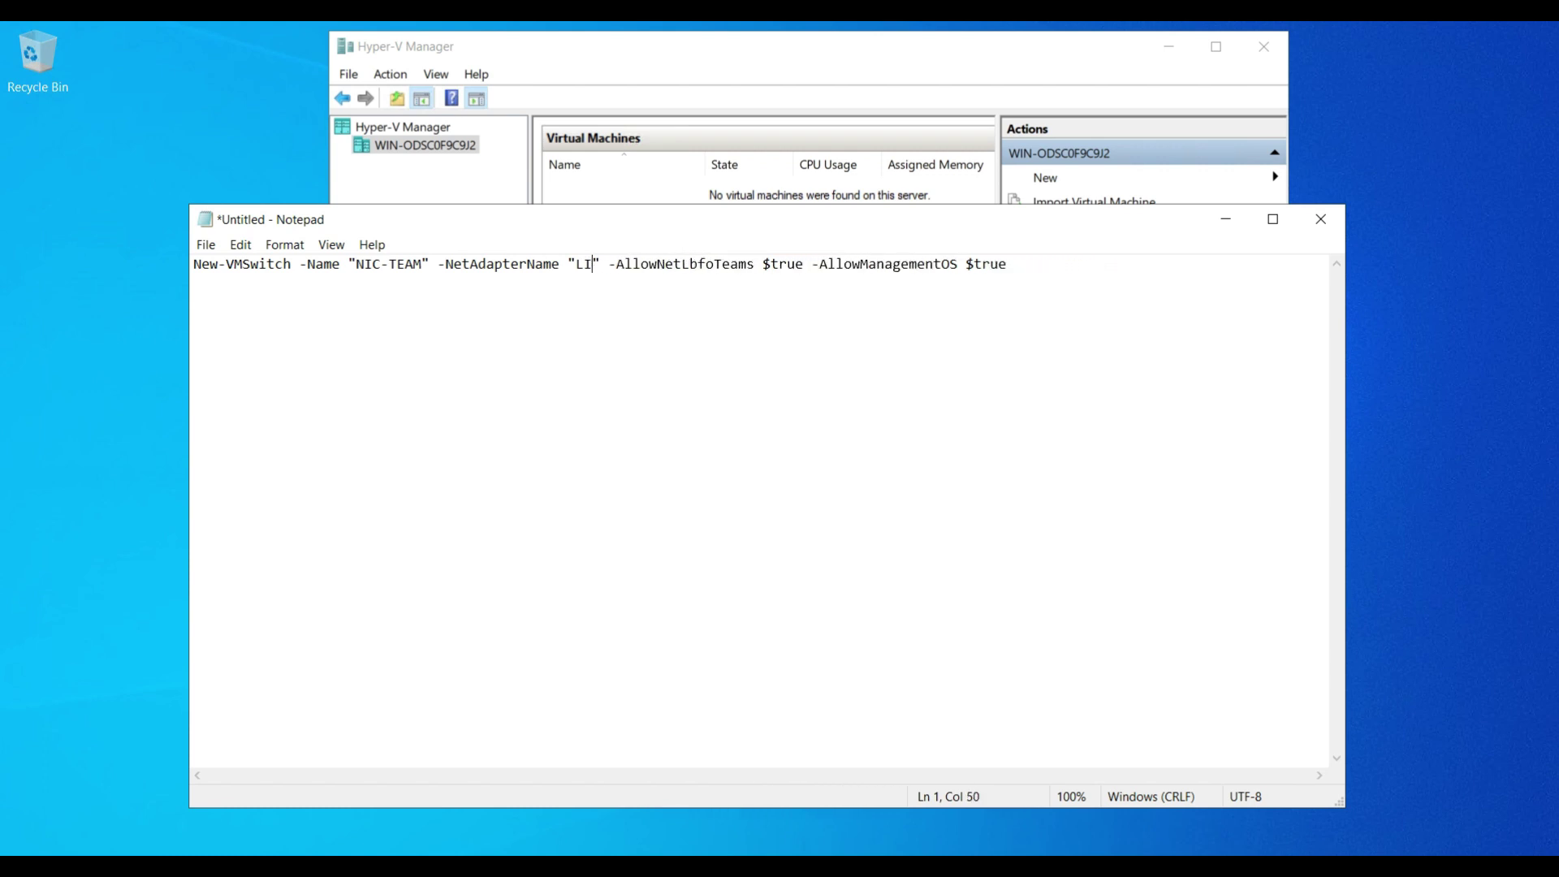
{"action": "key", "text": "BackSpace"}
{"action": "key", "text": "BackSpace"}
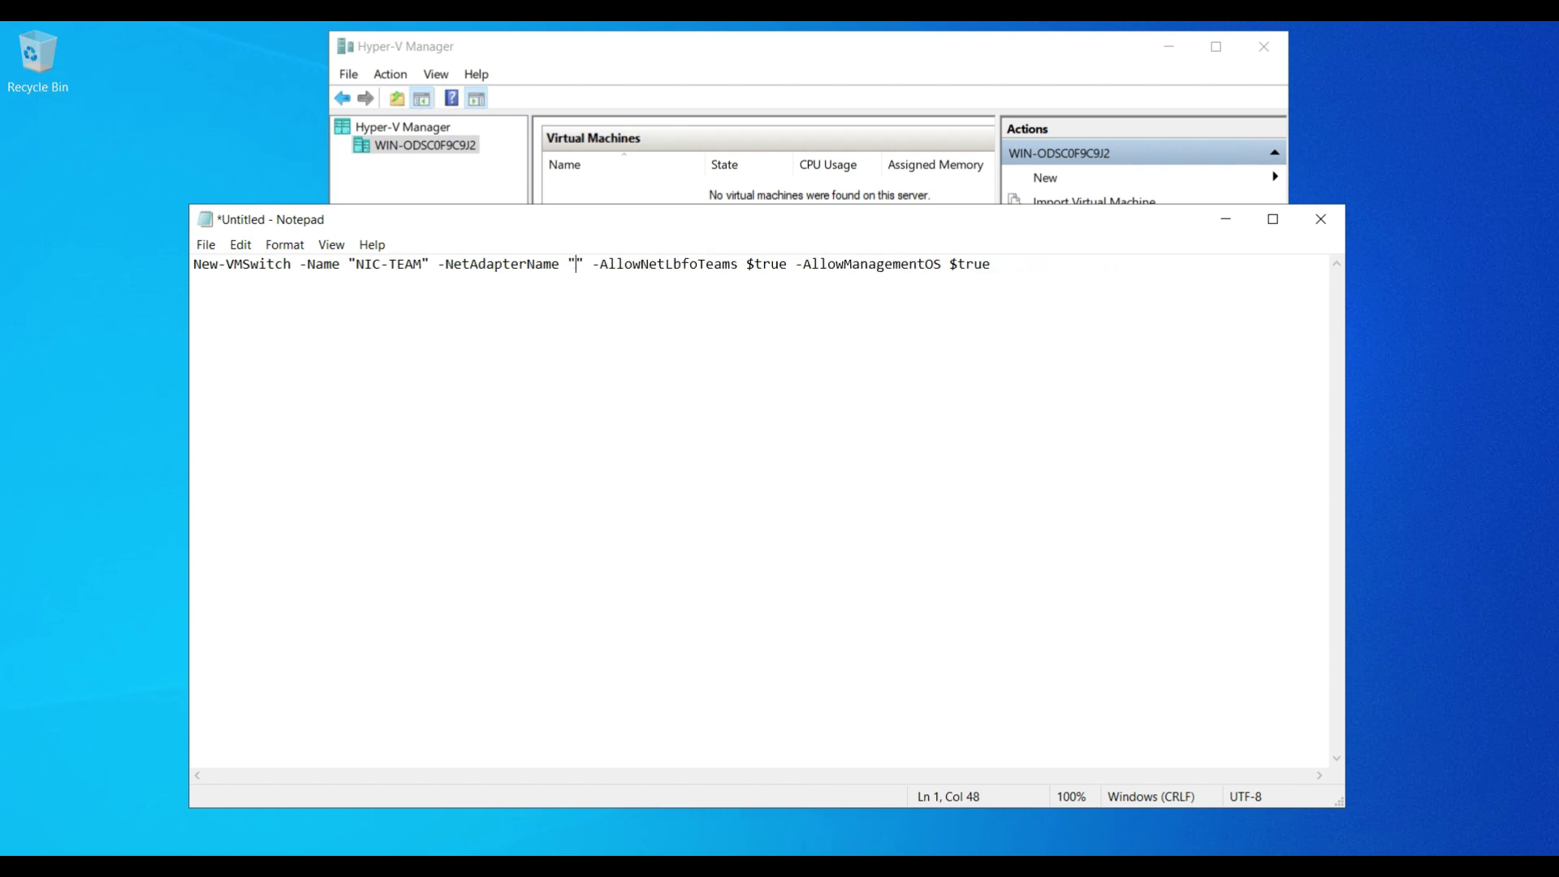
{"action": "type", "text": "VM-NIC"}
{"action": "left_click", "coordinate": [665, 264]}
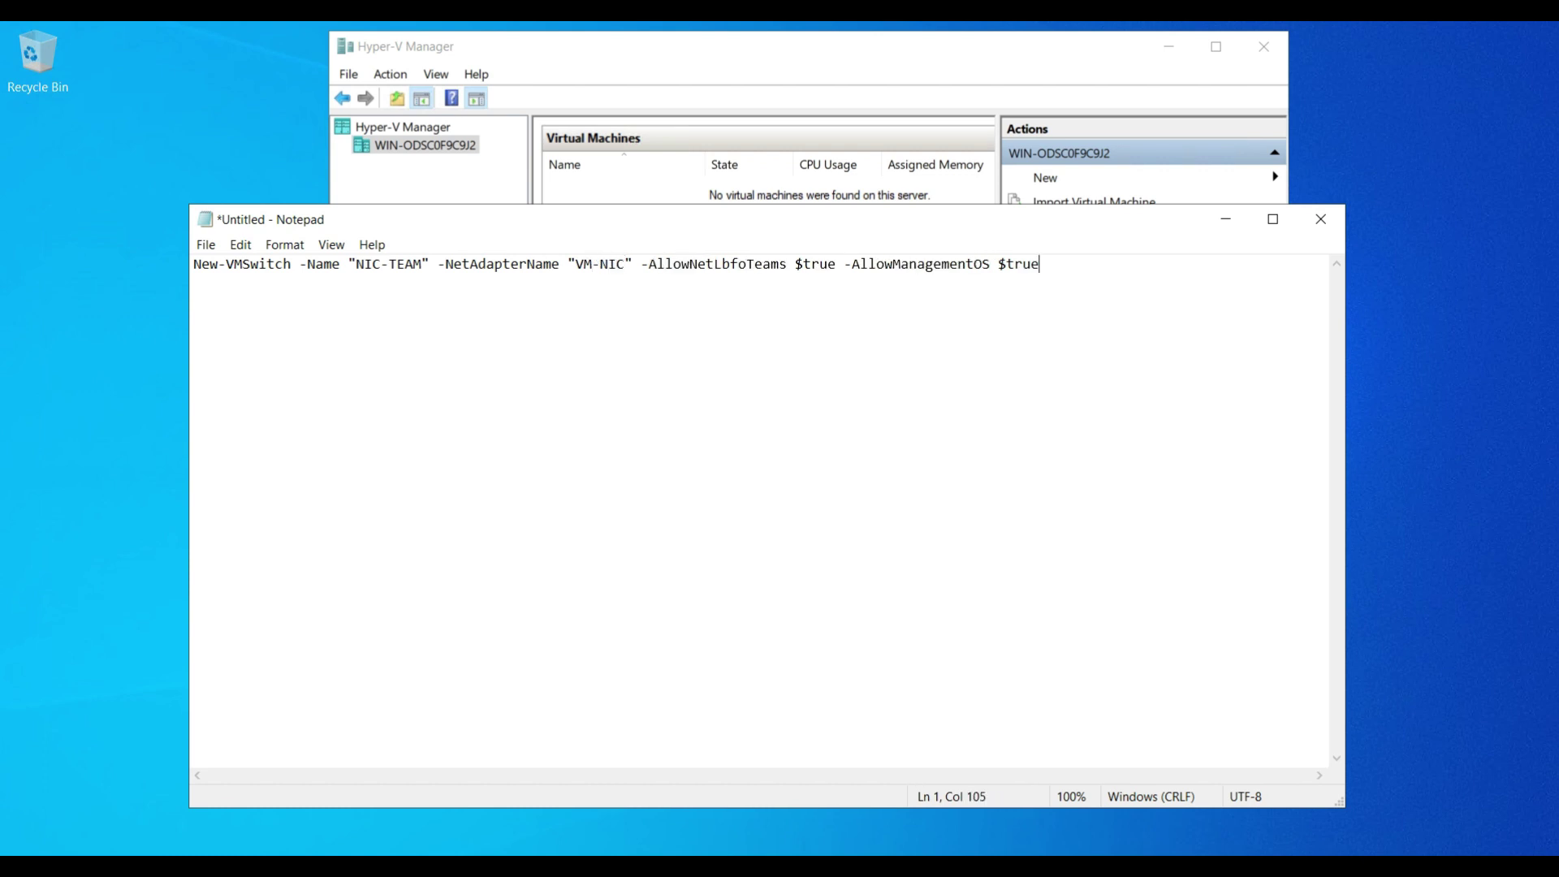
{"action": "left_click_drag", "start_coordinate": [1040, 263], "coordinate": [193, 264]}
{"action": "key", "text": "ctrl+c"}
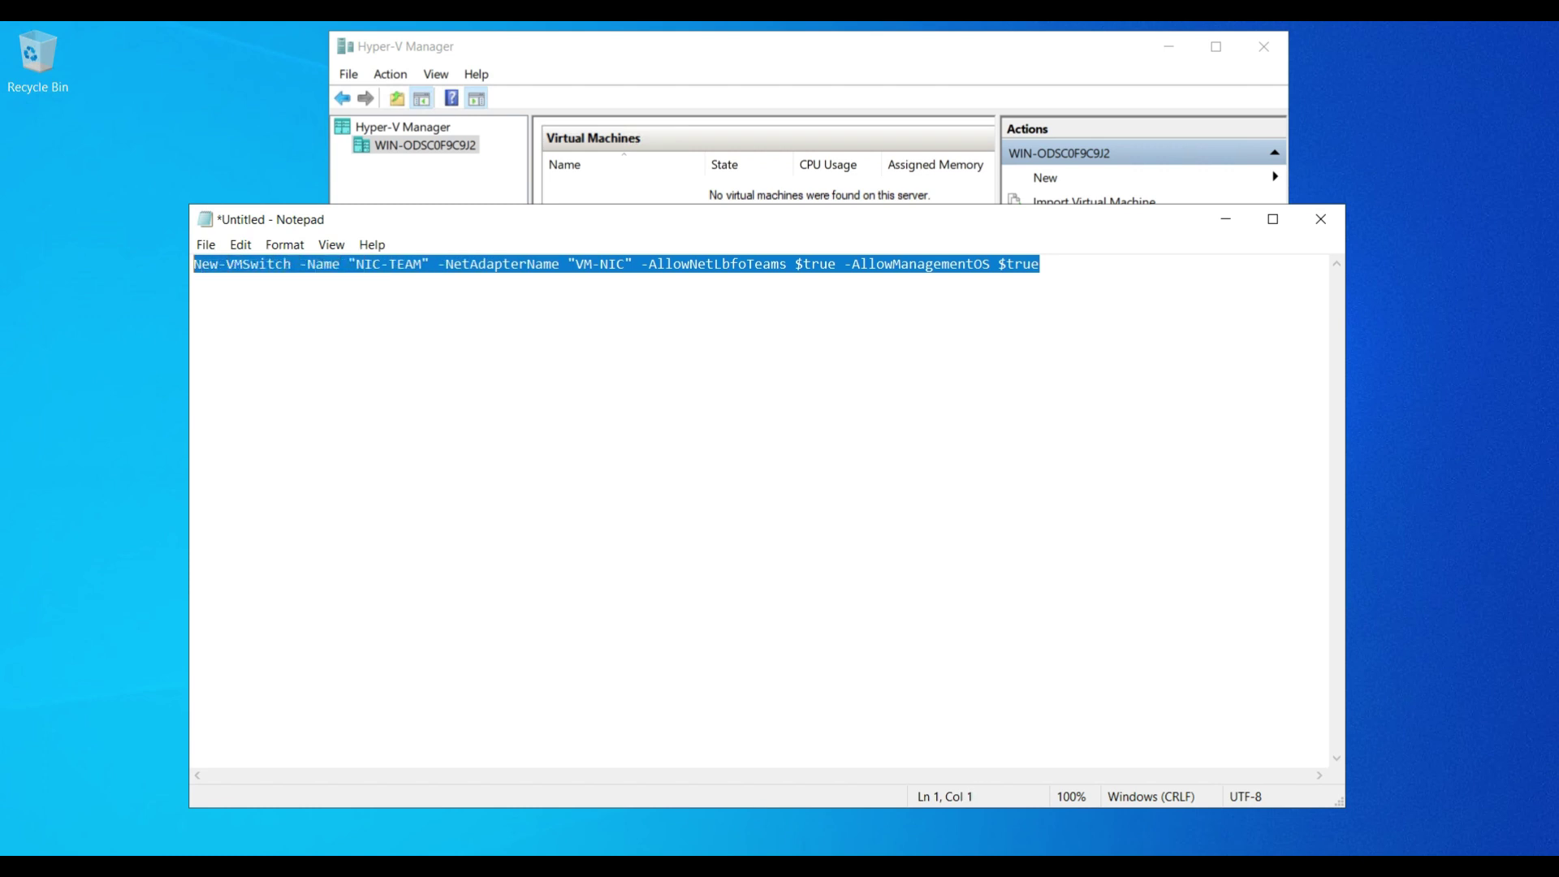
{"action": "left_click", "coordinate": [290, 264]}
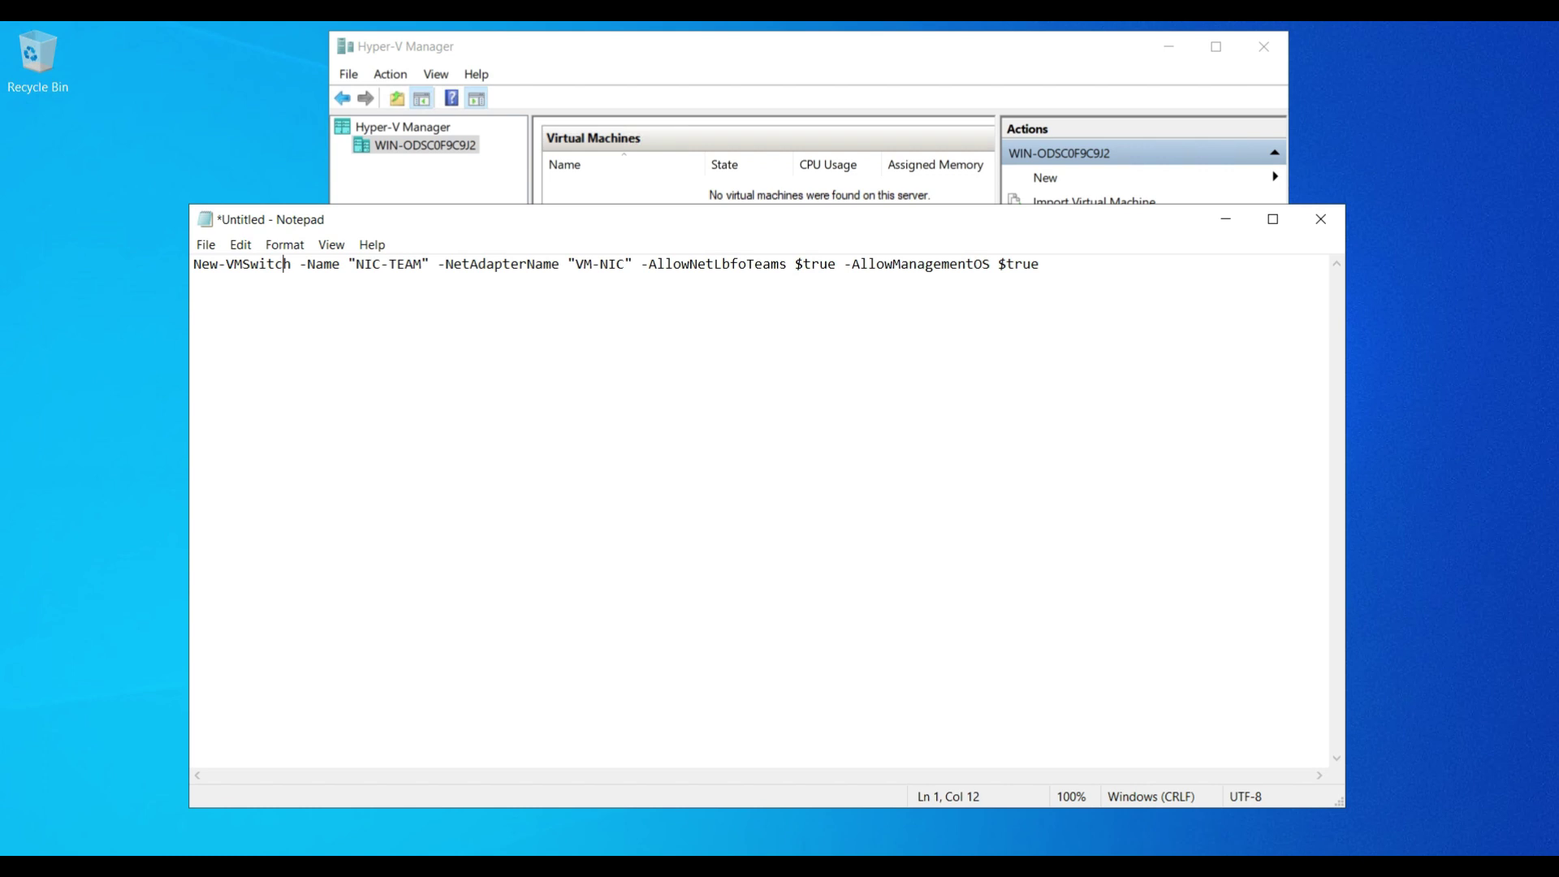
{"action": "left_click", "coordinate": [421, 264]}
{"action": "left_click", "coordinate": [624, 264]}
{"action": "key", "text": "BackSpace"}
{"action": "key", "text": "BackSpace"}
{"action": "key", "text": "BackSpace"}
{"action": "key", "text": "BackSpace"}
{"action": "key", "text": "BackSpace"}
{"action": "key", "text": "BackSpace"}
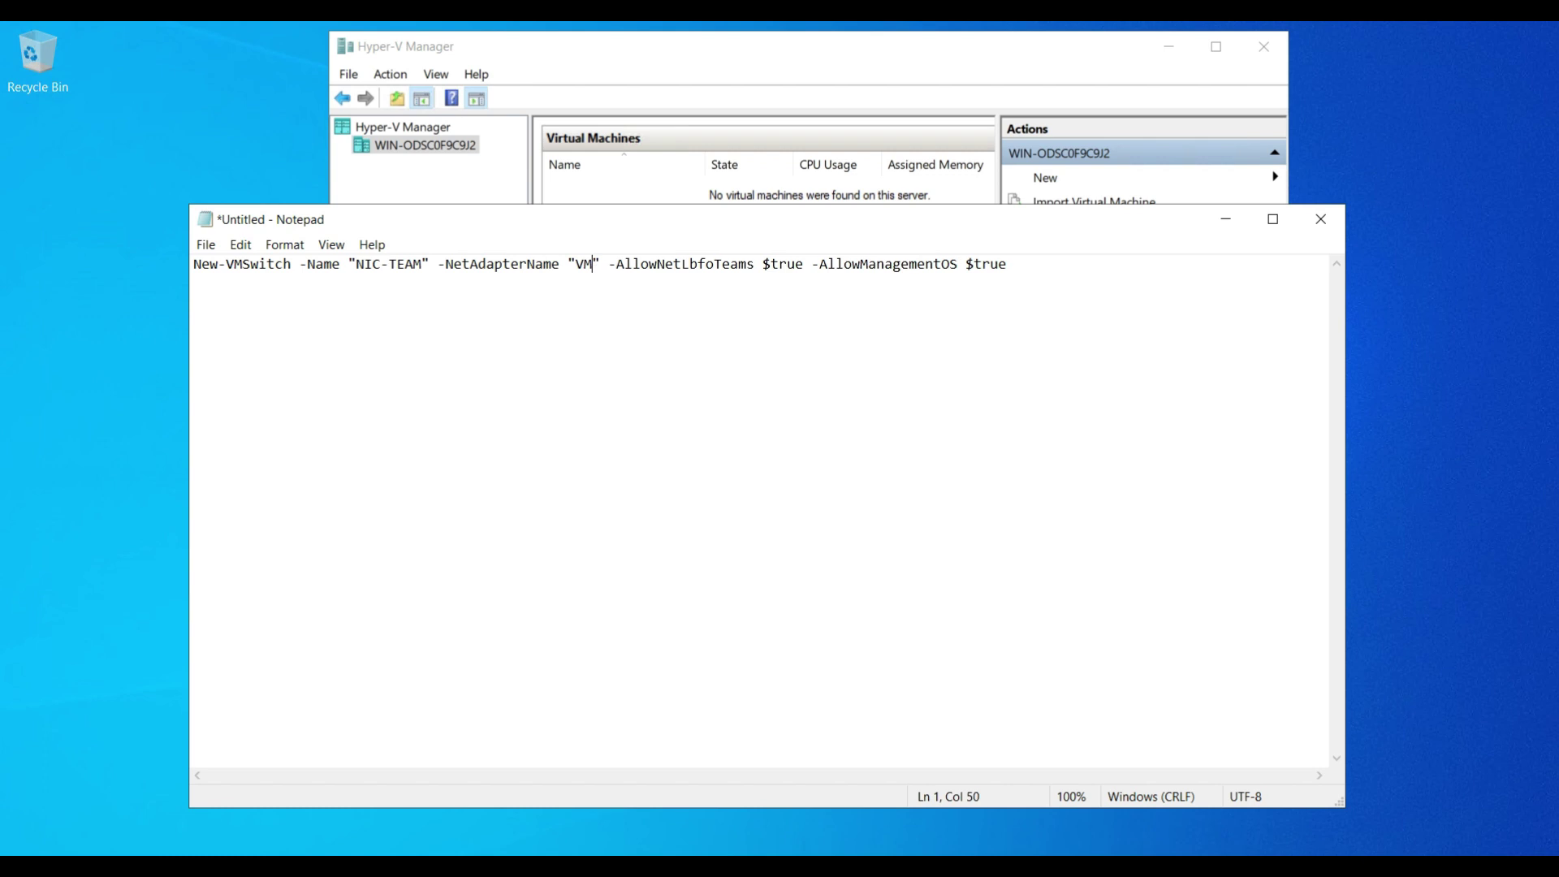
{"action": "key", "text": "ctrl+v"}
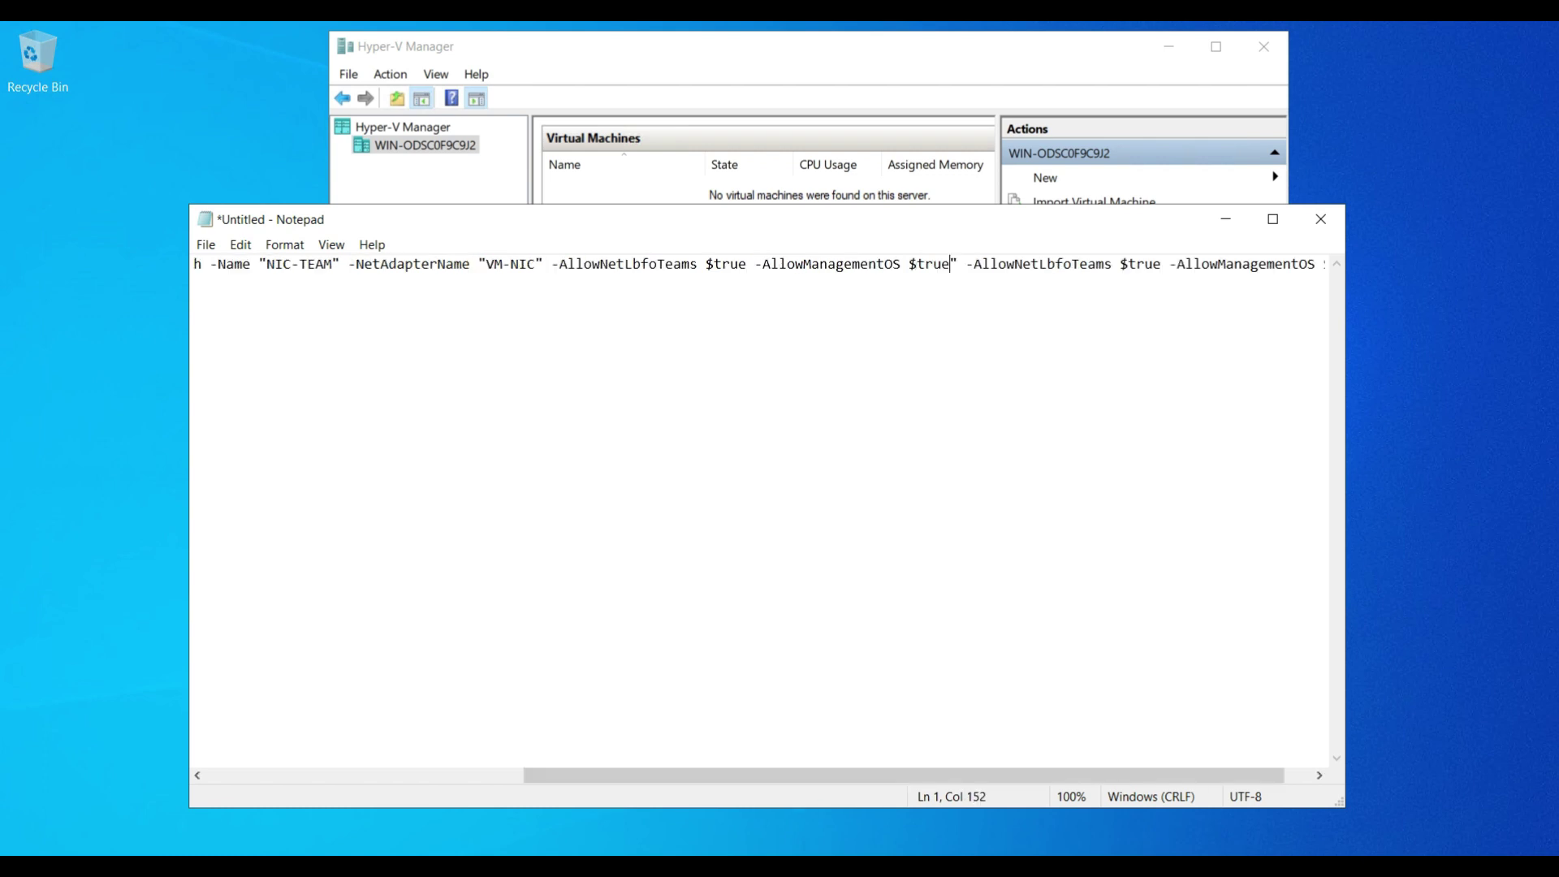
{"action": "key", "text": "ctrl+z"}
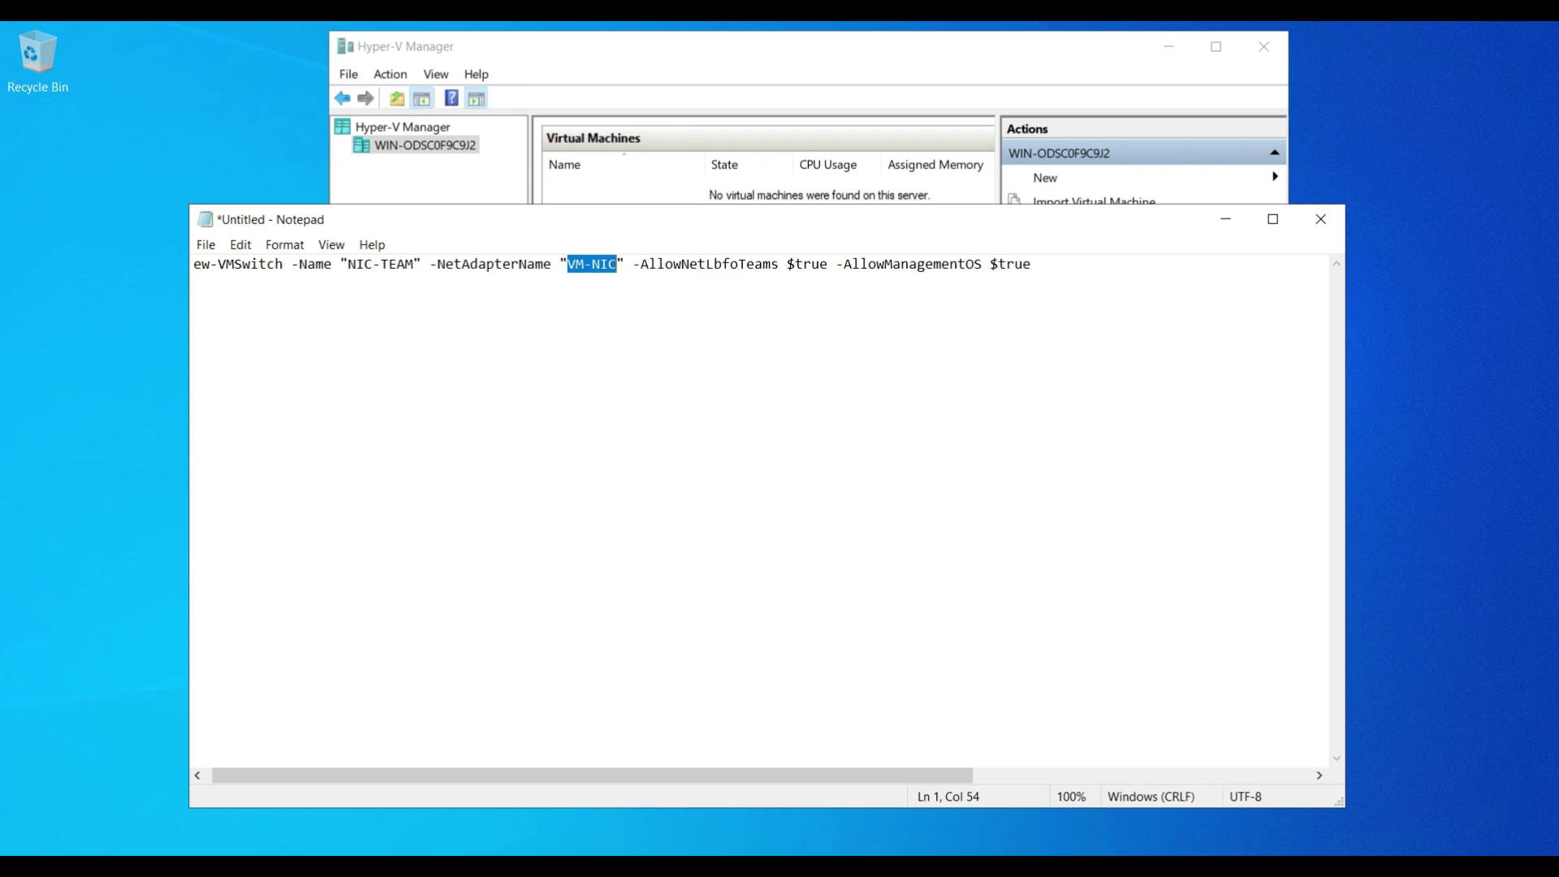
Set the command's -NetAdapterName value to "NIC-TEAM" and its -Name value to "VM-NIC".
{"action": "type", "text": "NIC-TEAM"}
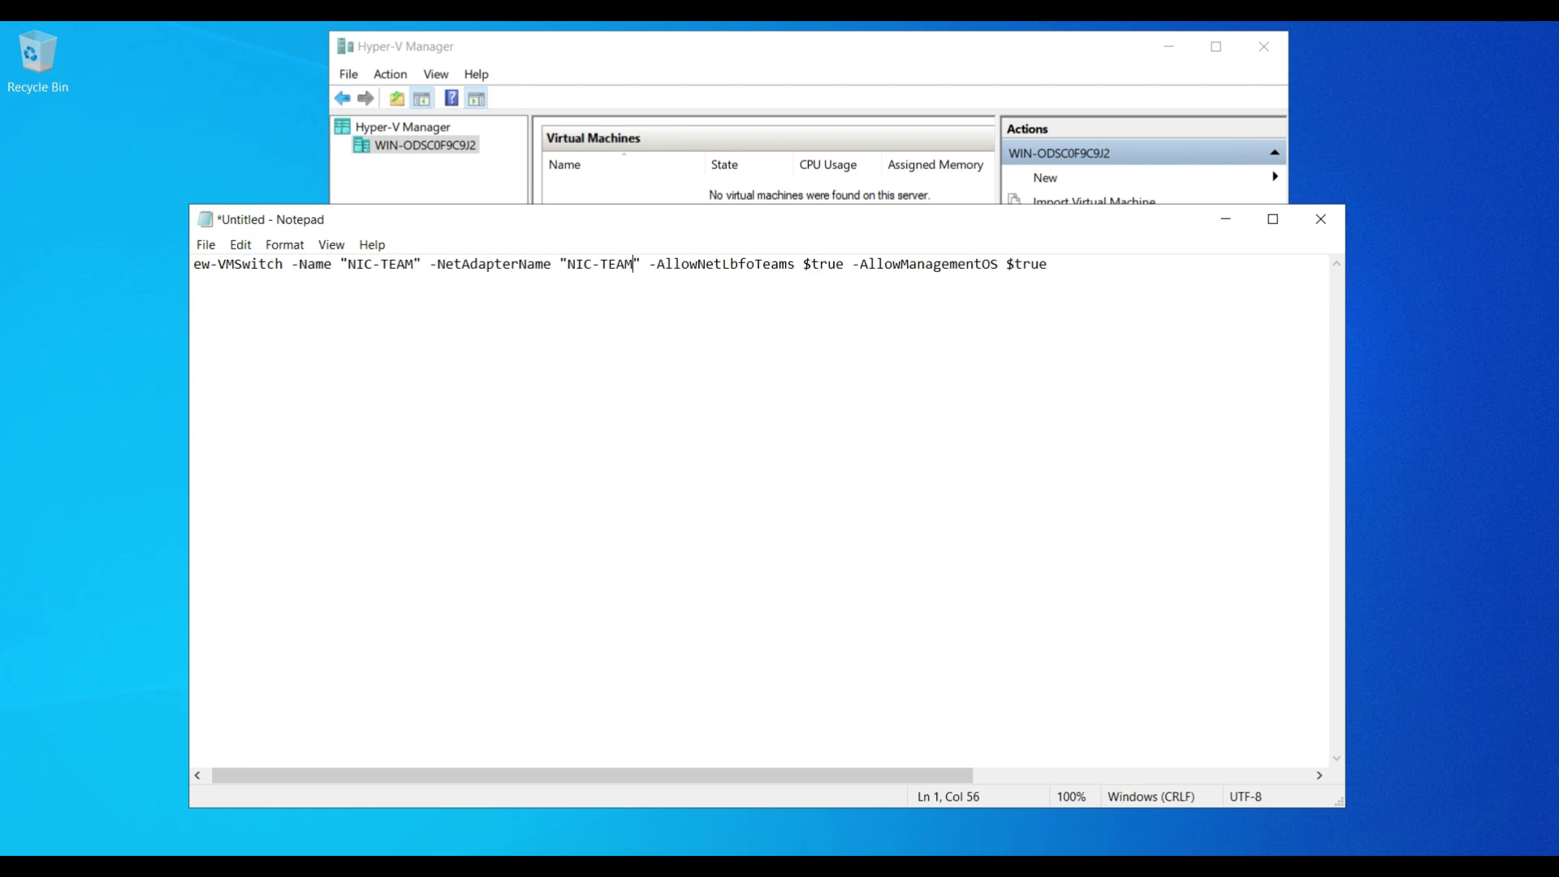
{"action": "left_click", "coordinate": [413, 264]}
{"action": "key", "text": "BackSpace"}
{"action": "key", "text": "BackSpace"}
{"action": "key", "text": "BackSpace"}
{"action": "key", "text": "BackSpace"}
{"action": "key", "text": "BackSpace"}
{"action": "key", "text": "BackSpace"}
{"action": "key", "text": "BackSpace"}
{"action": "key", "text": "BackSpace"}
{"action": "type", "text": "VM-NIC"}
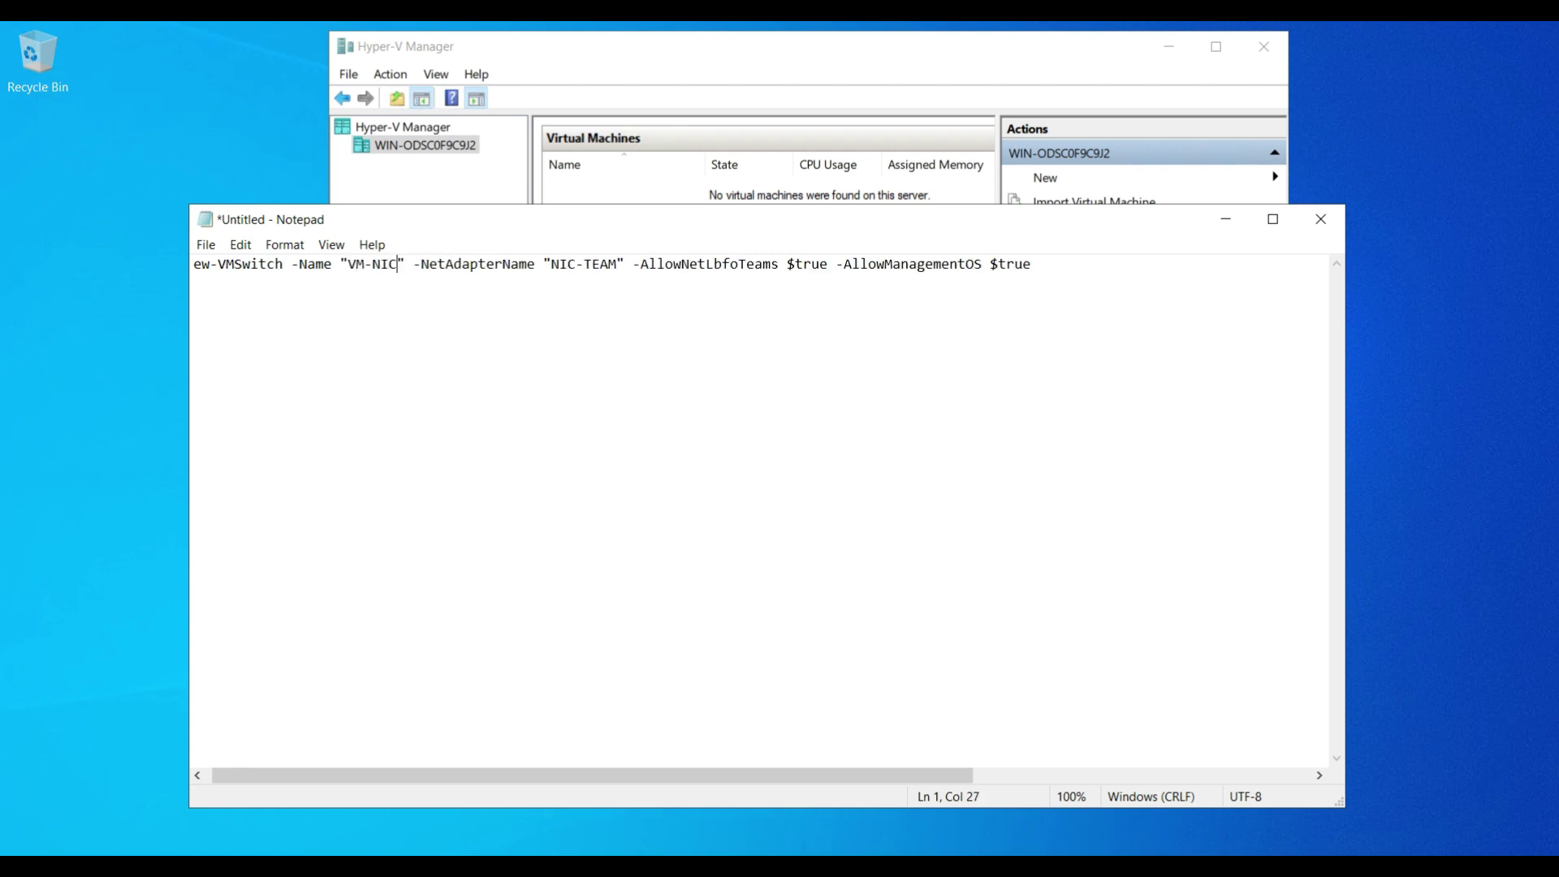
Copy the whole edited New-VMSwitch command and minimize Notepad.
{"action": "key", "text": "ctrl+a"}
{"action": "key", "text": "ctrl+c"}
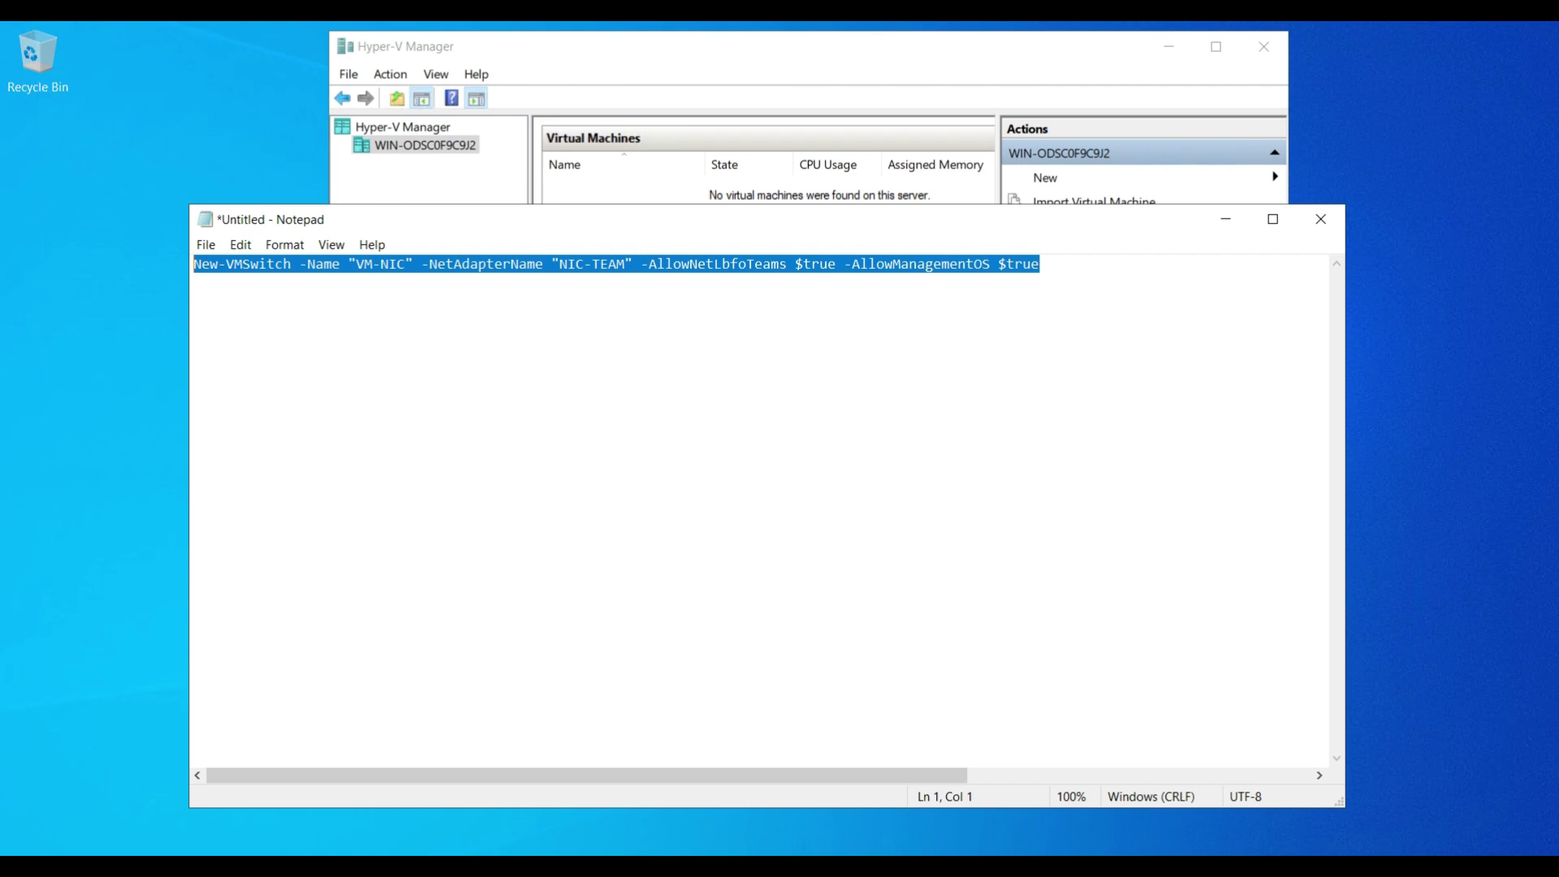
{"action": "left_click", "coordinate": [657, 264]}
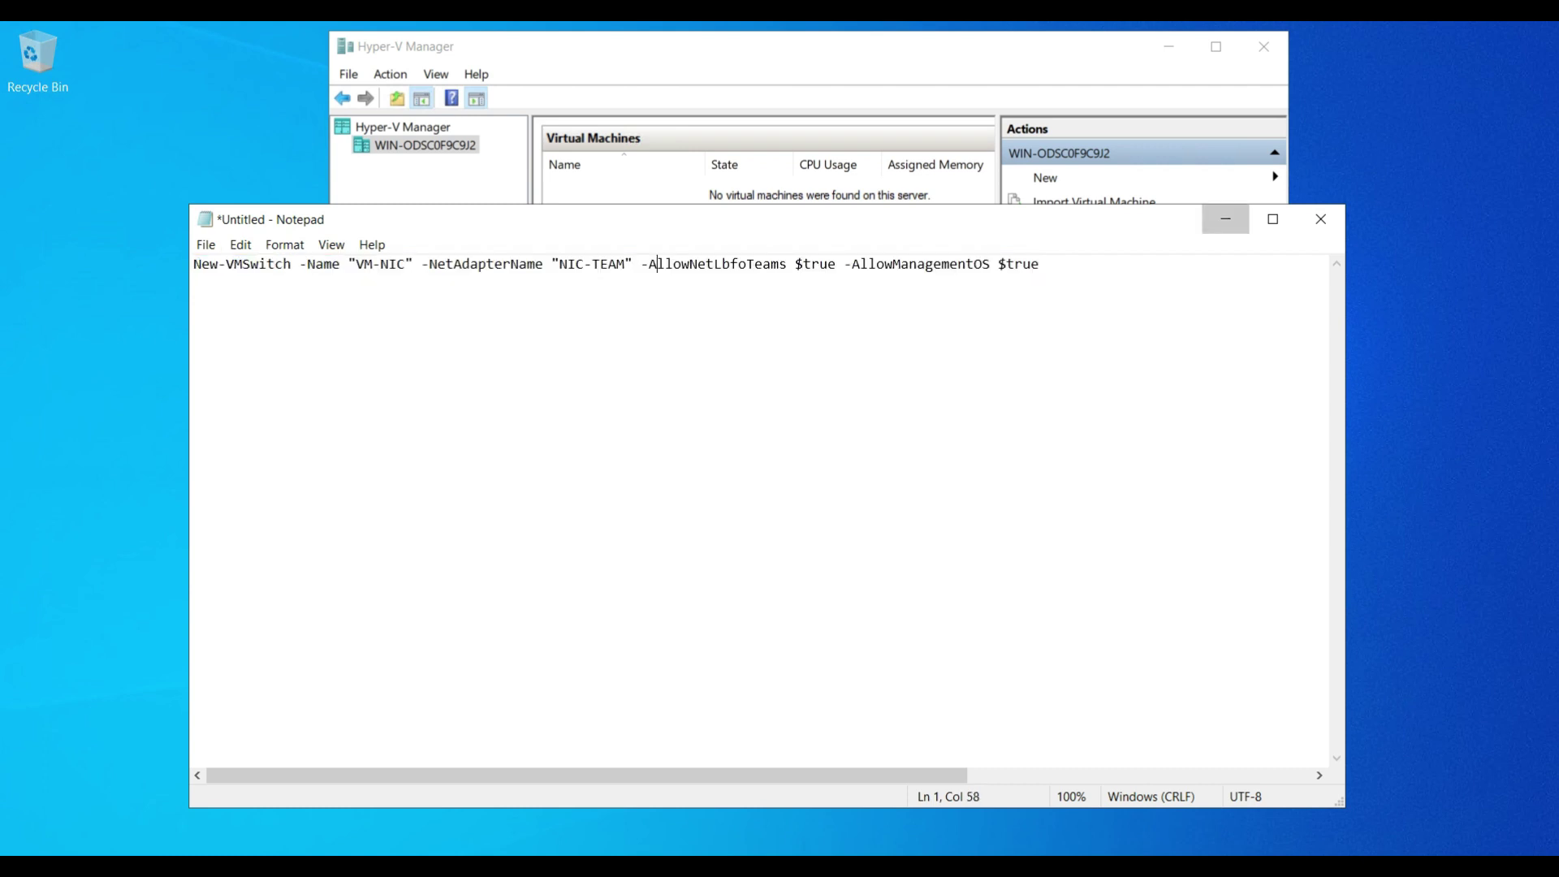
{"action": "left_click", "coordinate": [1226, 219]}
Switch to PowerShell, run New-VMSwitch -Name "VM-NIC" -NetAdapterName "NIC-TEAM" -AllowNetLbfoTeams $true -AllowManagementOS $true, and minimize the window.
{"action": "key", "text": "alt+Tab"}
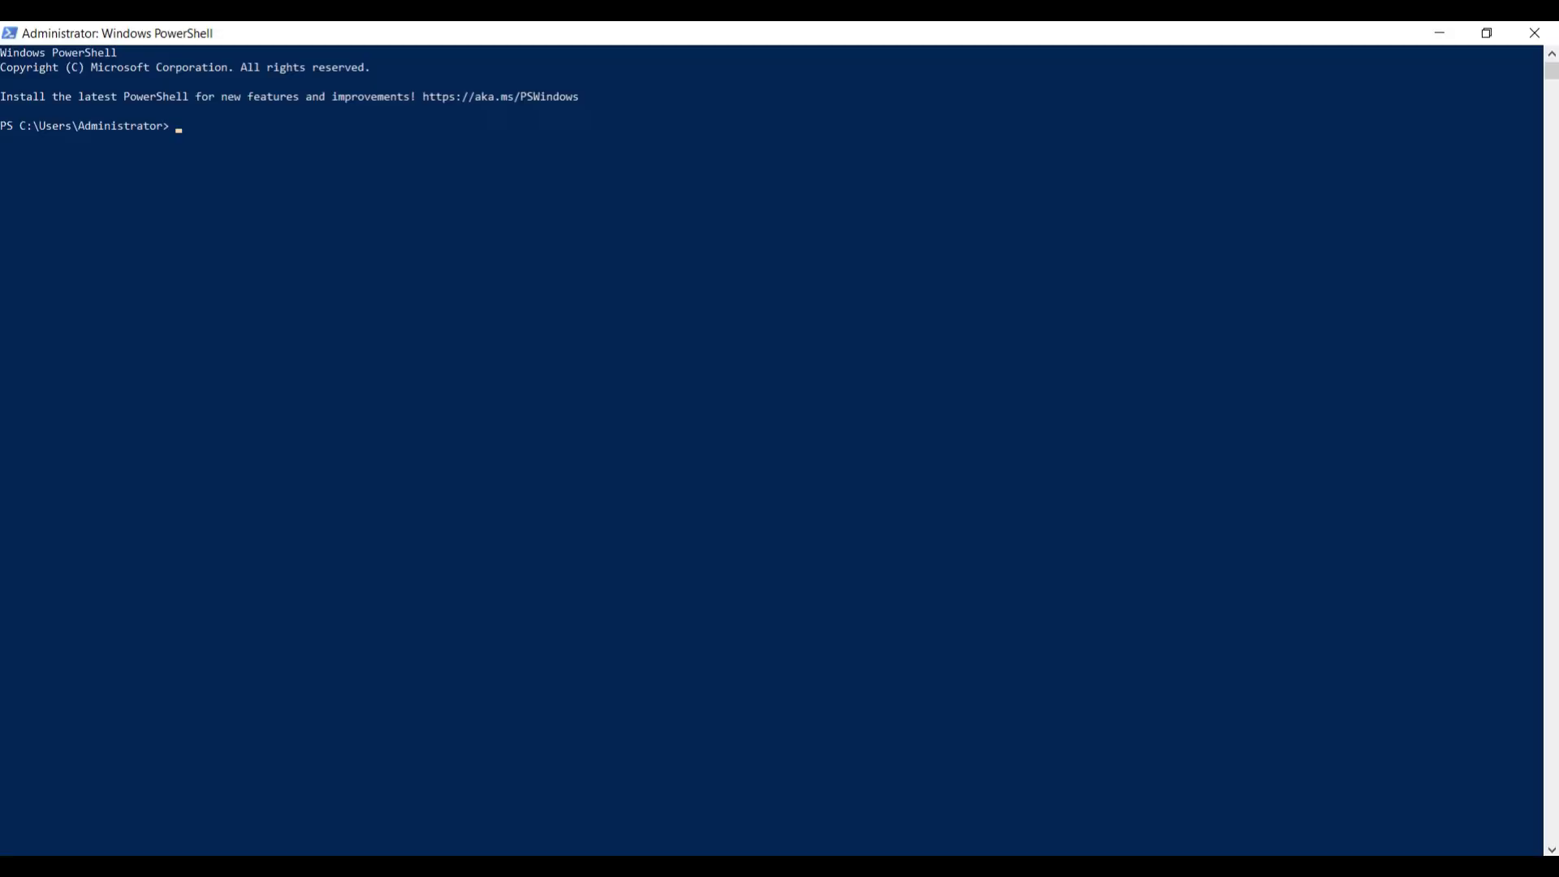
{"action": "key", "text": "ctrl+v"}
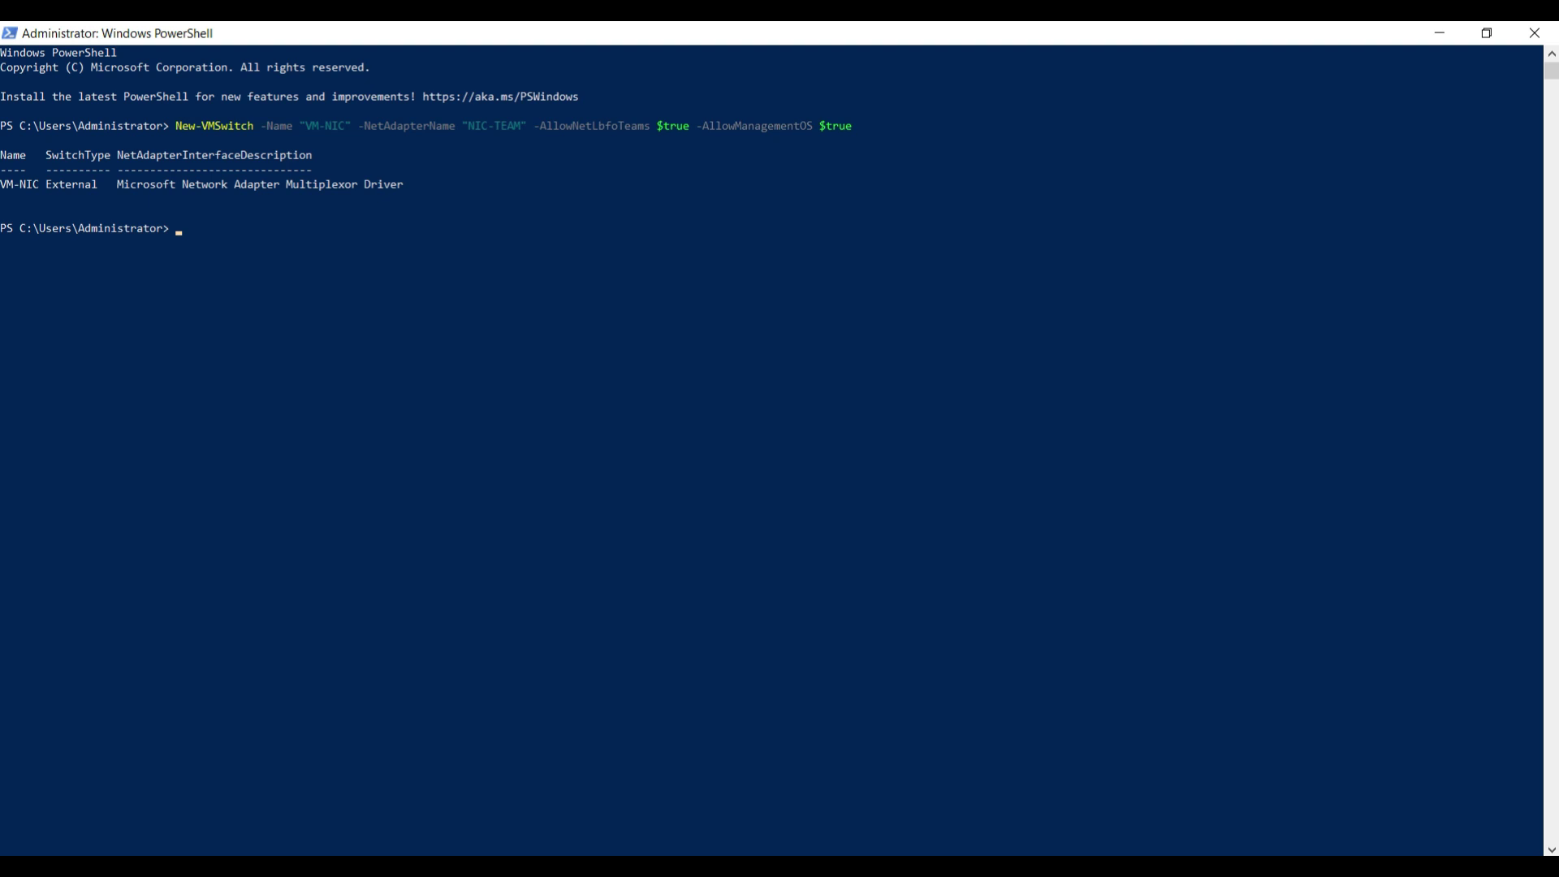
{"action": "left_click", "coordinate": [1440, 33]}
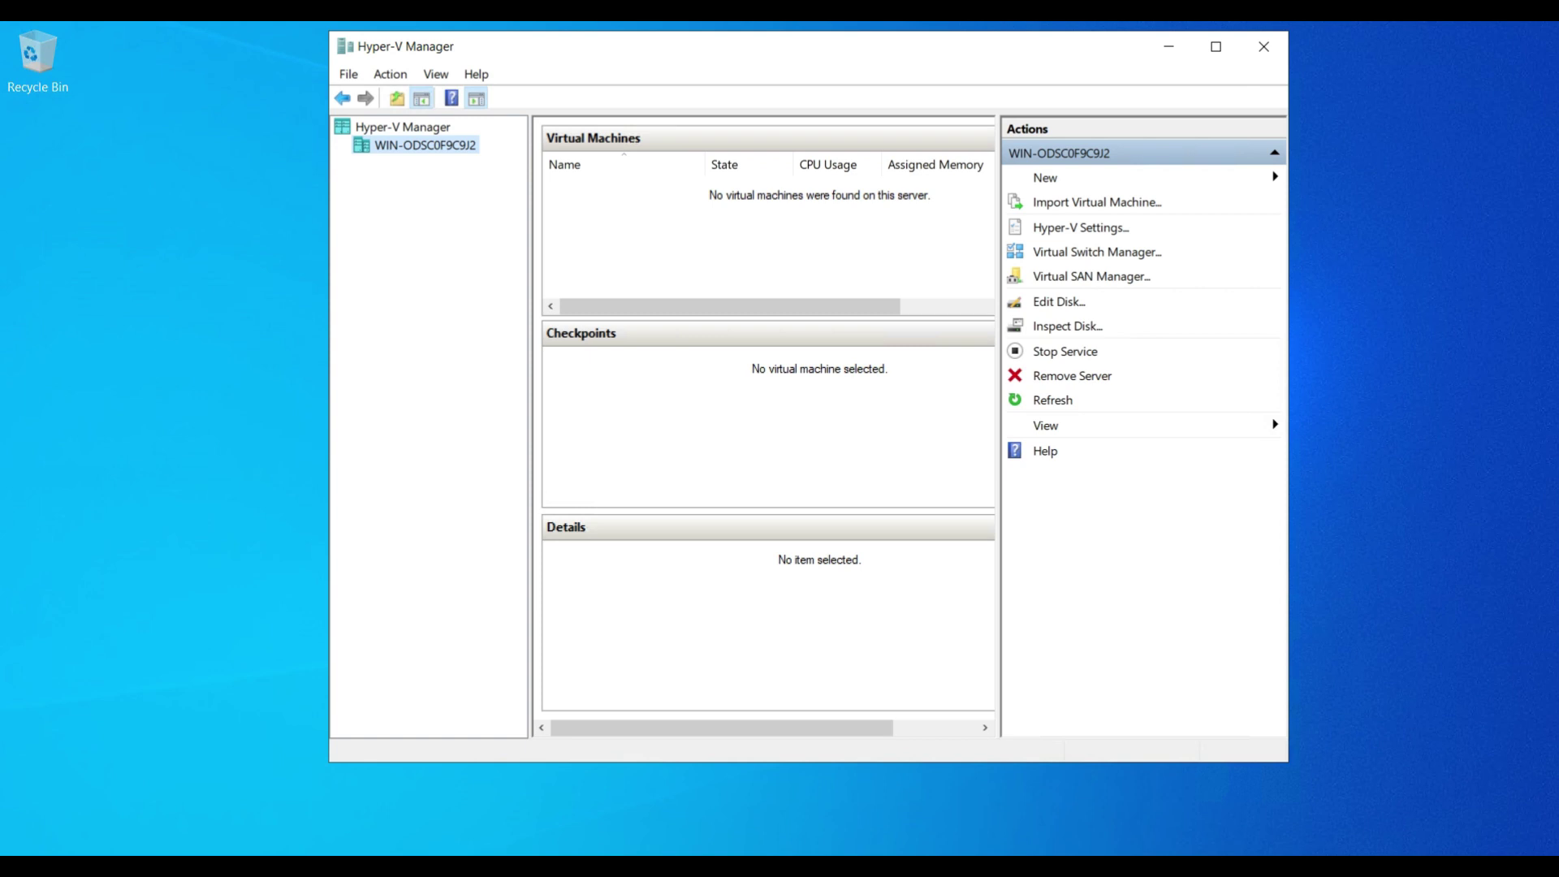
Examine the VM-NIC switch's properties in the server's Virtual Switch Manager and close Hyper-V Manager.
{"action": "right_click", "coordinate": [442, 144]}
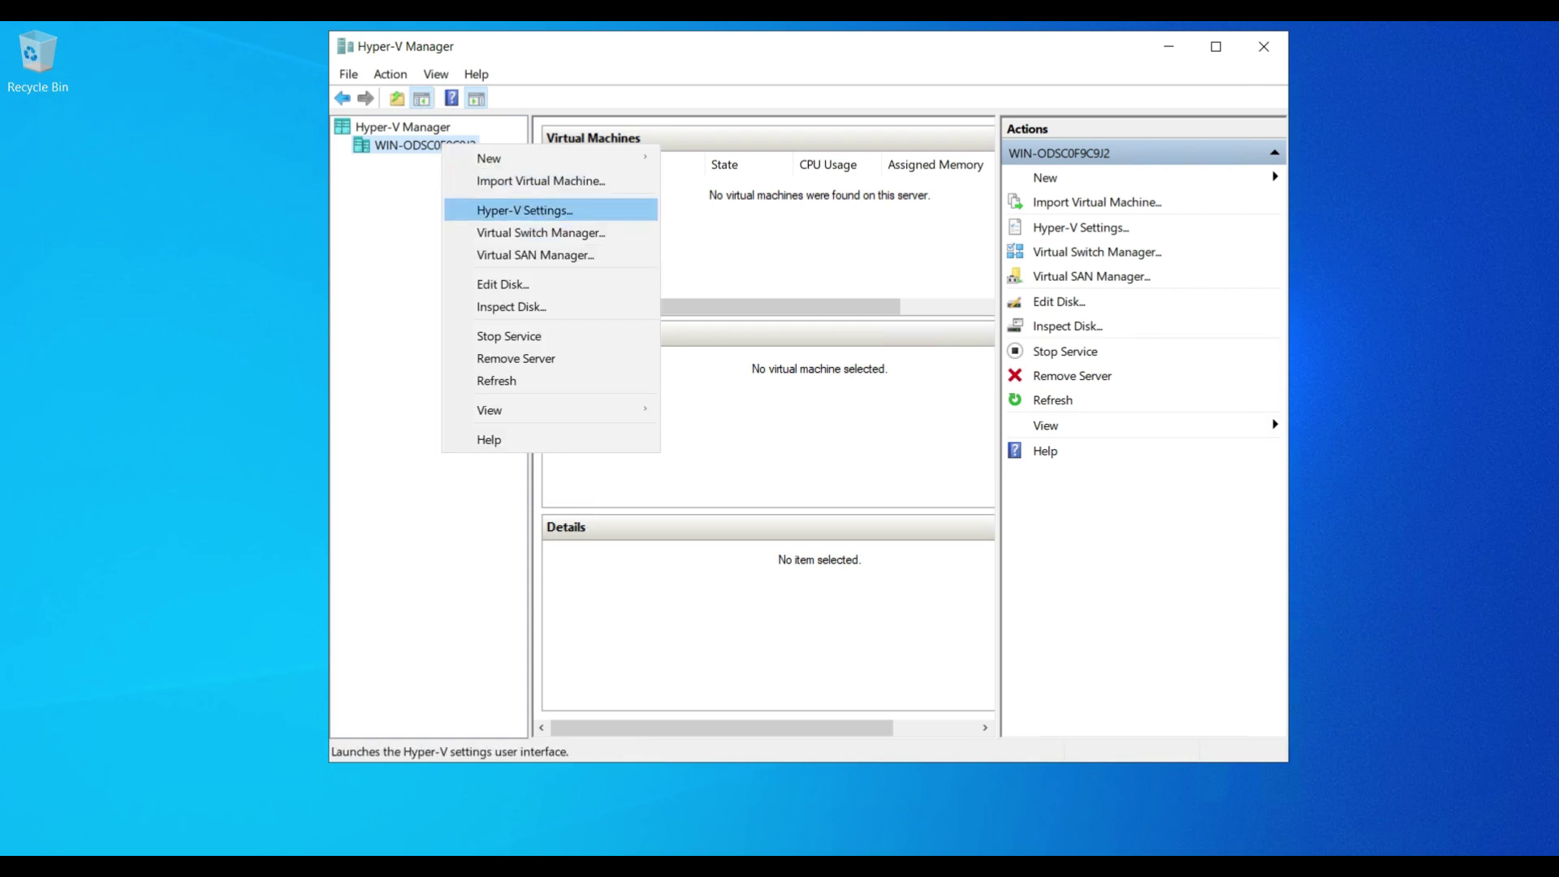
{"action": "left_click", "coordinate": [541, 232]}
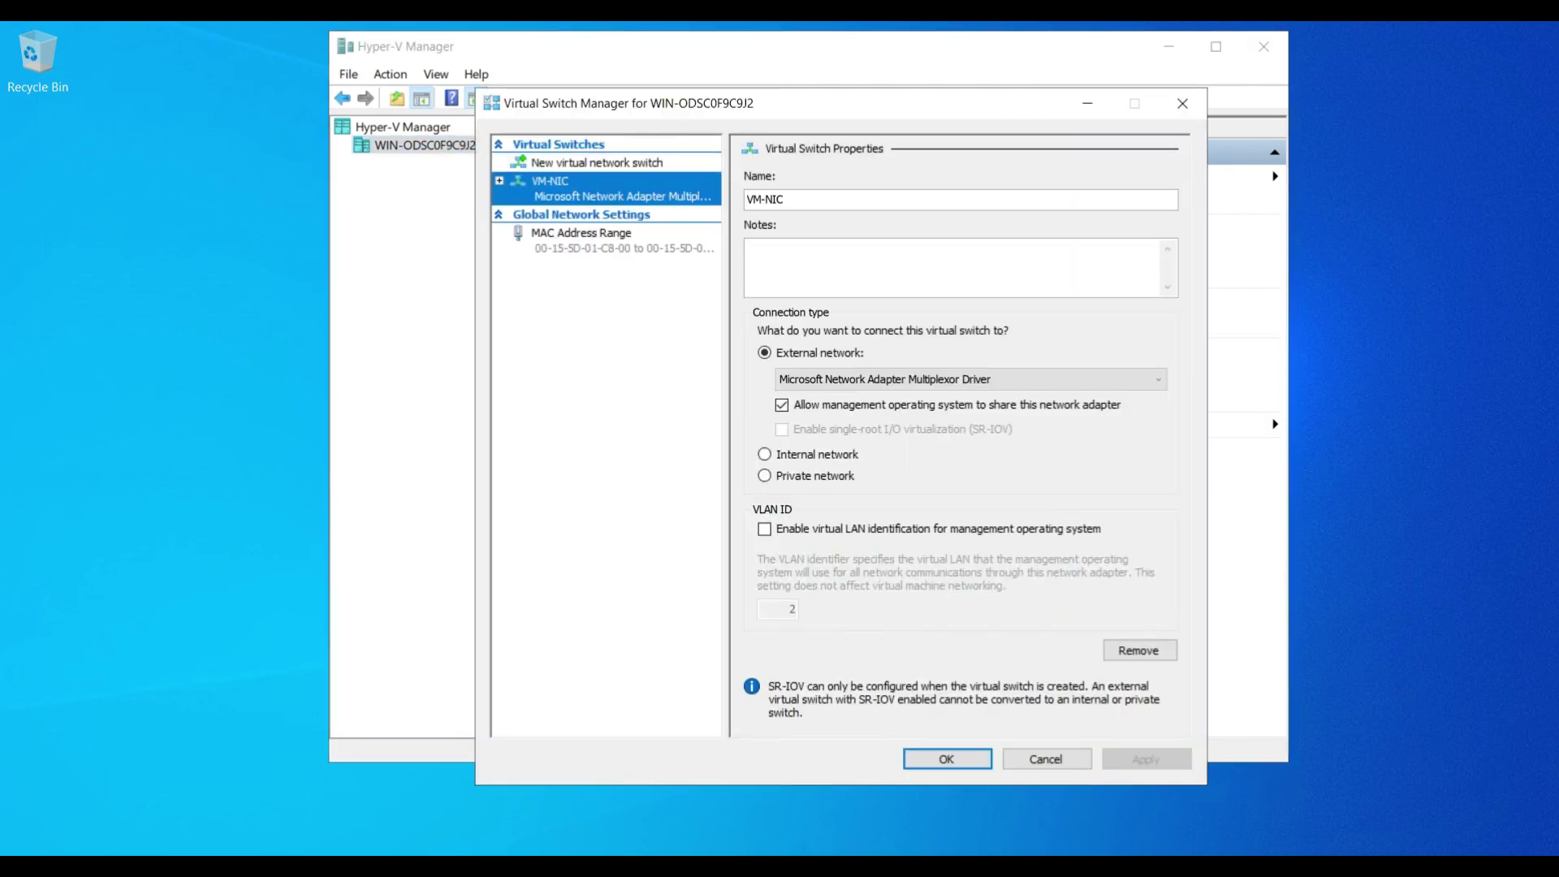
{"action": "left_click", "coordinate": [946, 758]}
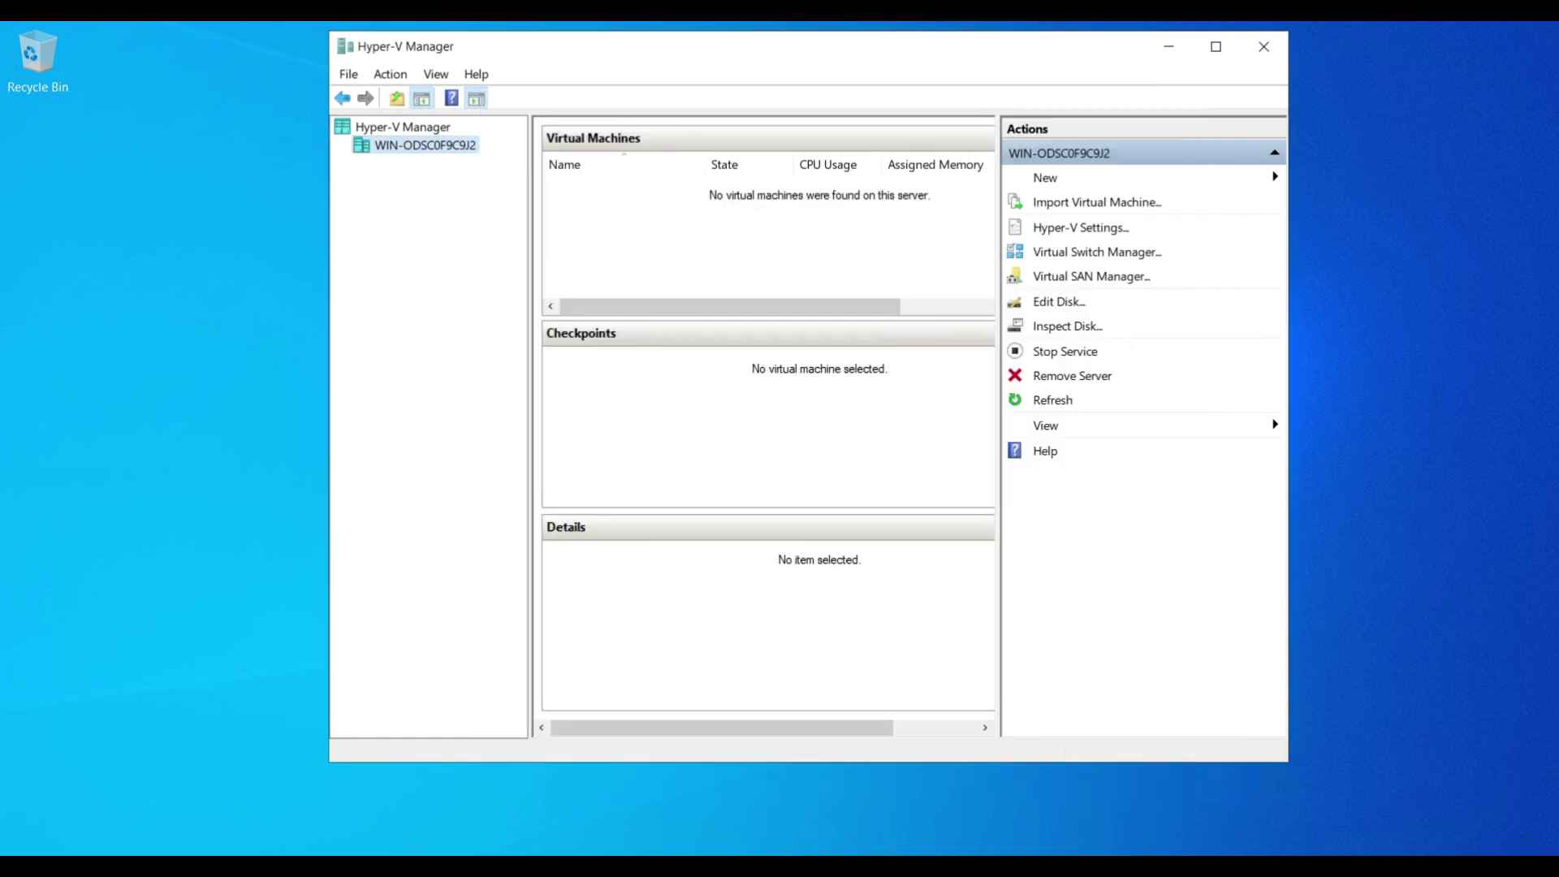
{"action": "left_click", "coordinate": [1263, 46]}
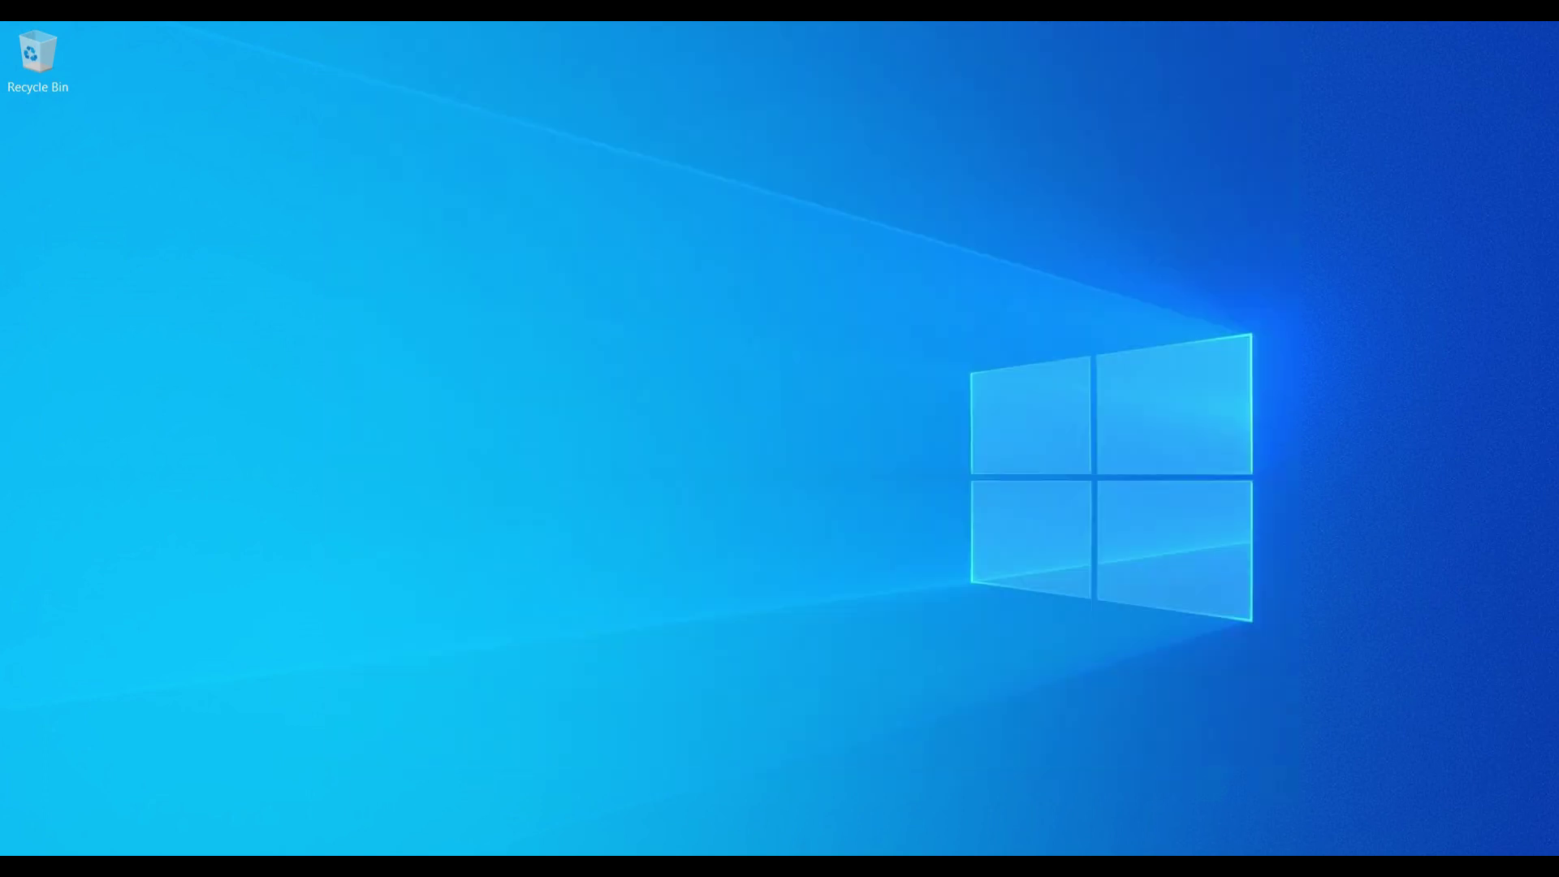
{"action": "left_click", "coordinate": [25, 865]}
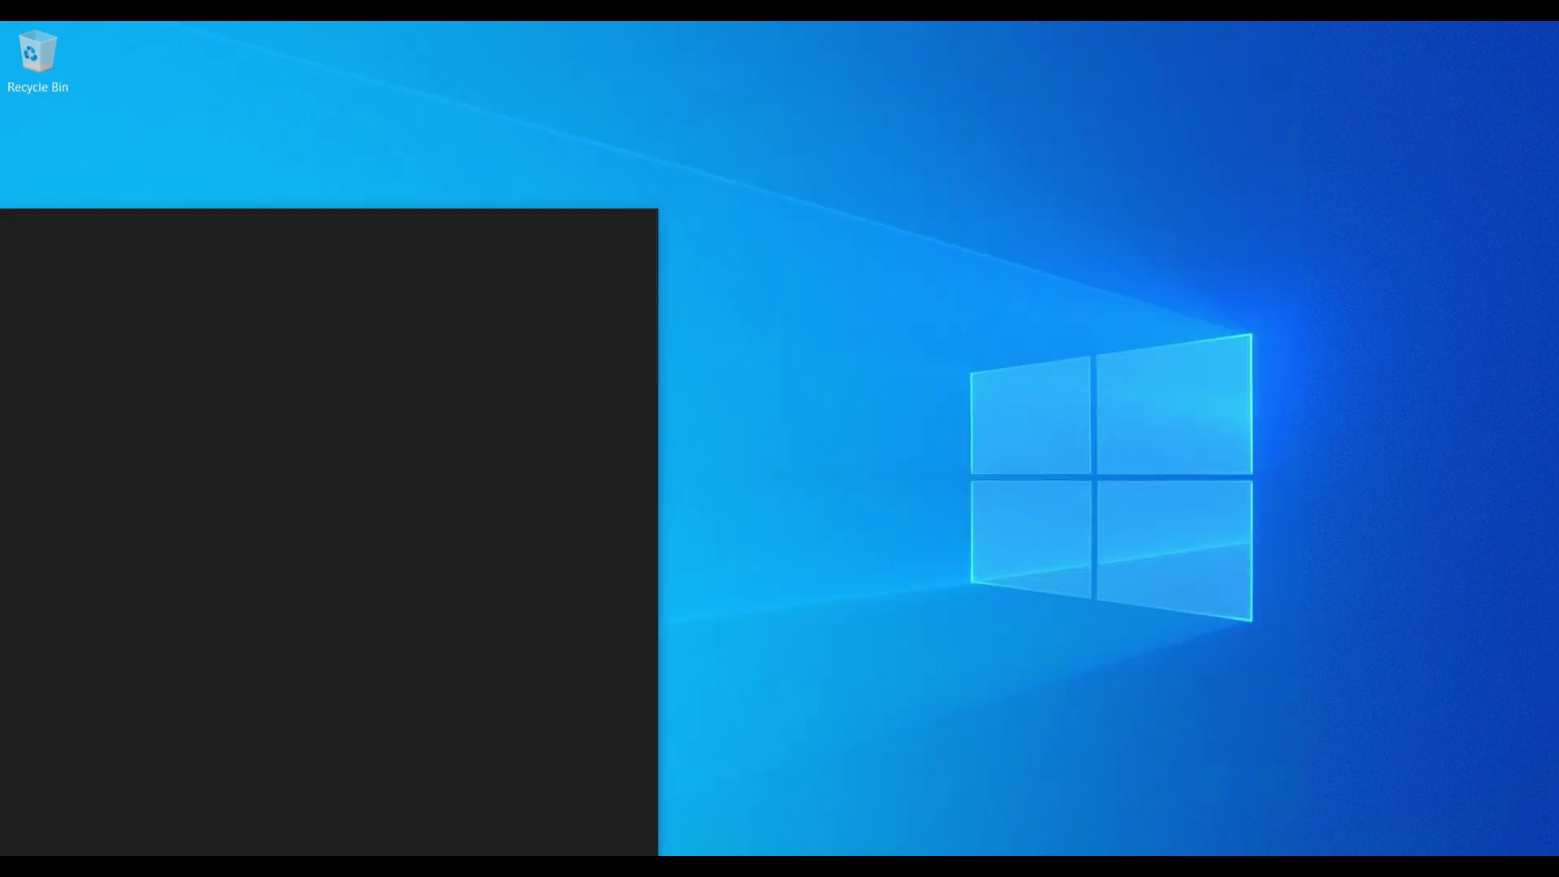
{"action": "right_click", "coordinate": [39, 866]}
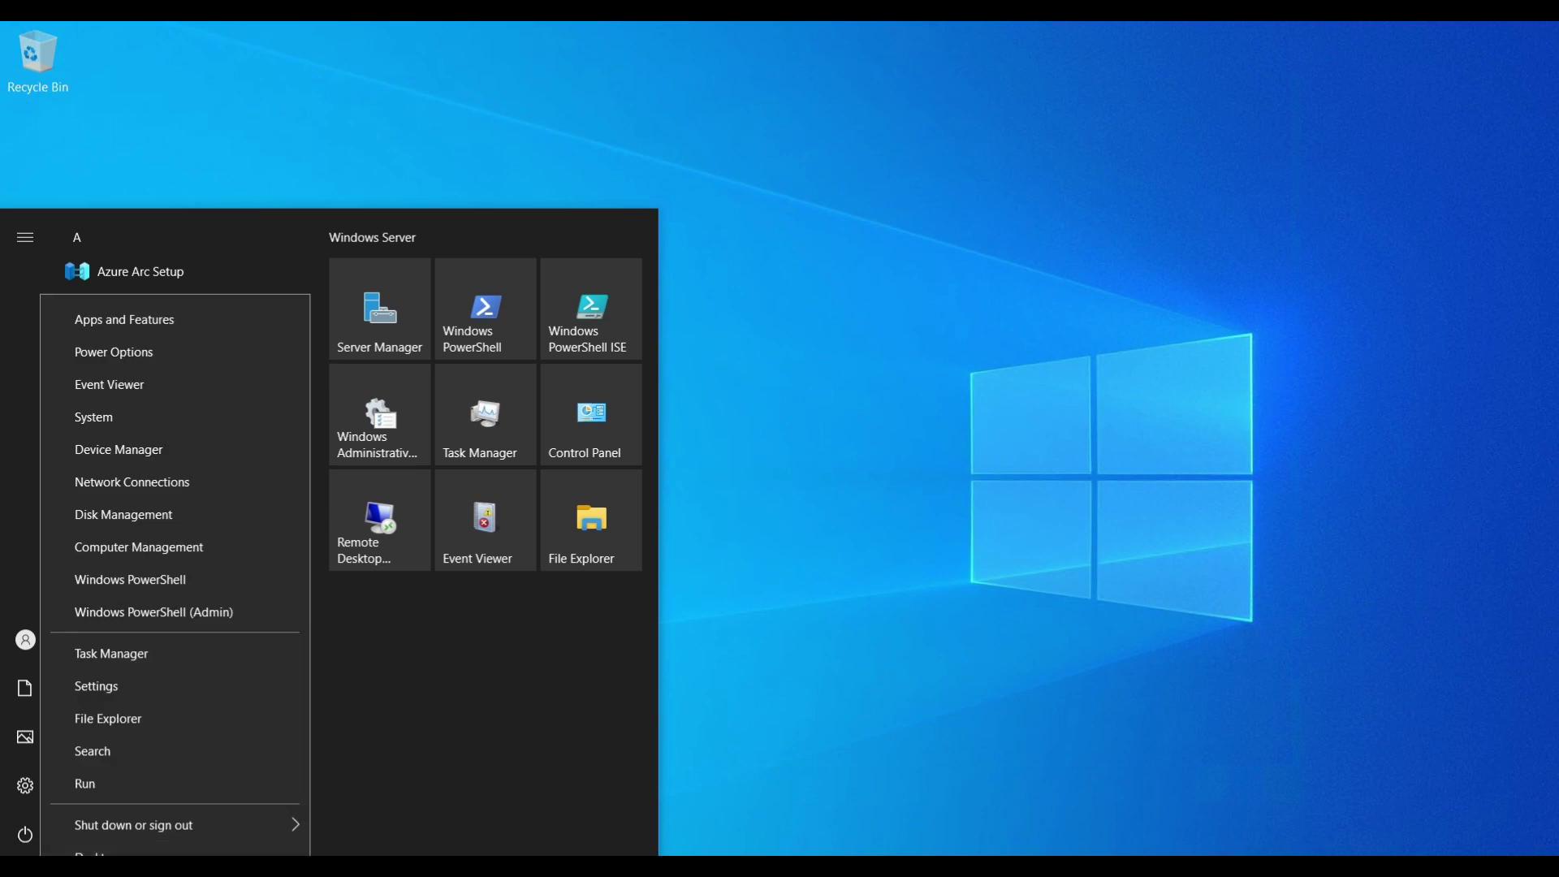
{"action": "key", "text": "Escape"}
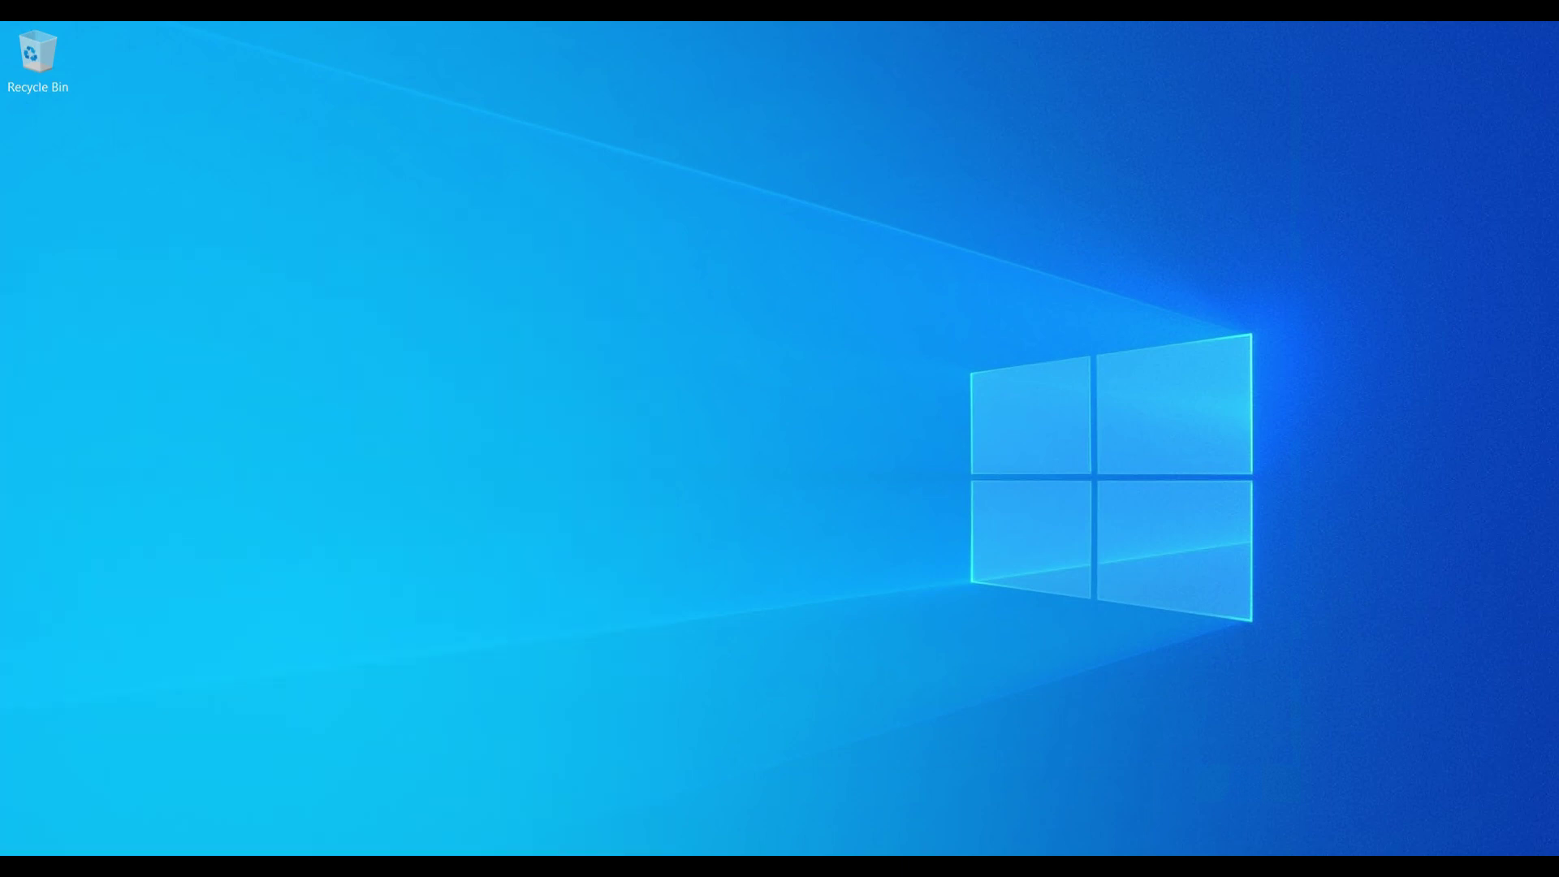
{"action": "key", "text": "super"}
{"action": "key", "text": "Escape"}
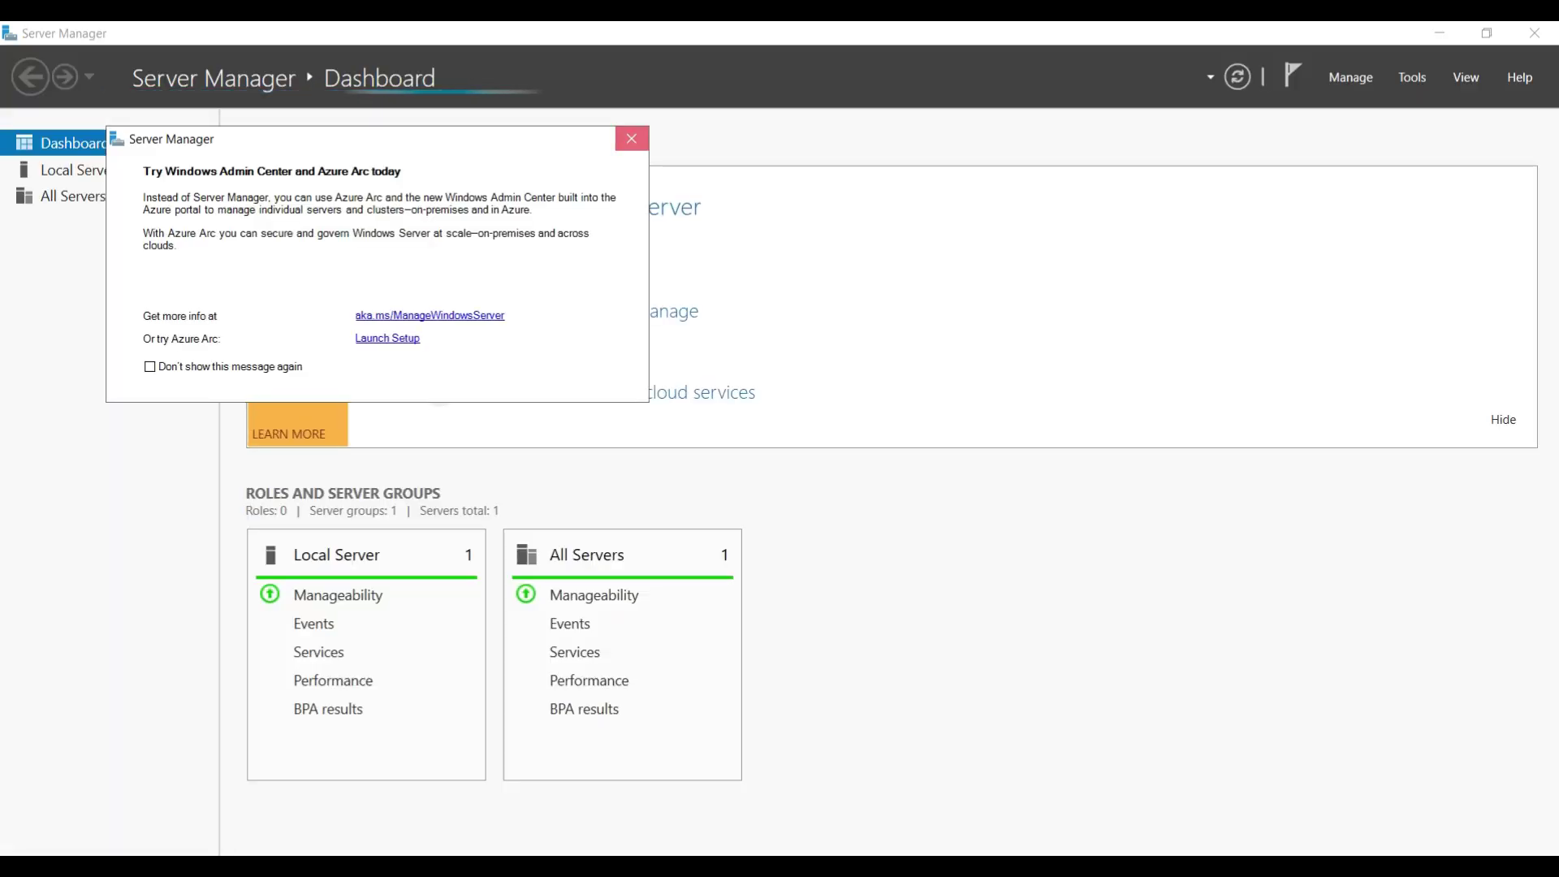
Dismiss the Windows Admin Center notice, show the Local Server page, and close the Hyper-V installation progress window.
{"action": "left_click", "coordinate": [631, 138]}
{"action": "left_click", "coordinate": [78, 169]}
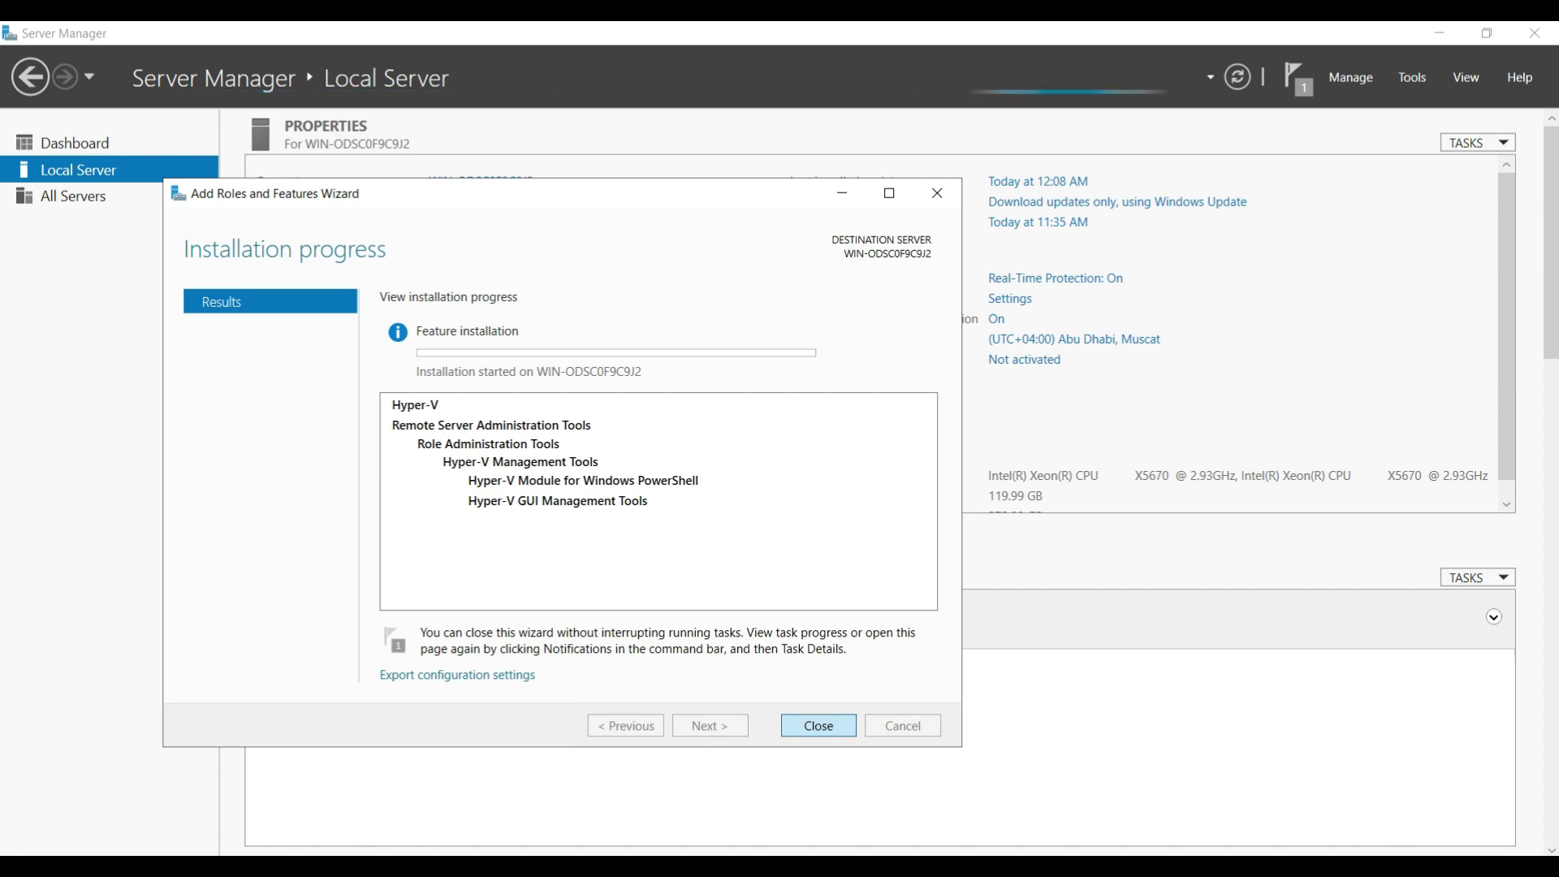
{"action": "left_click", "coordinate": [817, 725]}
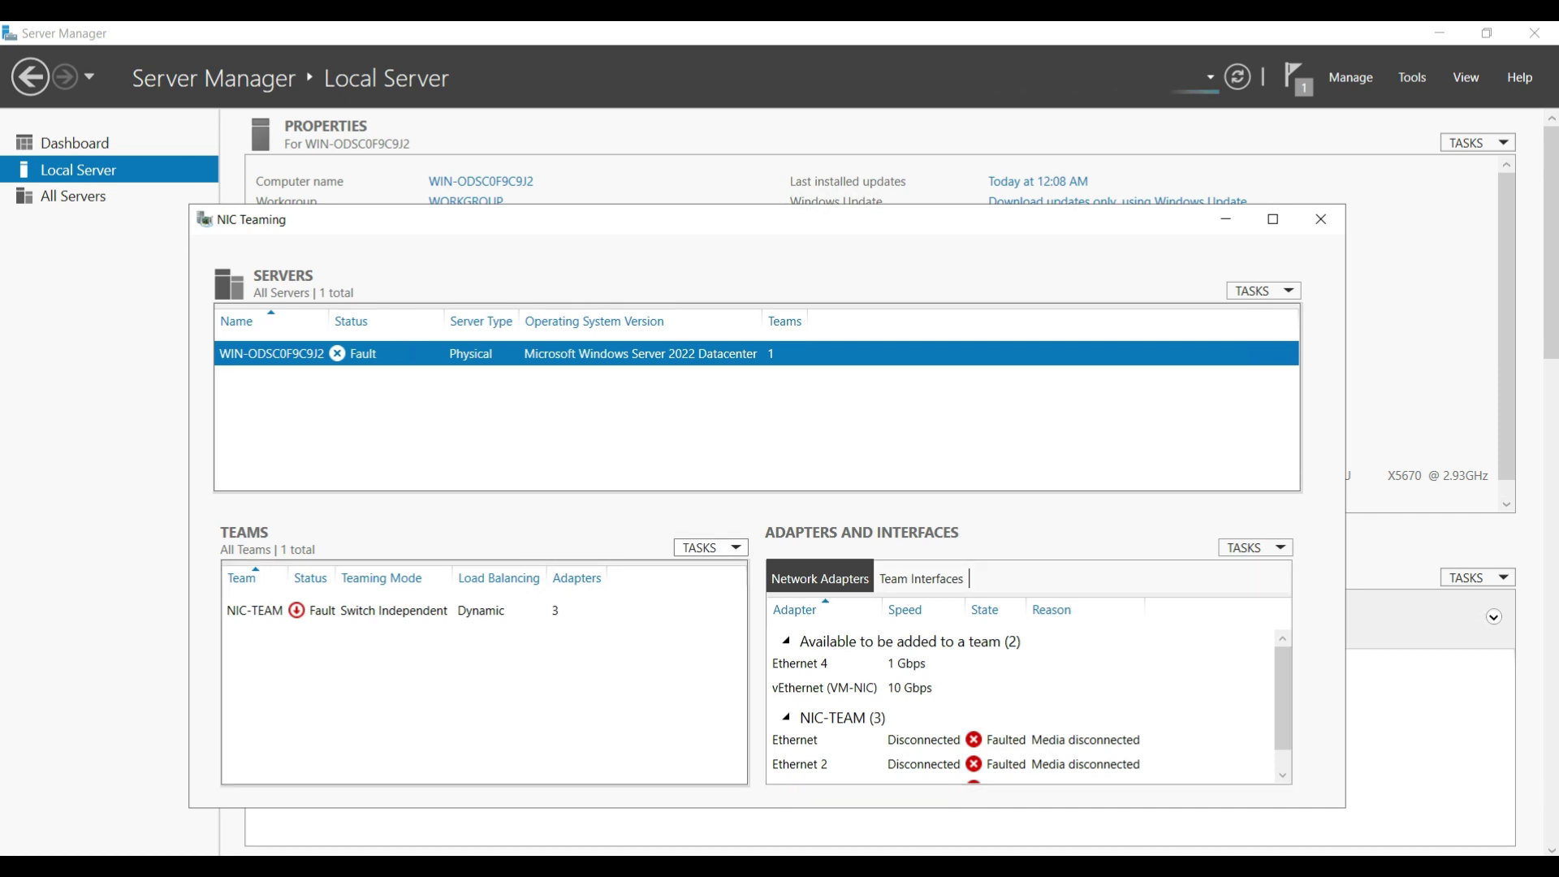
Add the Ethernet 4 adapter to NIC-TEAM in the team's properties and apply the change.
{"action": "left_click", "coordinate": [710, 547]}
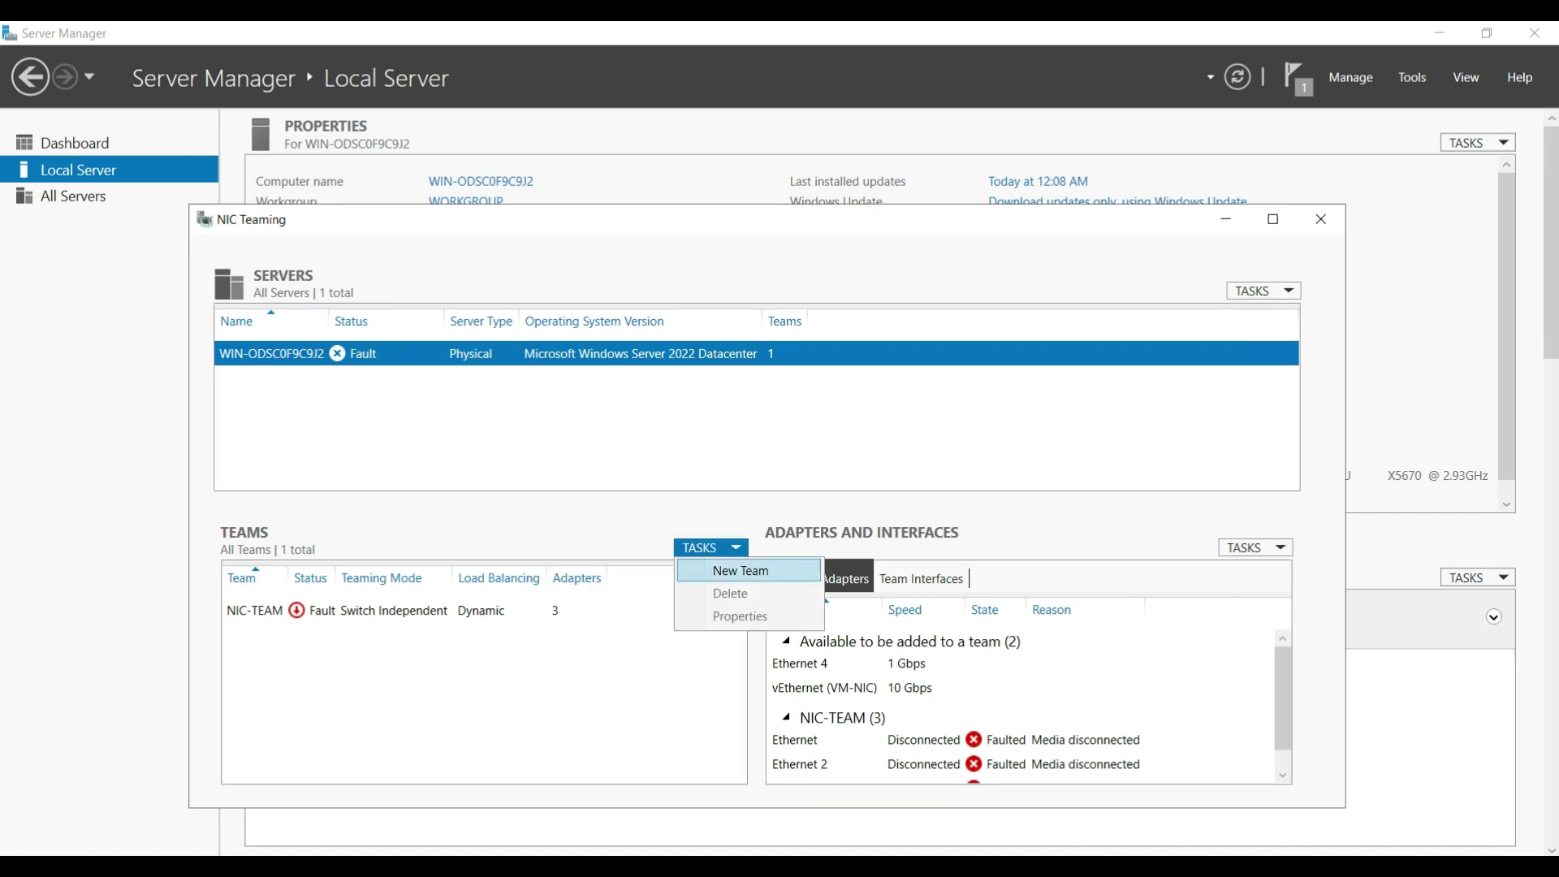
{"action": "key", "text": "Escape"}
{"action": "left_click", "coordinate": [484, 609]}
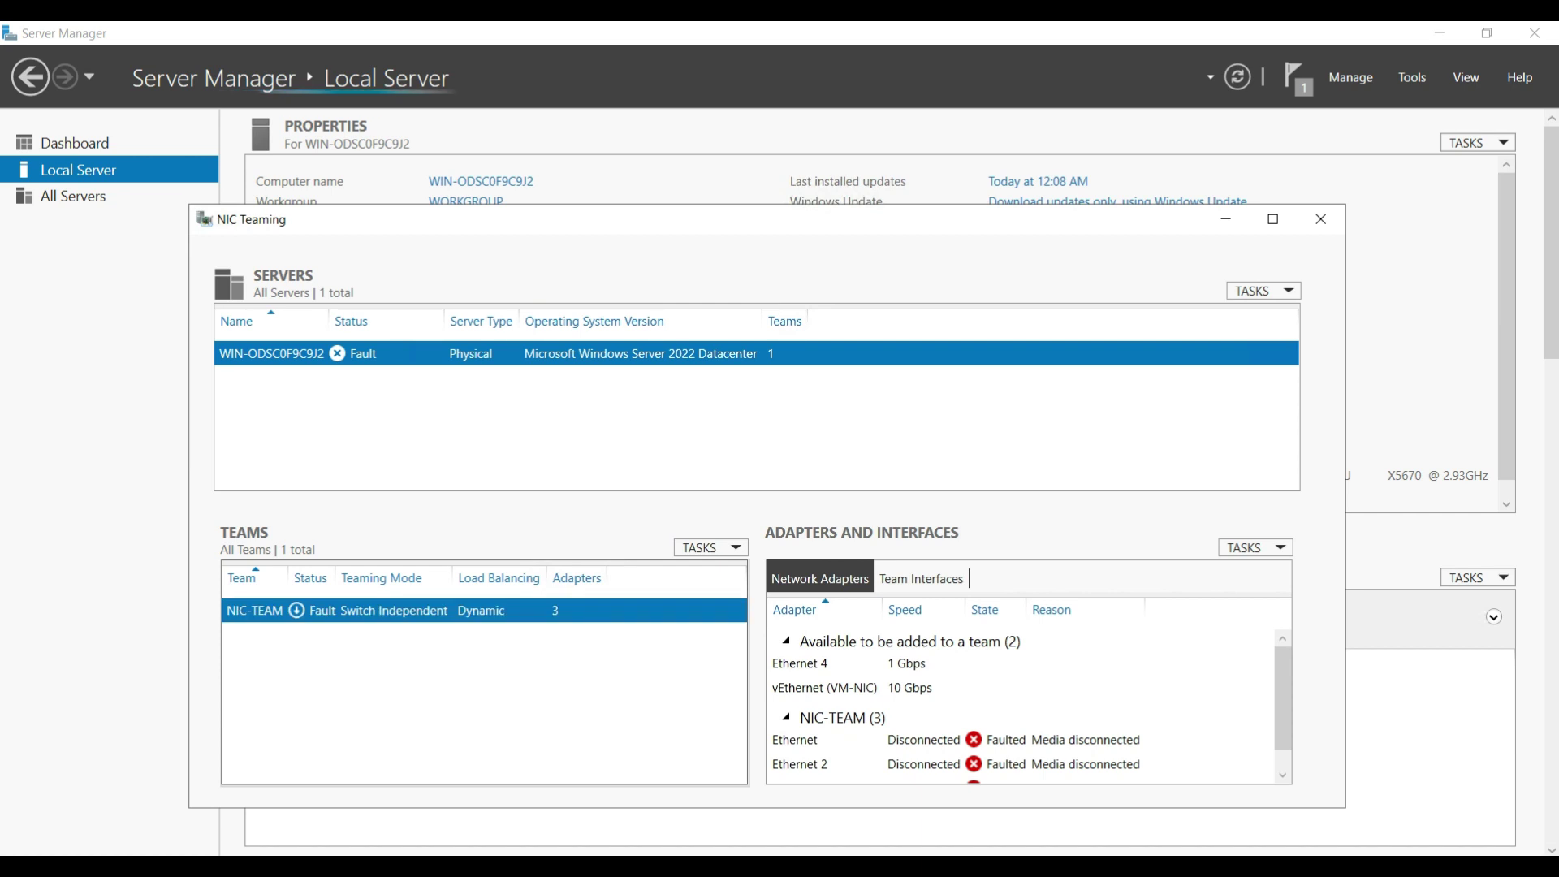
{"action": "right_click", "coordinate": [441, 612]}
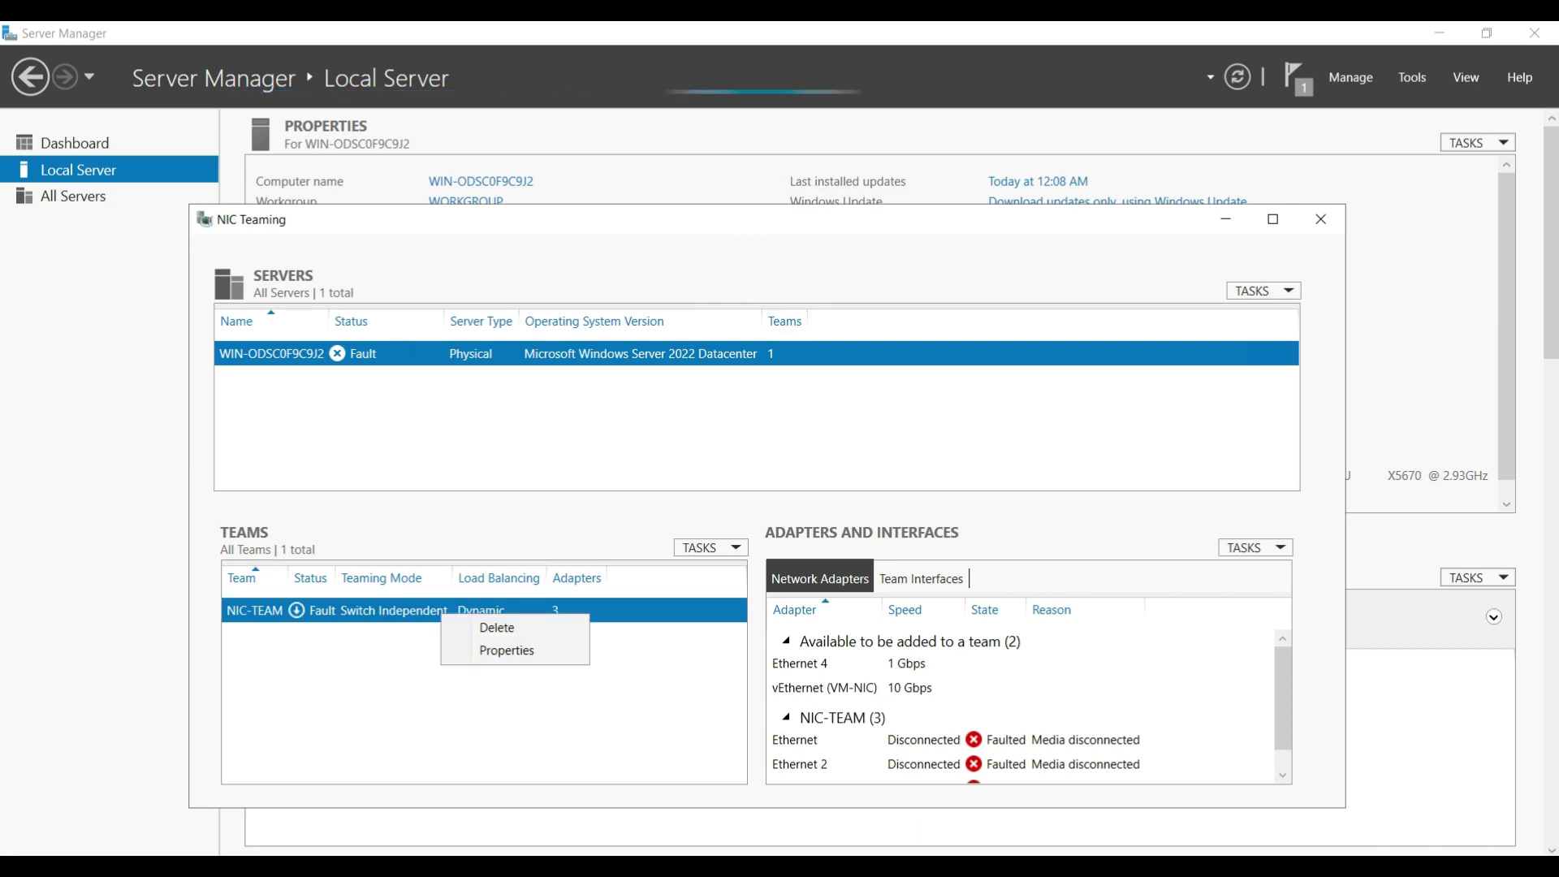
{"action": "left_click", "coordinate": [506, 649]}
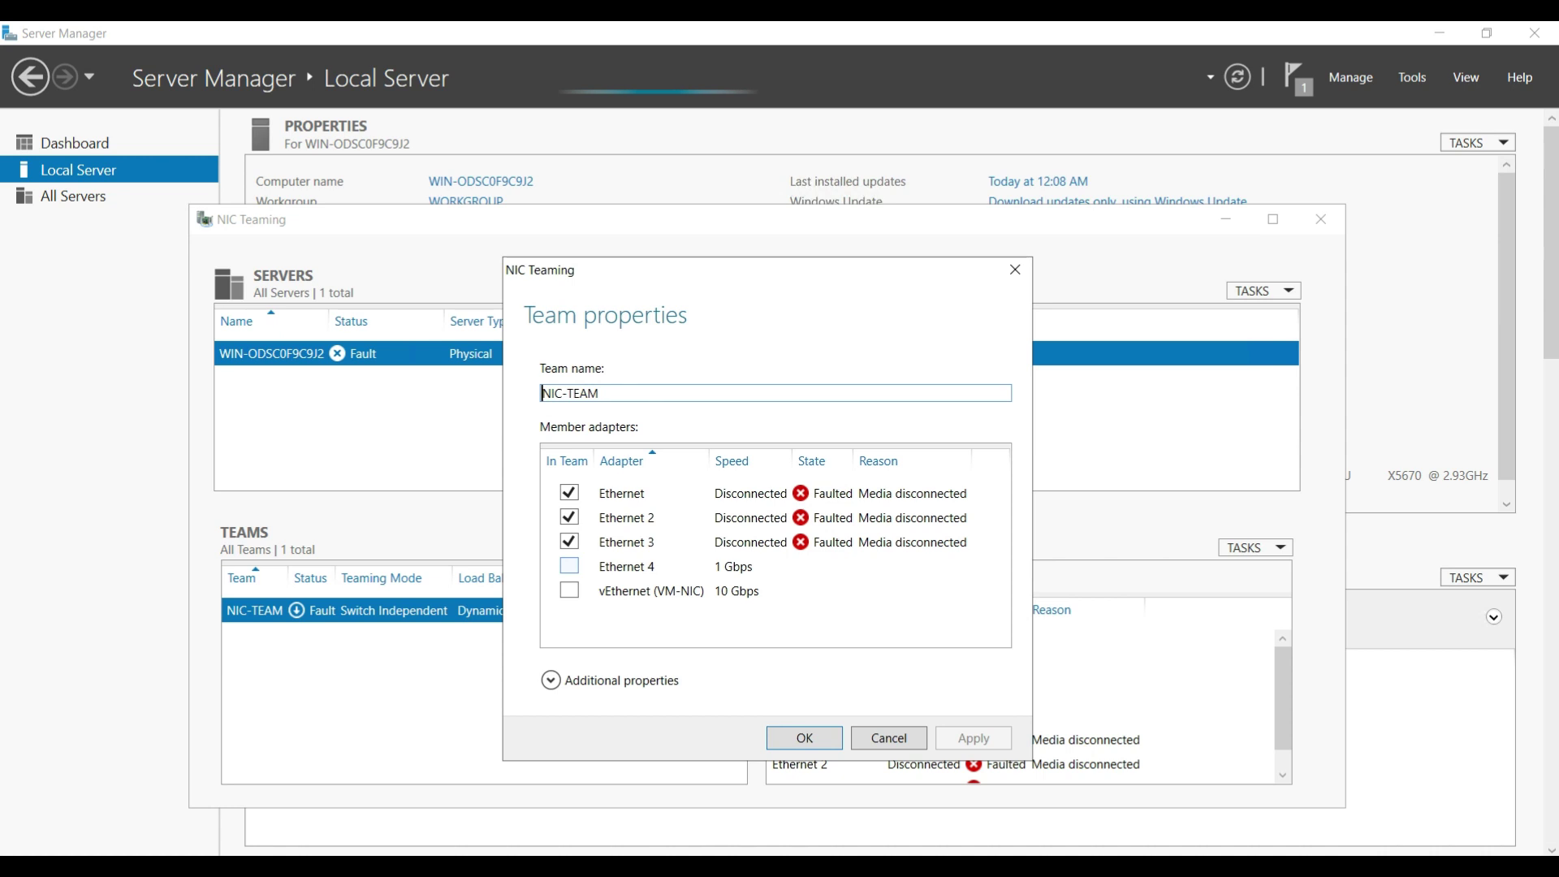
{"action": "left_click", "coordinate": [569, 566]}
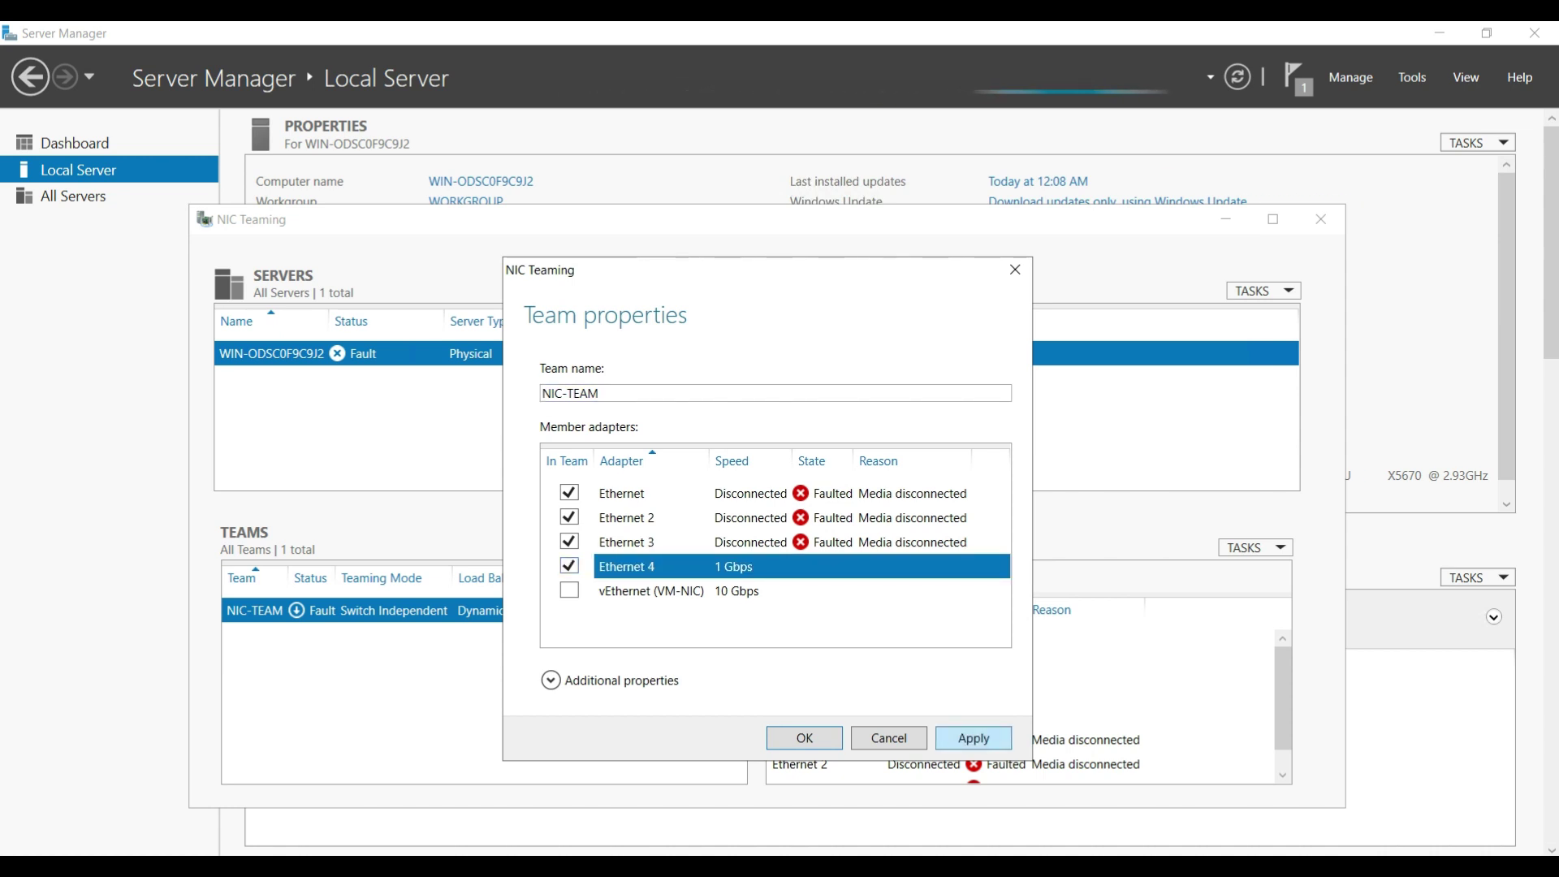
{"action": "left_click", "coordinate": [974, 738]}
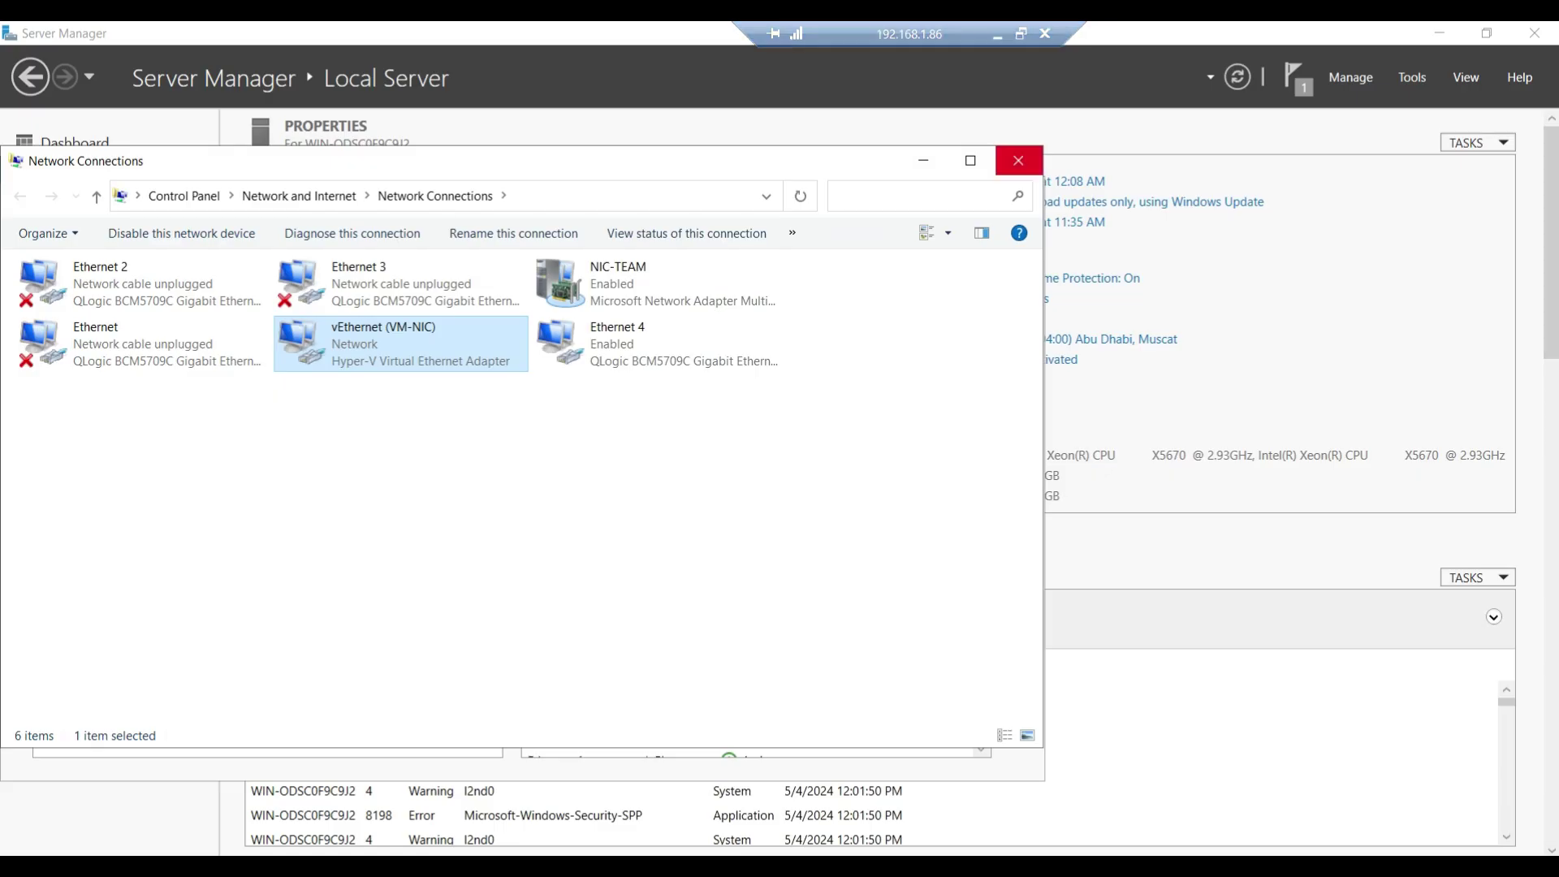
Close Network Connections, maximize the NIC Teaming window, and view the traffic statistics of NIC-TEAM.
{"action": "left_click", "coordinate": [1018, 160]}
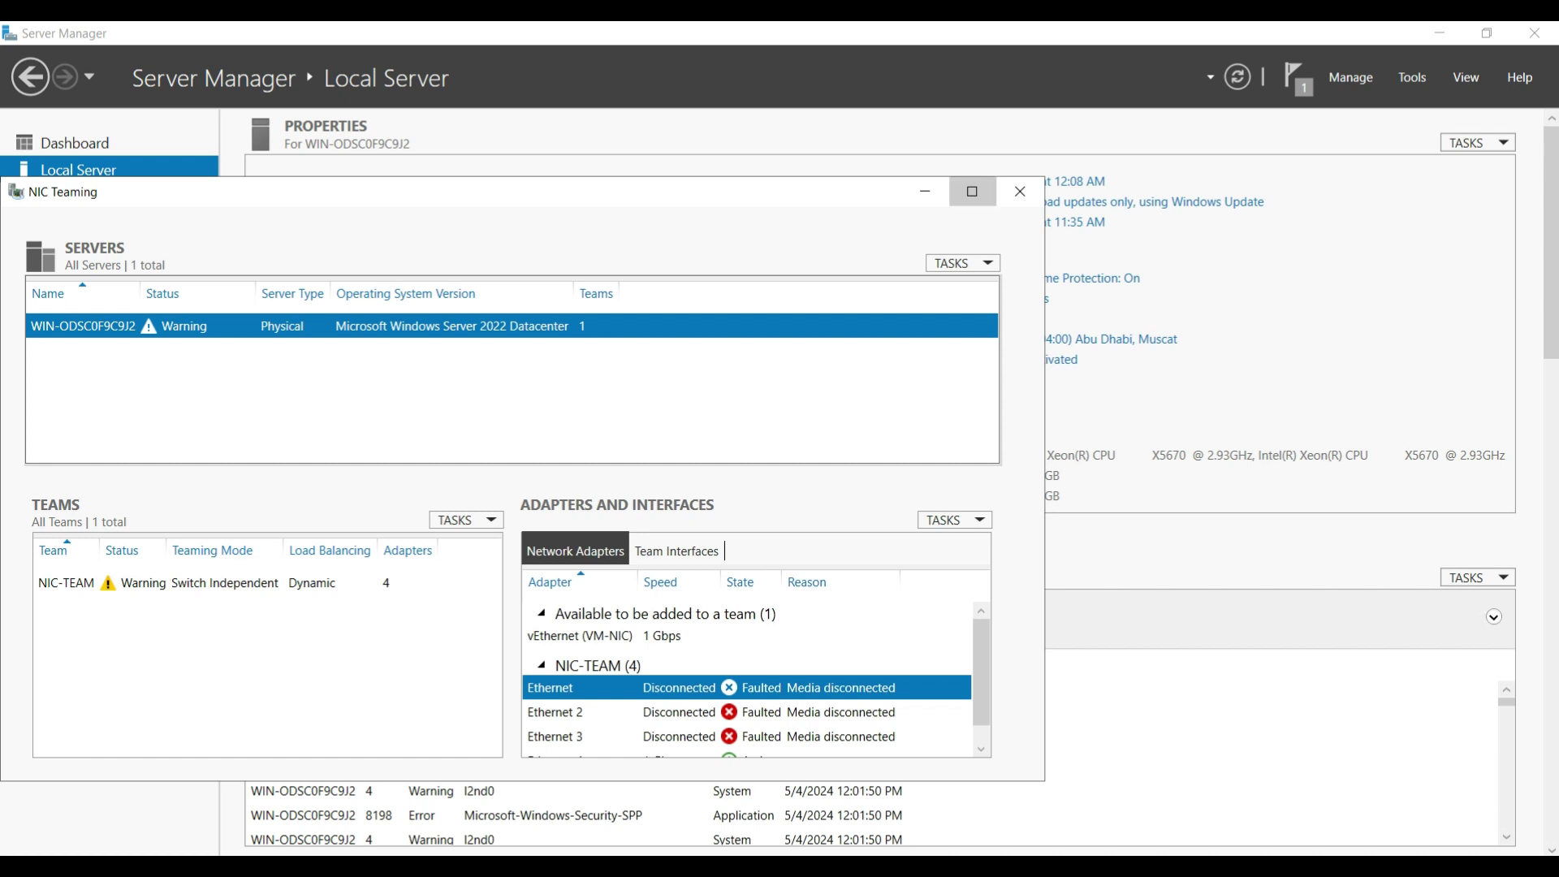
{"action": "left_click", "coordinate": [972, 191]}
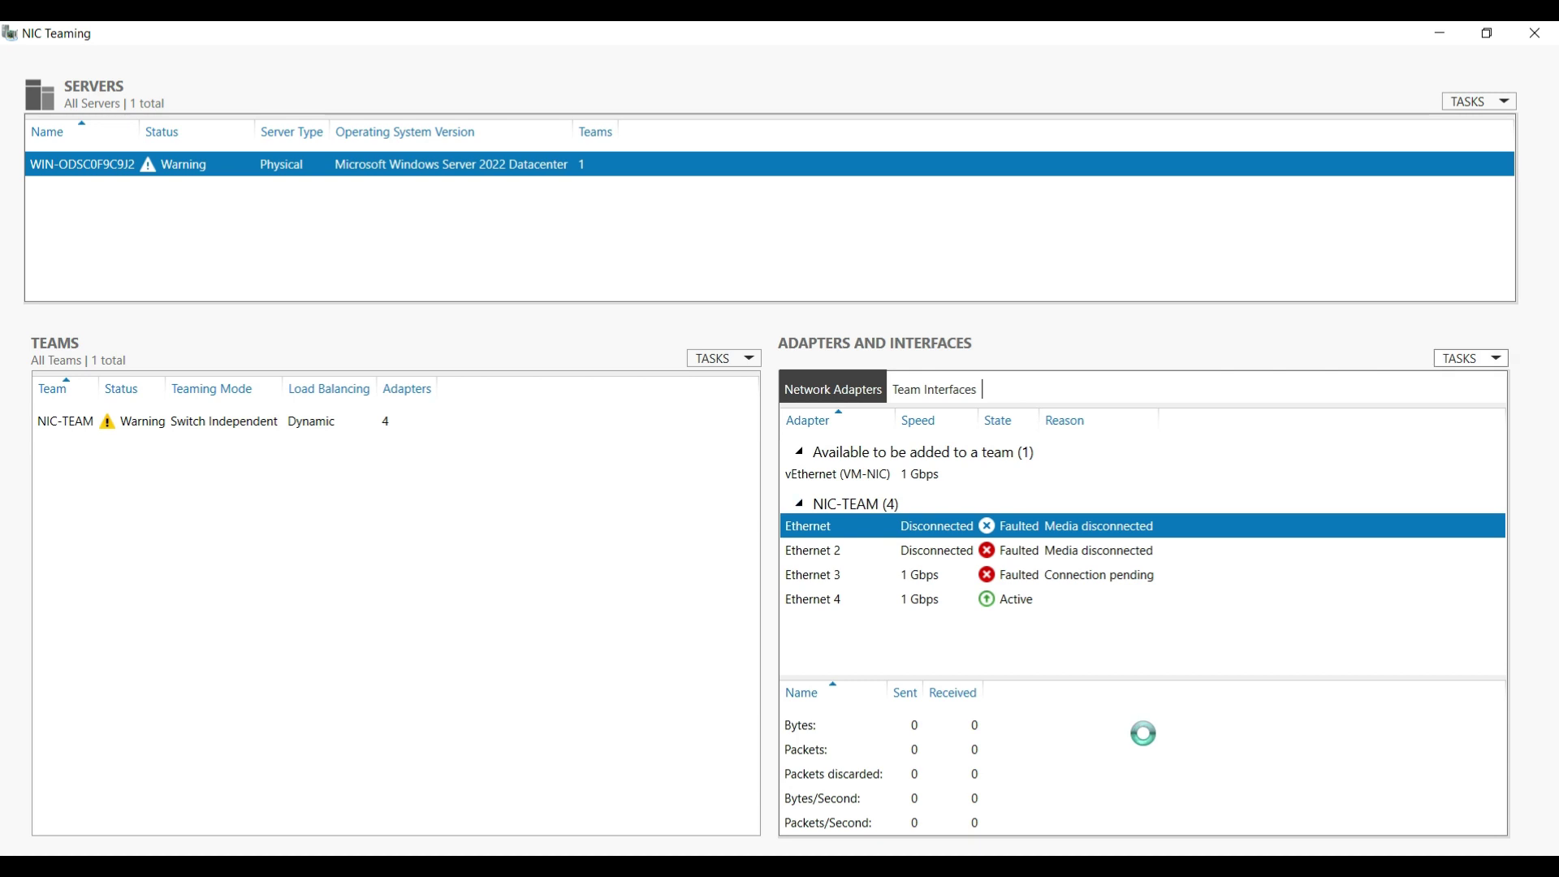
{"action": "left_click", "coordinate": [1471, 358]}
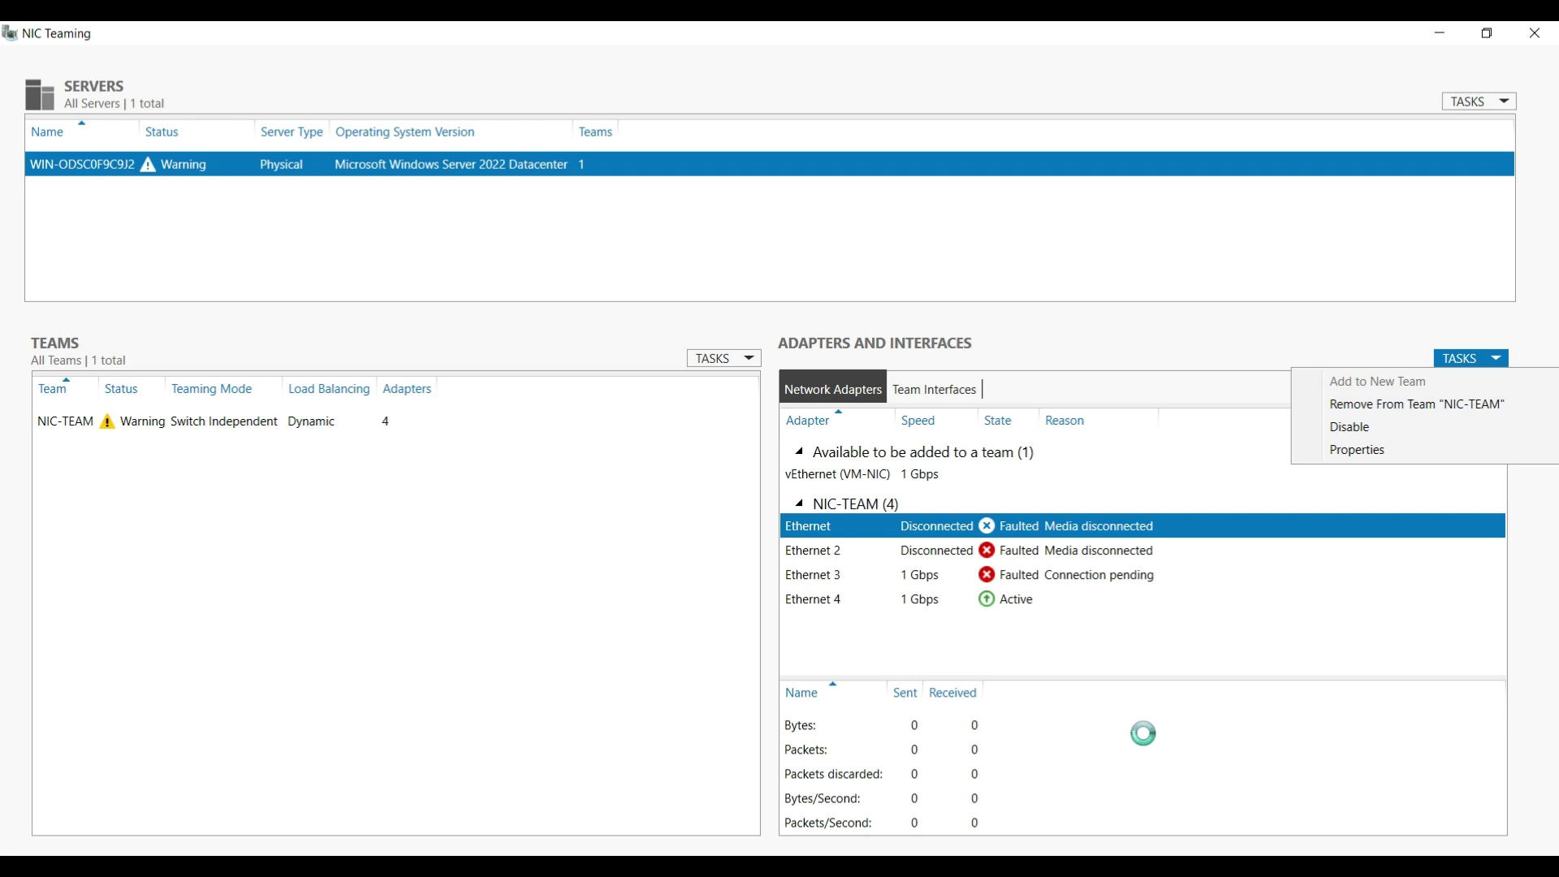
{"action": "key", "text": "Escape"}
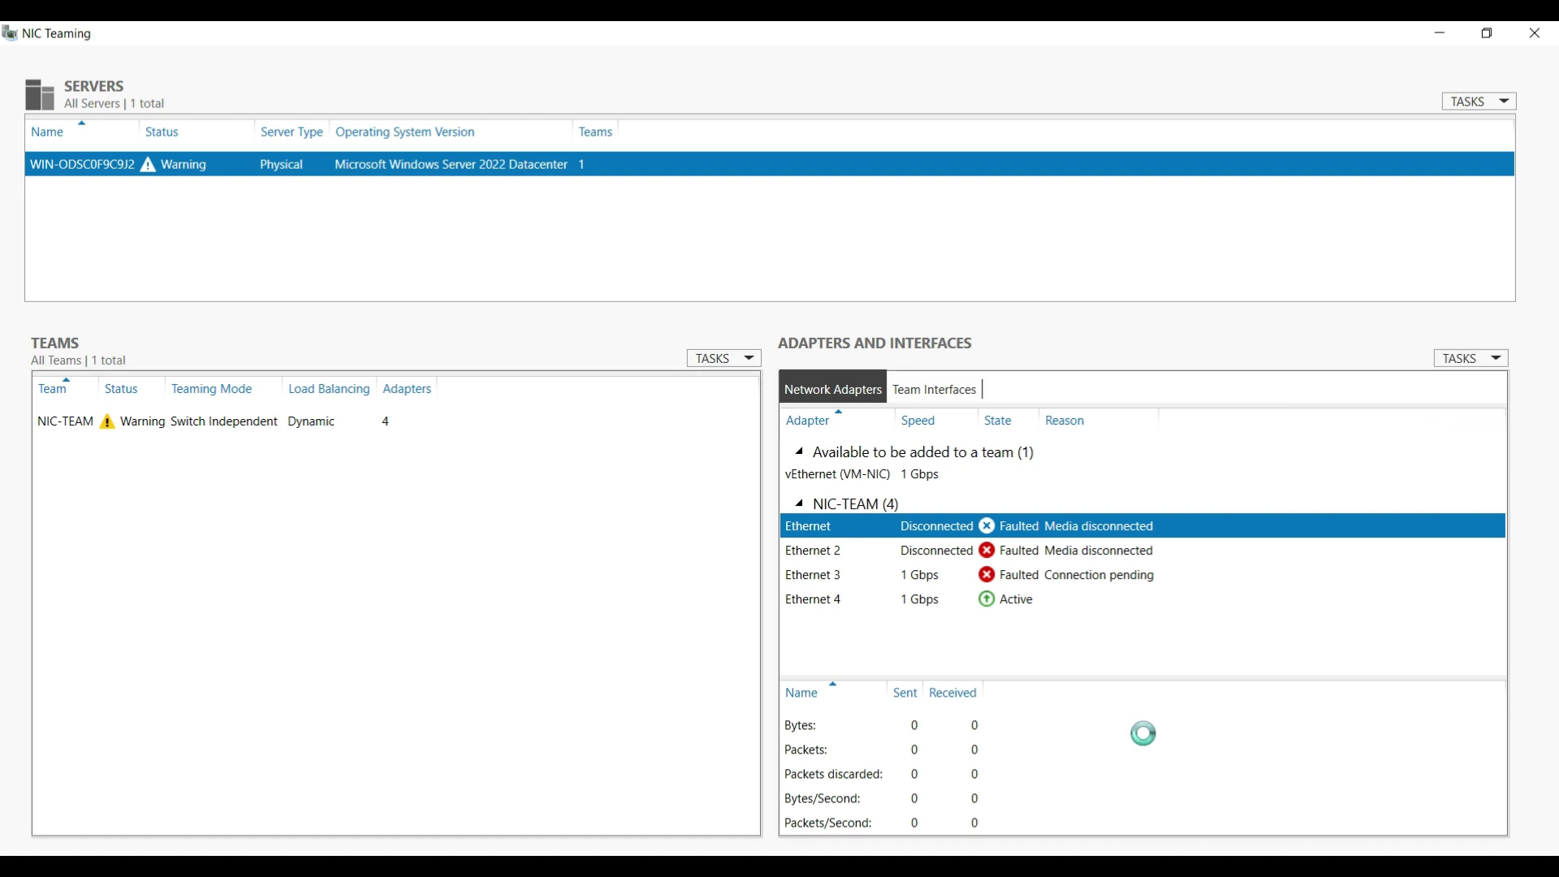
{"action": "left_click", "coordinate": [65, 420]}
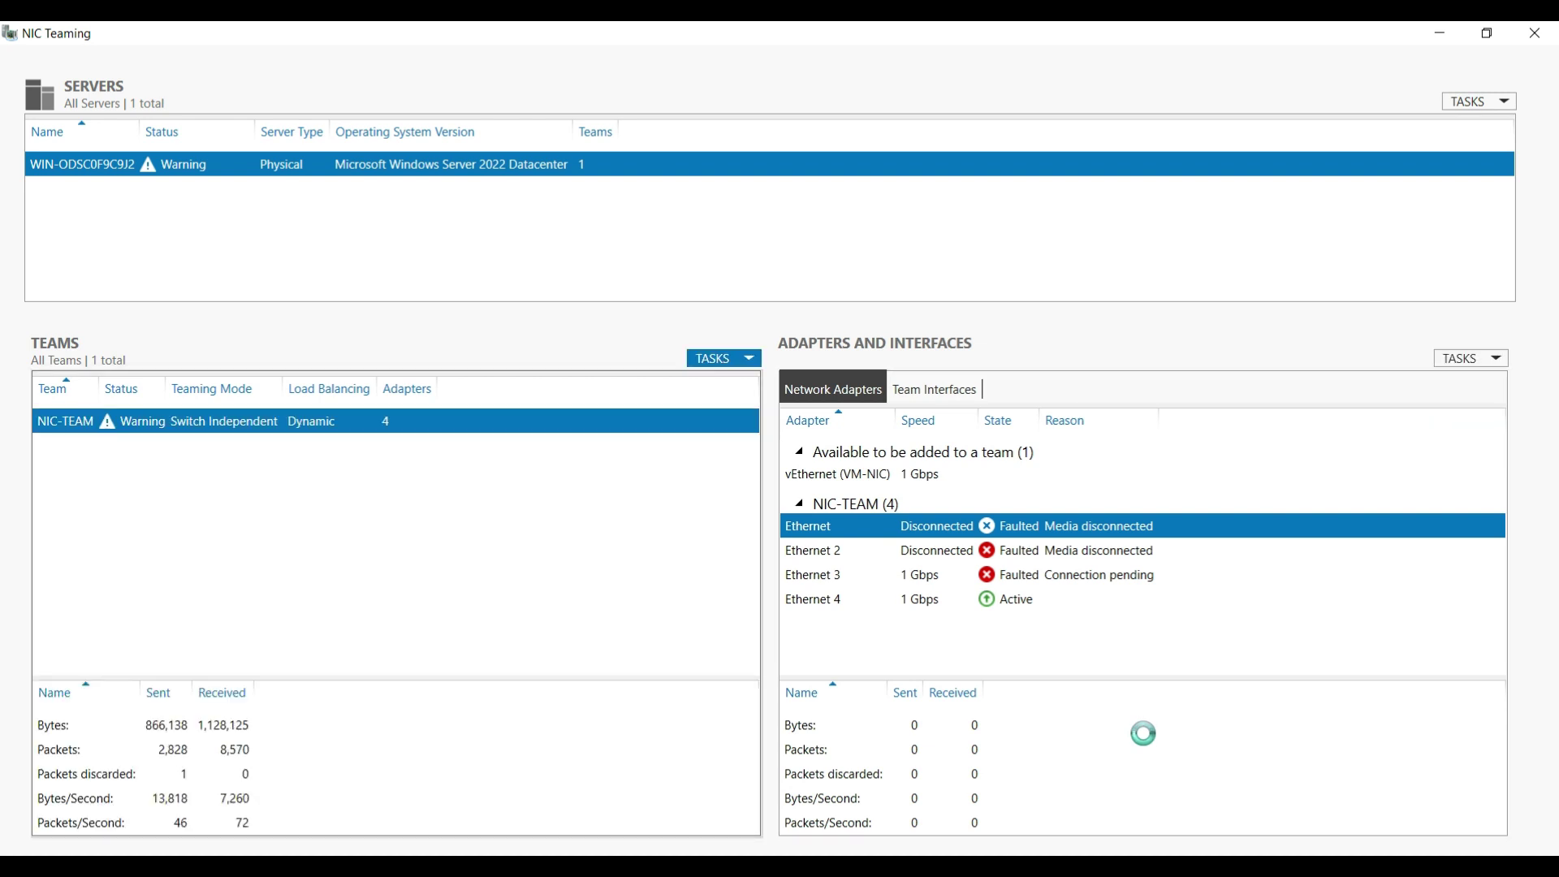
{"action": "left_click", "coordinate": [723, 358]}
{"action": "key", "text": "Escape"}
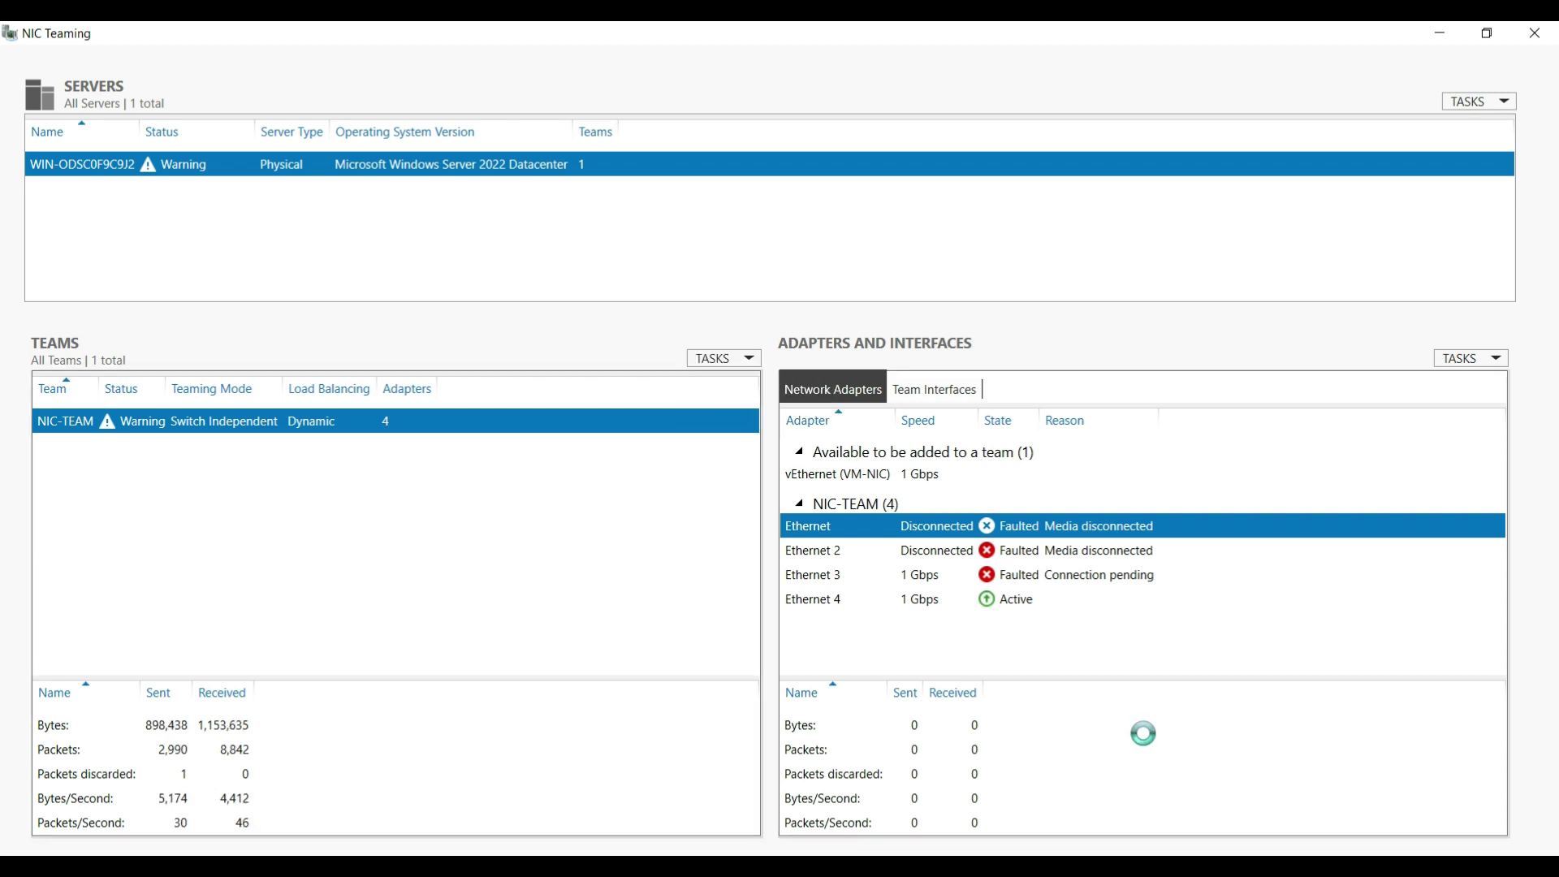
Check the state and traffic of the Ethernet 3 and Ethernet 2 team adapters and close NIC Teaming.
{"action": "left_click", "coordinate": [1098, 574]}
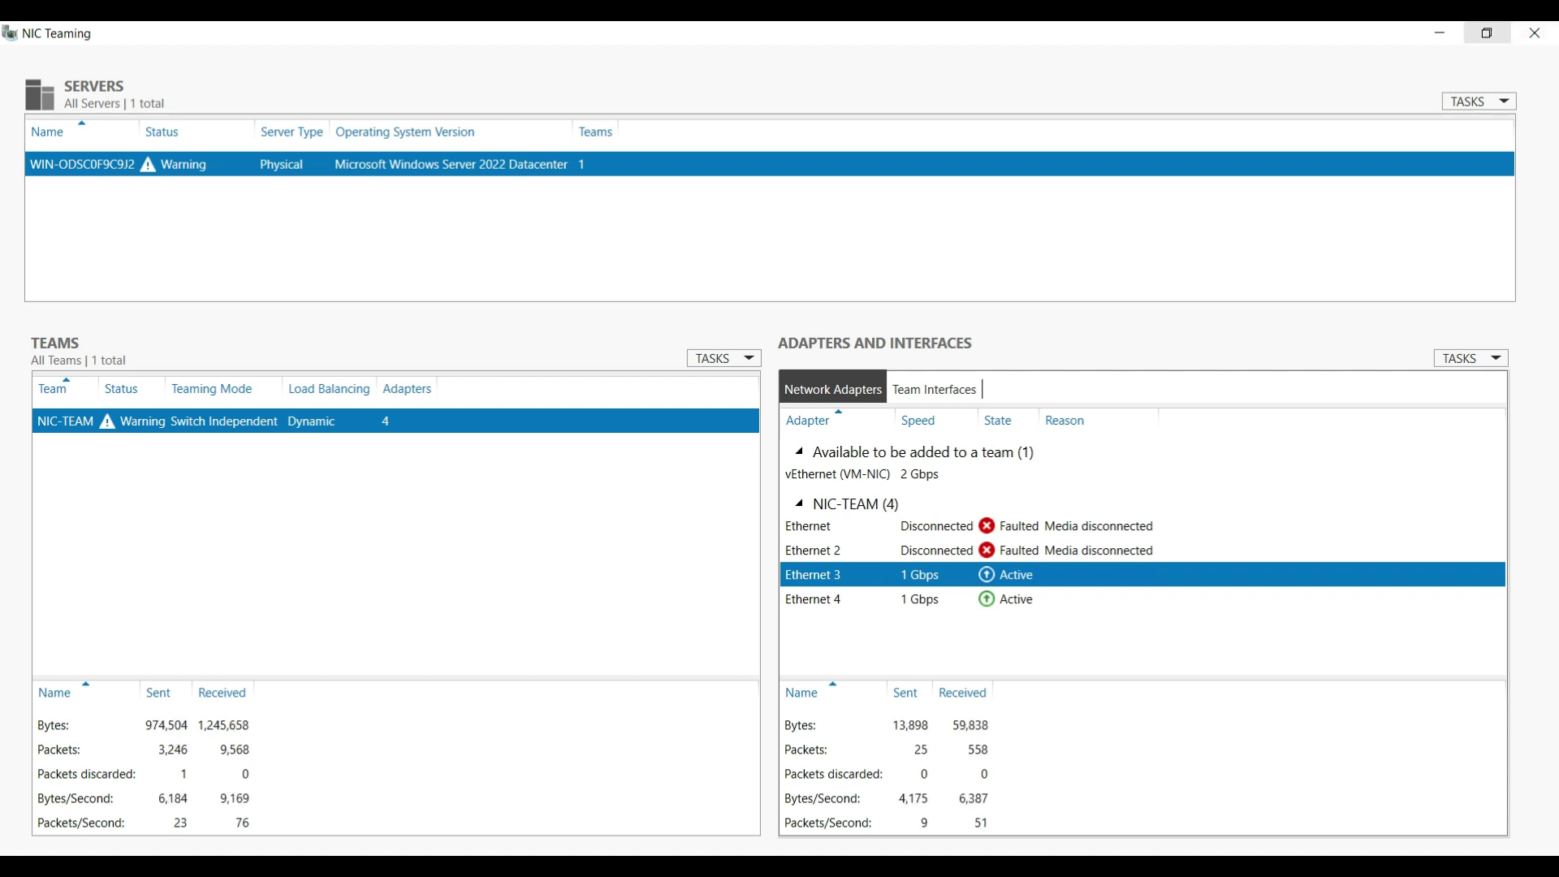
{"action": "left_click", "coordinate": [836, 550]}
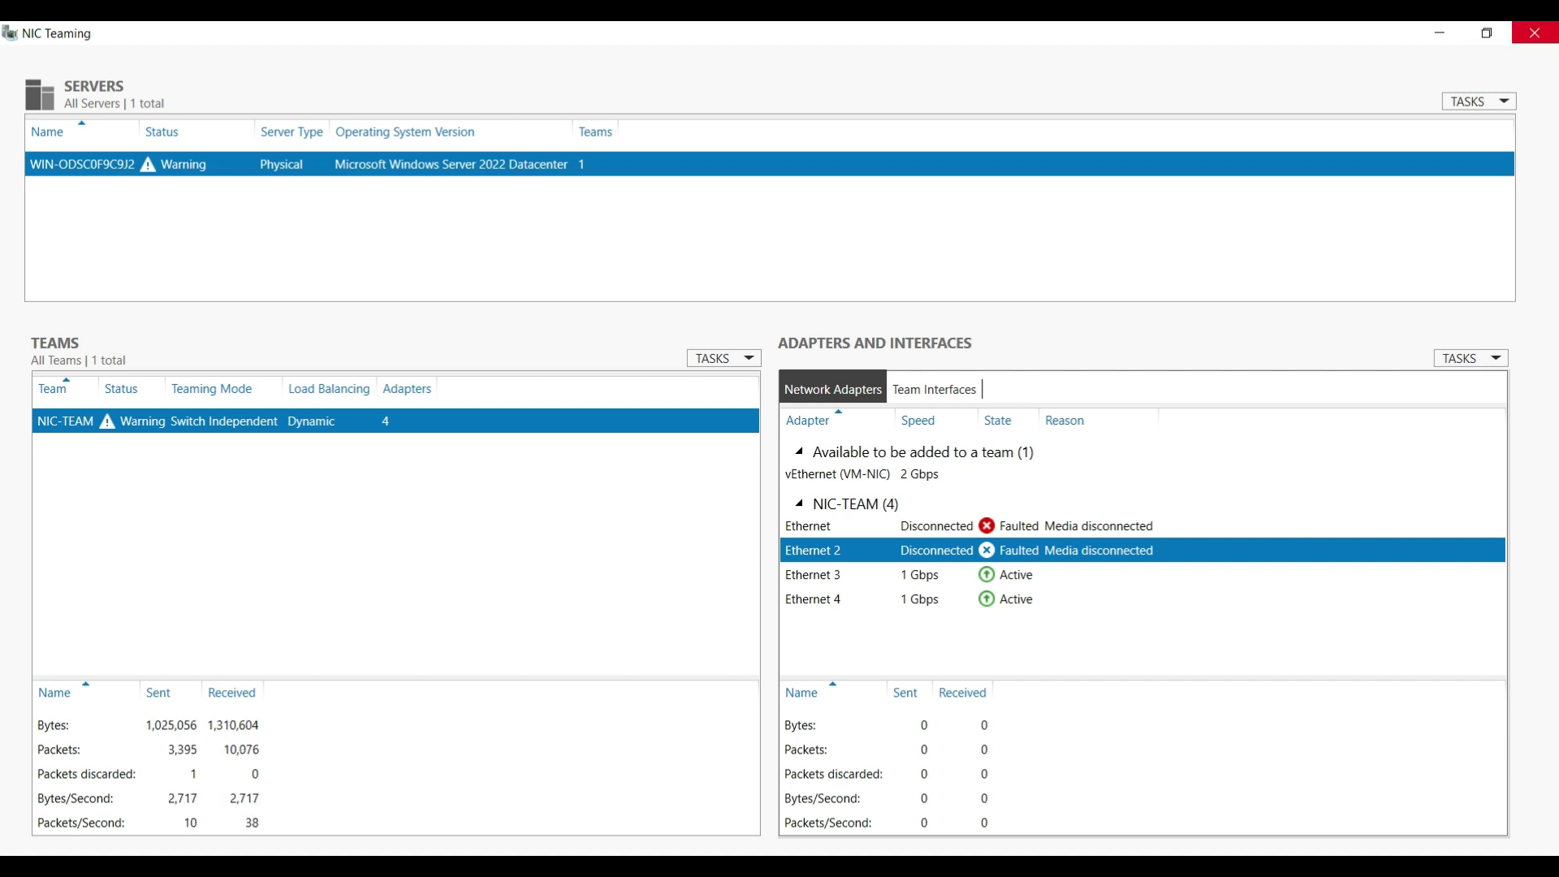
{"action": "left_click", "coordinate": [1533, 32]}
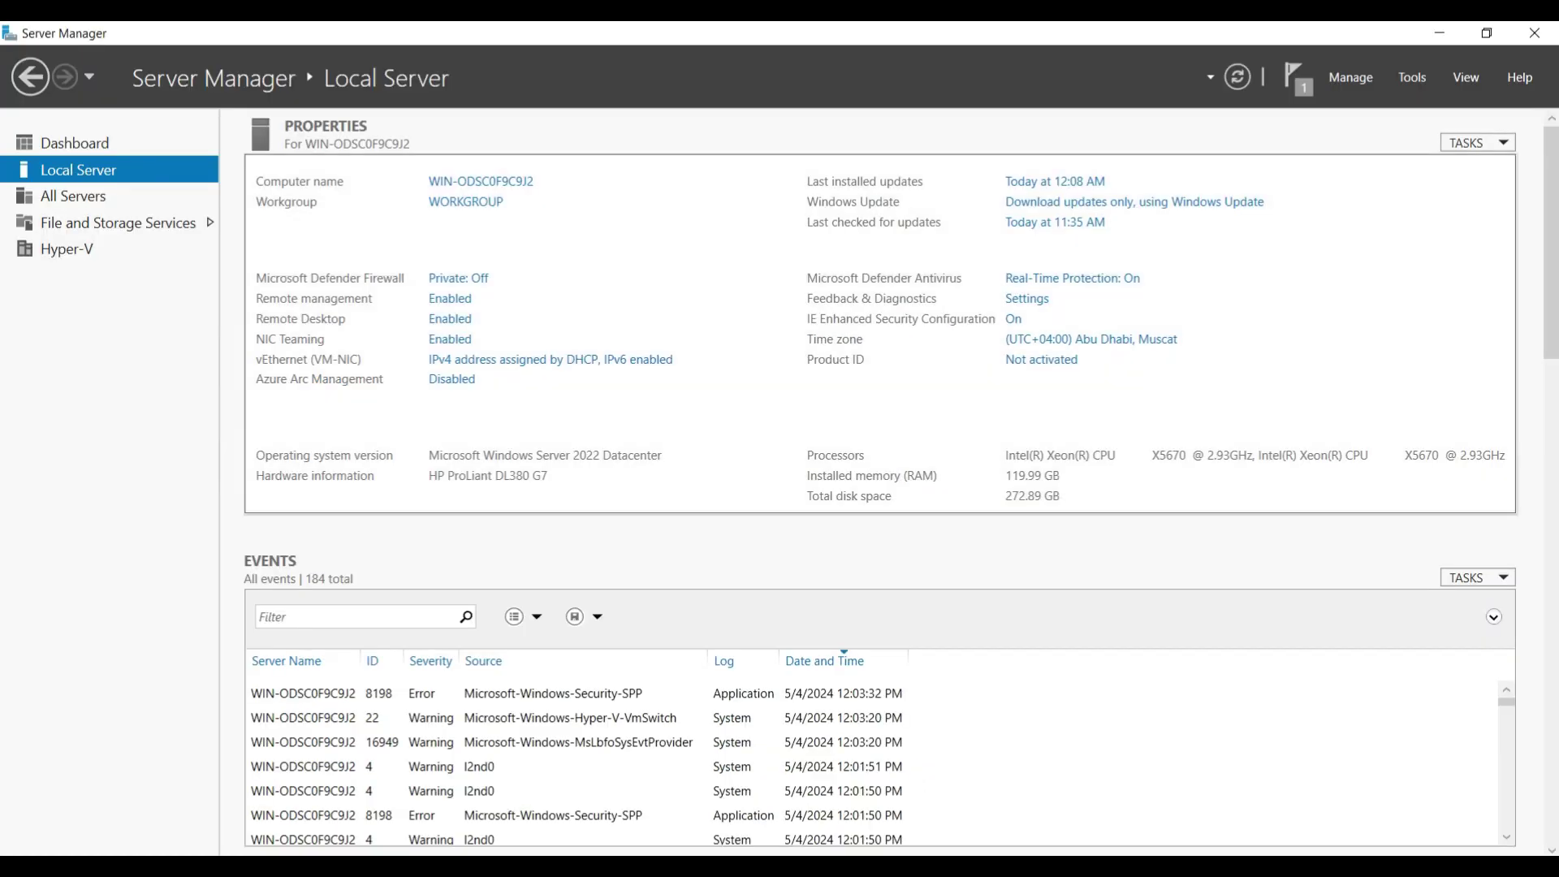